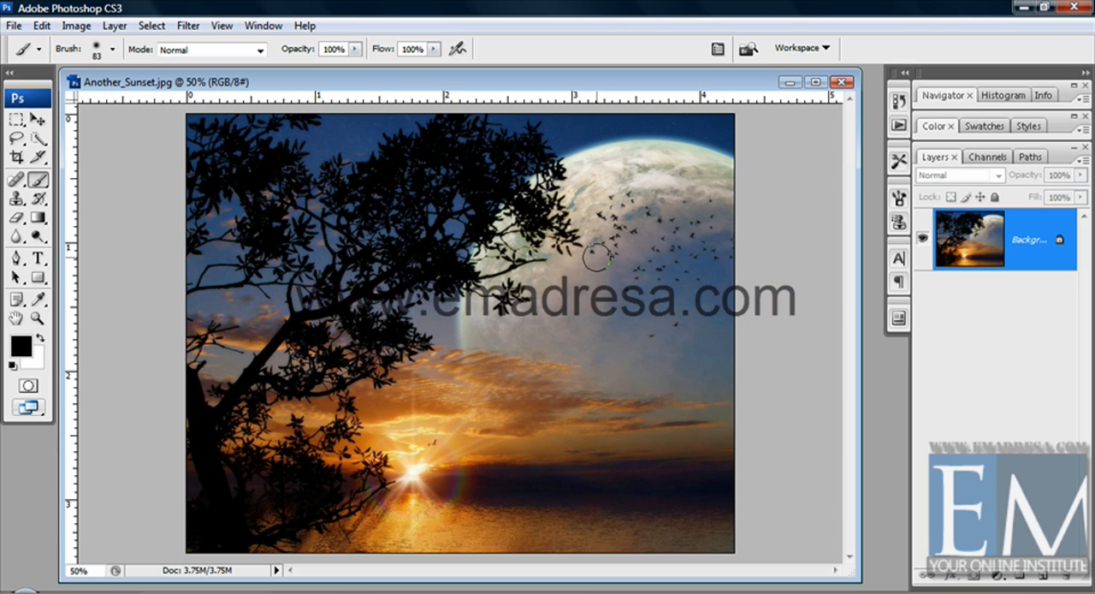
Try a looping black brush stroke across the moon and sunset sky, and undo it
left_click_drag(593, 260, 586, 311)
mouse_move(566, 350)
left_mouse_down()
mouse_move(410, 379)
mouse_move(395, 276)
mouse_move(613, 427)
mouse_move(660, 378)
mouse_move(655, 221)
mouse_move(575, 166)
mouse_move(469, 282)
left_mouse_up()
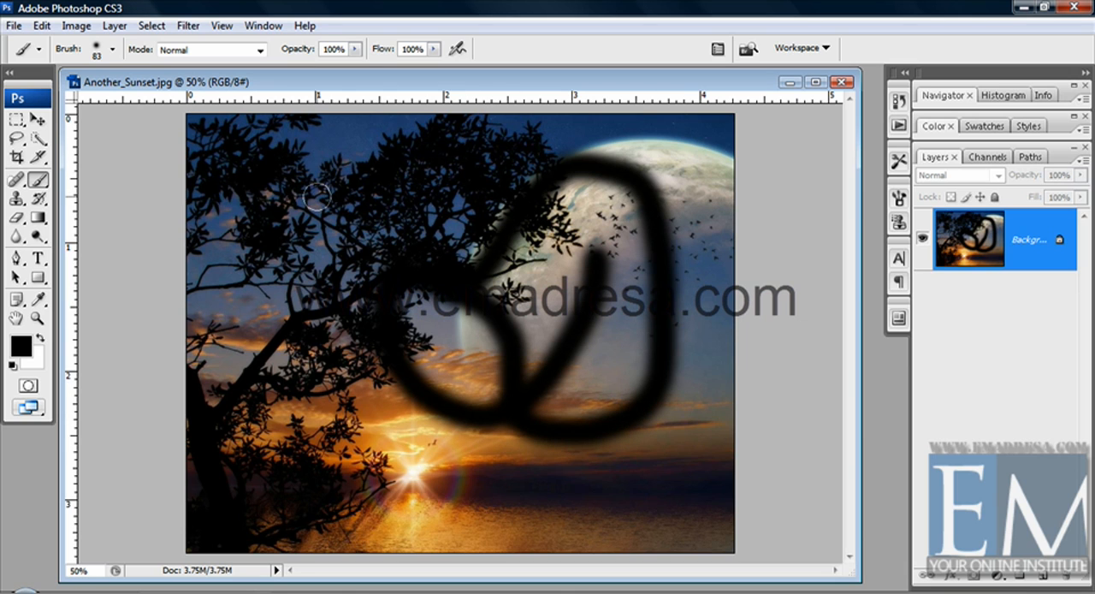
key("ctrl+z")
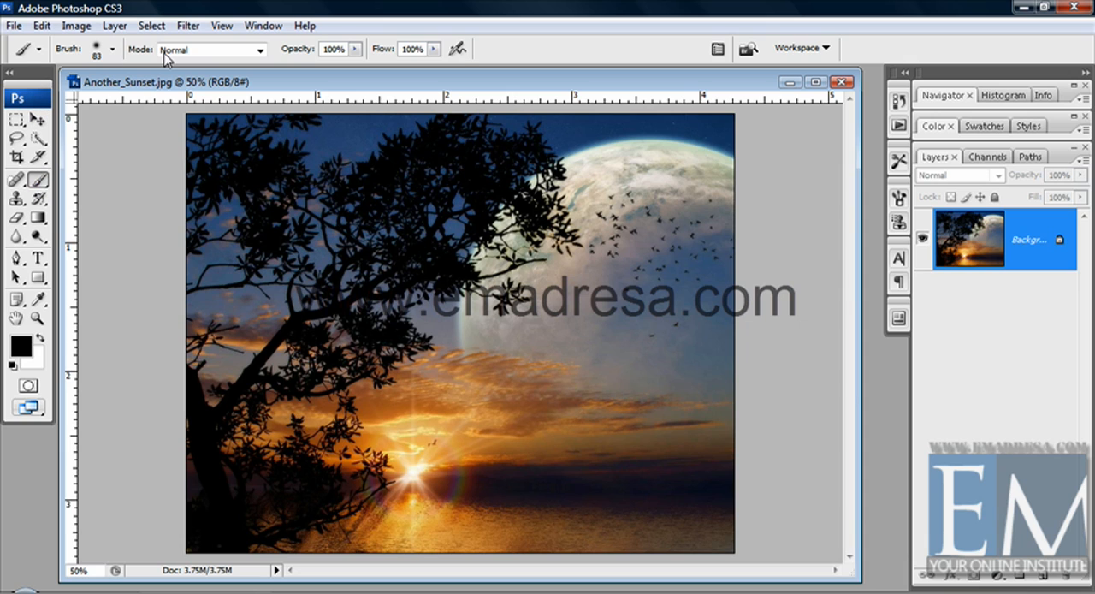
Choose the Brush Tool from its group of painting tools
left_click(459, 53)
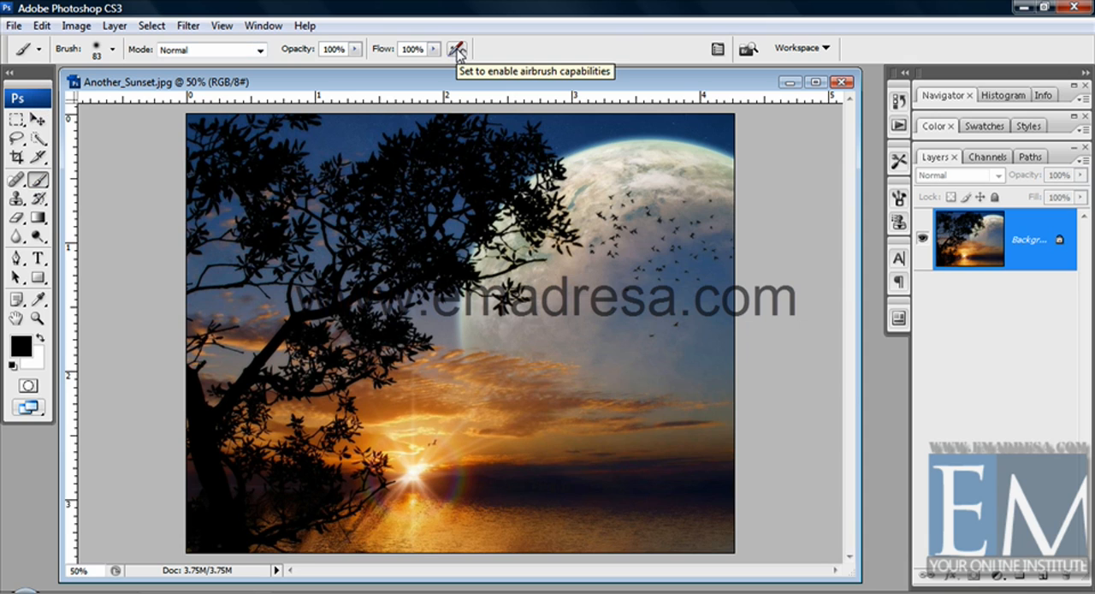
left_click(40, 183)
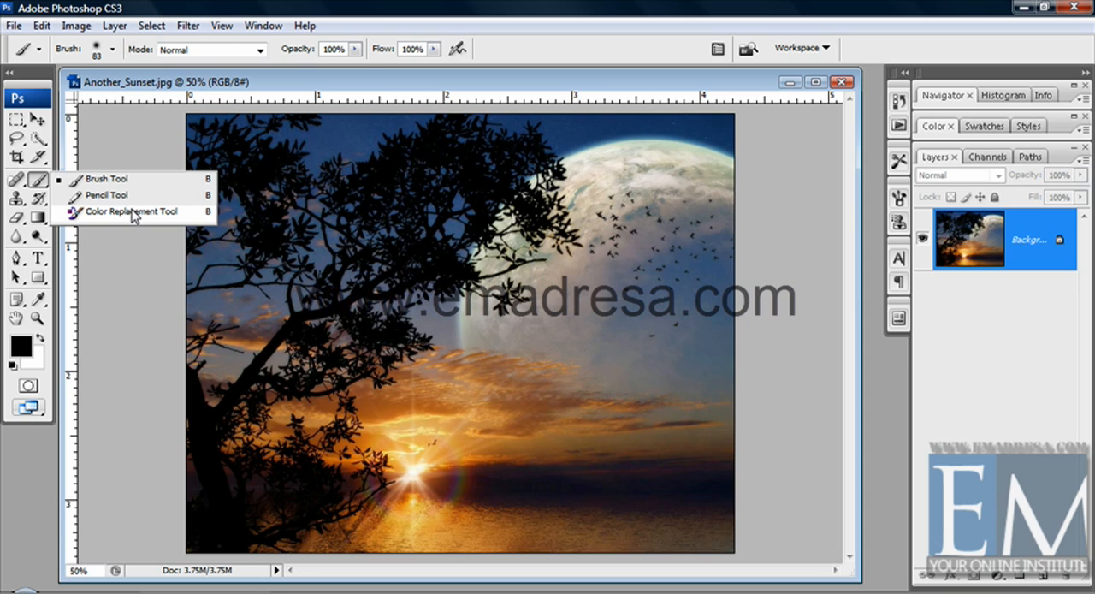
left_click(107, 182)
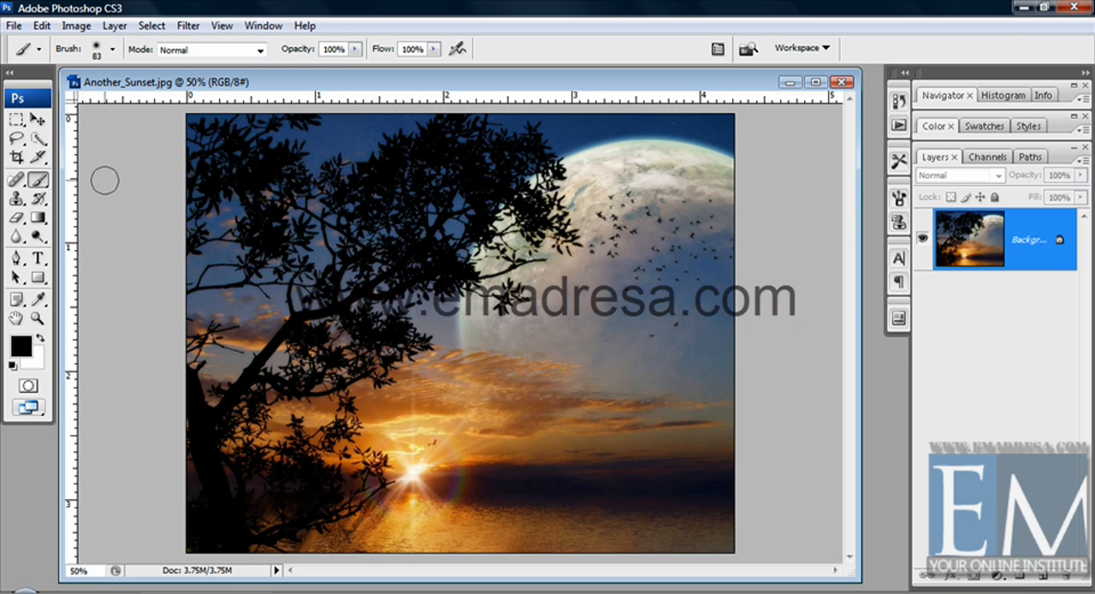
Set the brush's master diameter to 91 px and paint a soft black stroke from below the moon down to the horizon
left_click(114, 54)
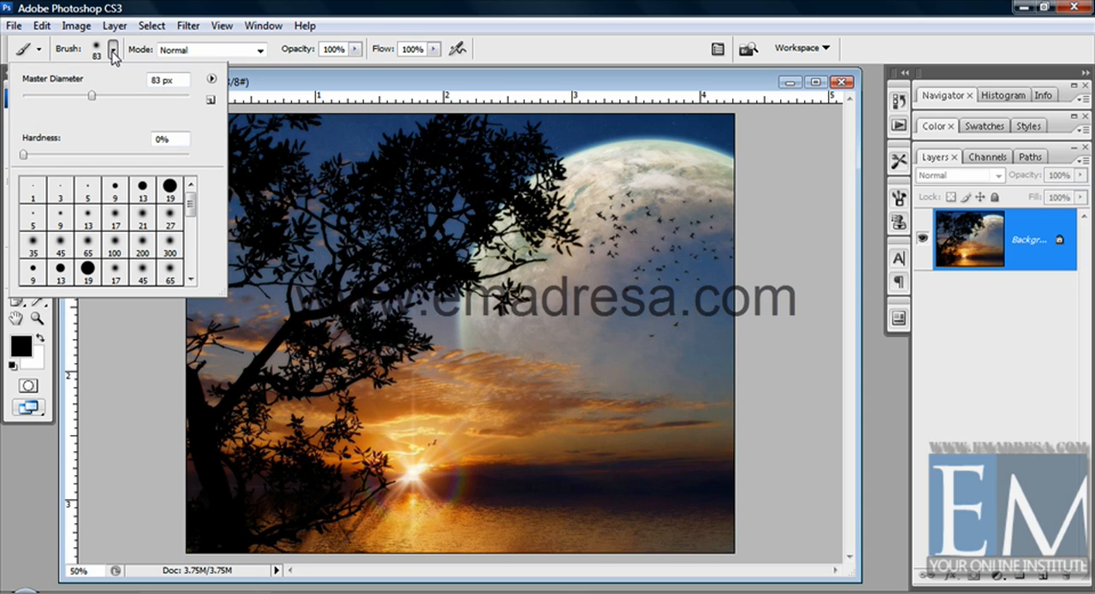
left_click(117, 98)
left_click(153, 96)
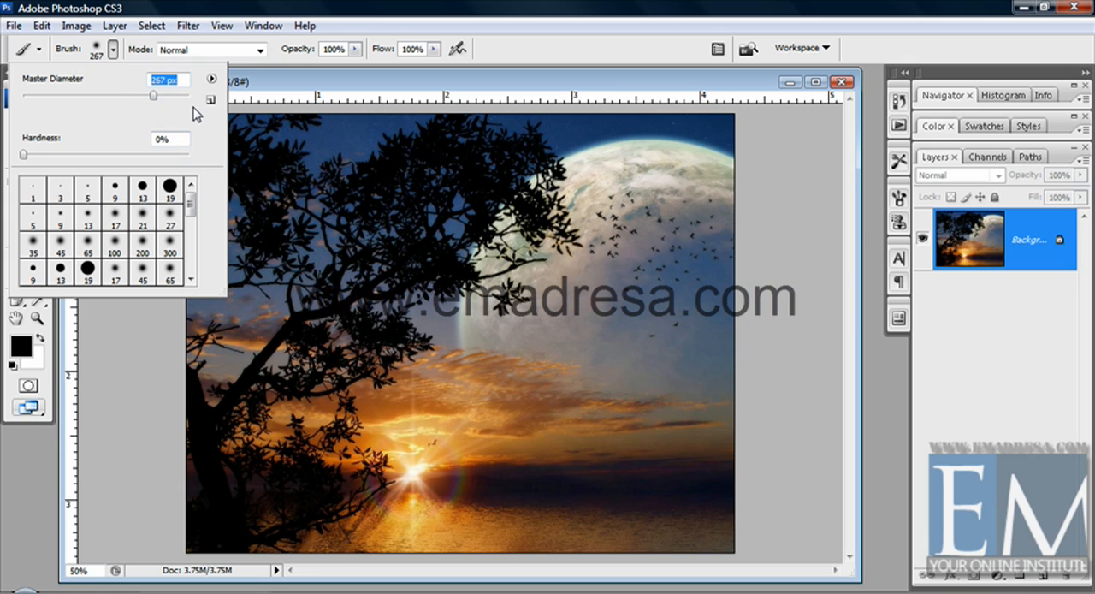
left_click(166, 96)
left_click(98, 96)
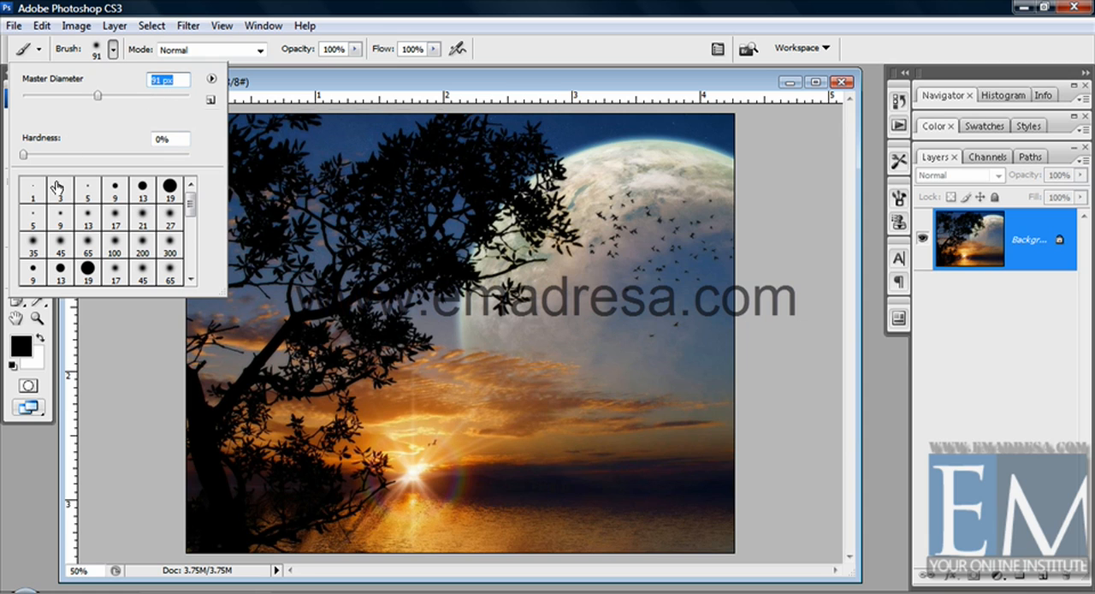
left_click(633, 325)
left_click_drag(624, 325, 597, 486)
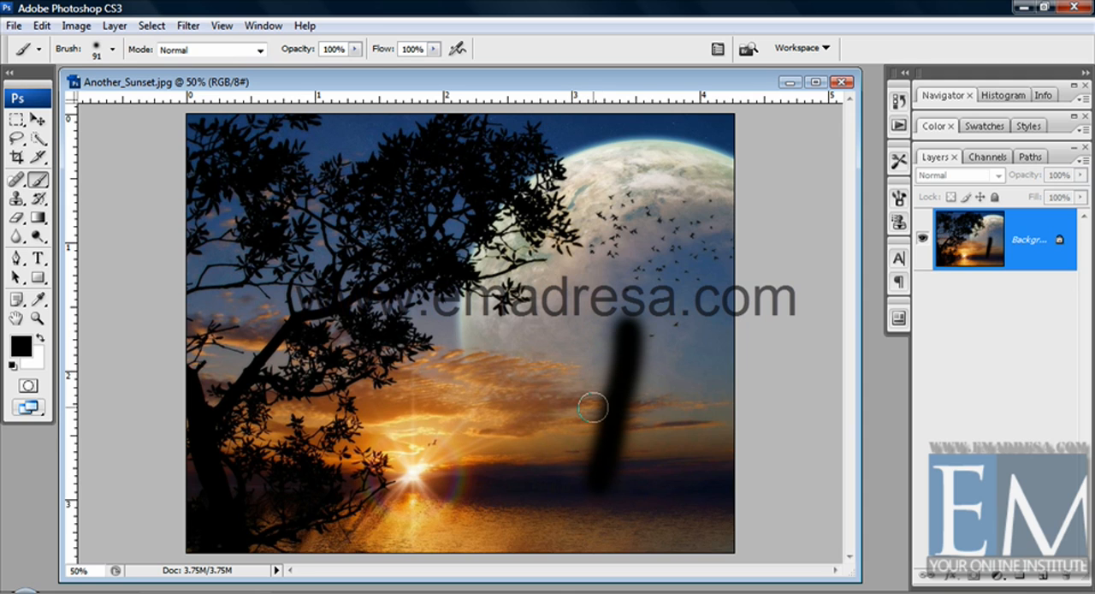
Pick the Airbrush Hard Round 13 preset and paint a thin stroke beside the soft one
left_click(112, 52)
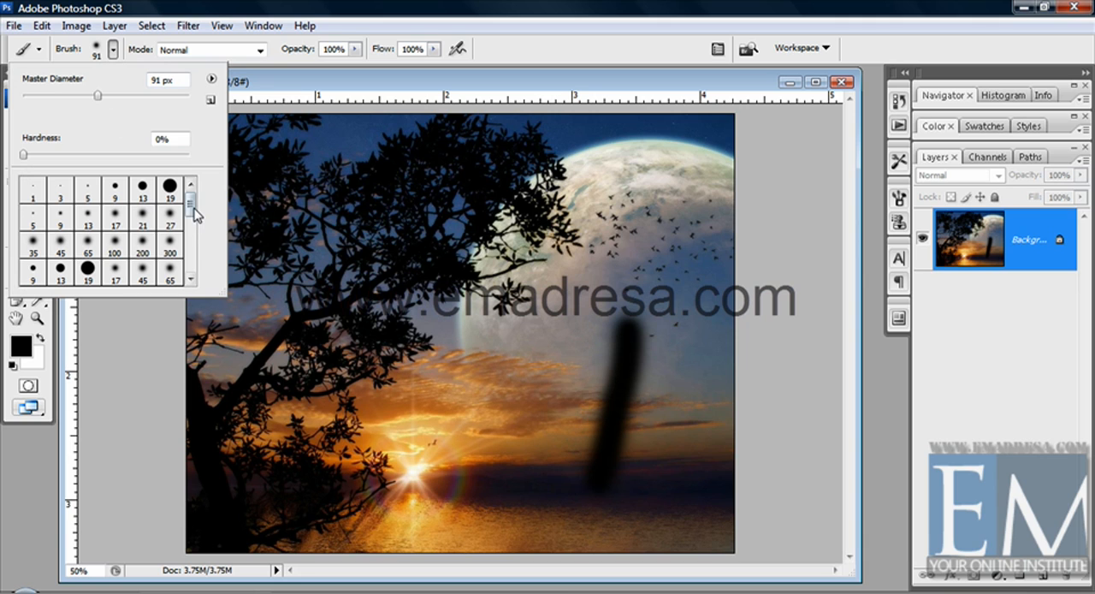
mouse_move(191, 208)
left_mouse_down()
mouse_move(190, 276)
mouse_move(191, 202)
left_mouse_up()
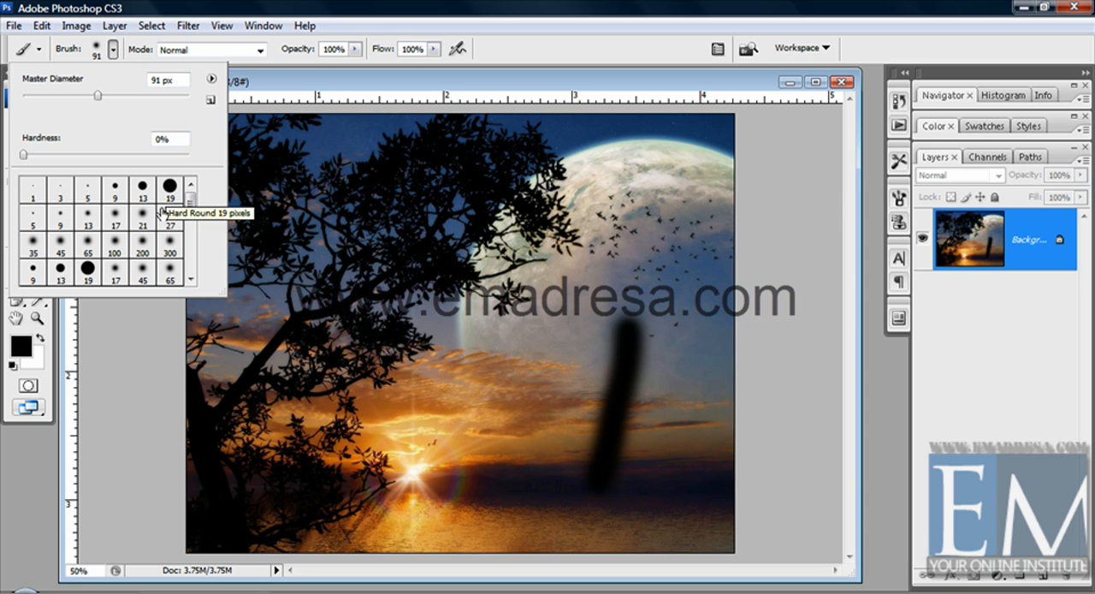
left_click(59, 273)
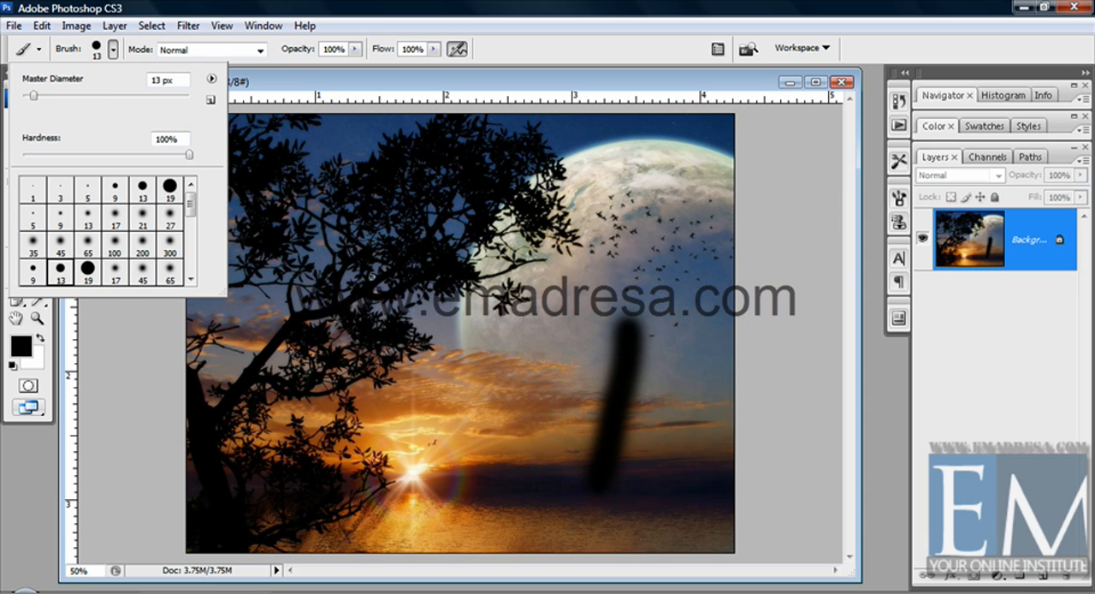
left_click_drag(647, 266, 683, 390)
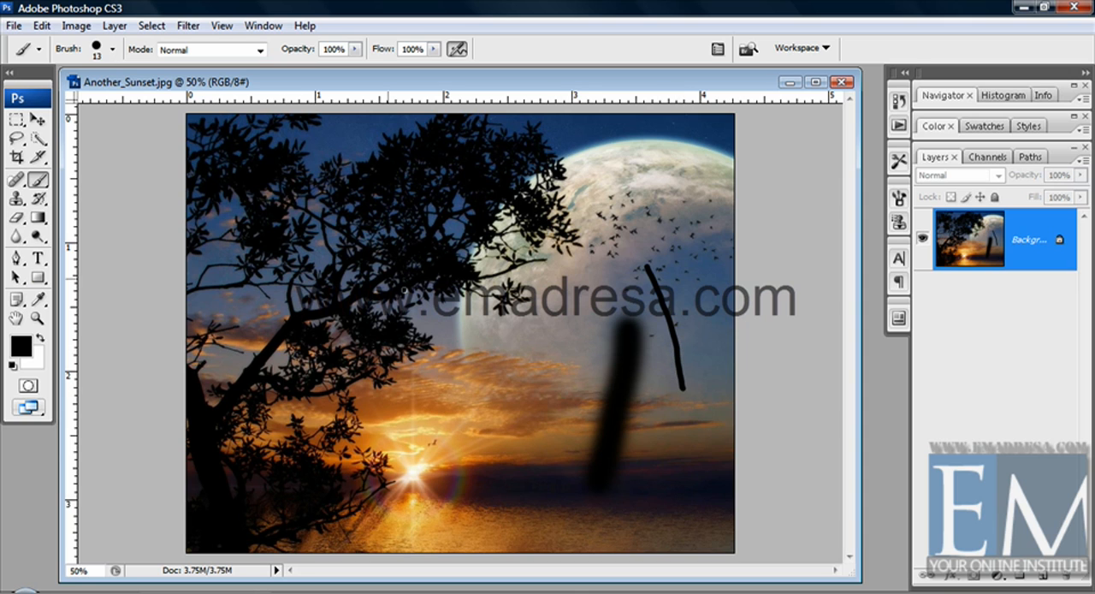
Set the master diameter to 86 px and paint a thick hard-edged stroke in the middle of the sky
left_click(112, 48)
left_click(95, 97)
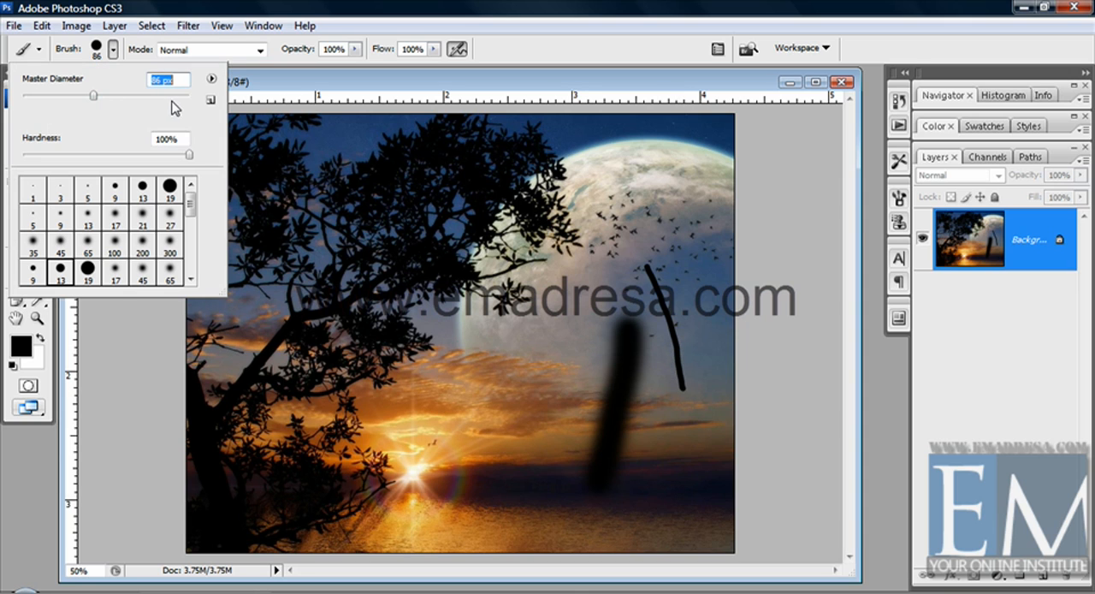
left_click_drag(525, 314, 512, 434)
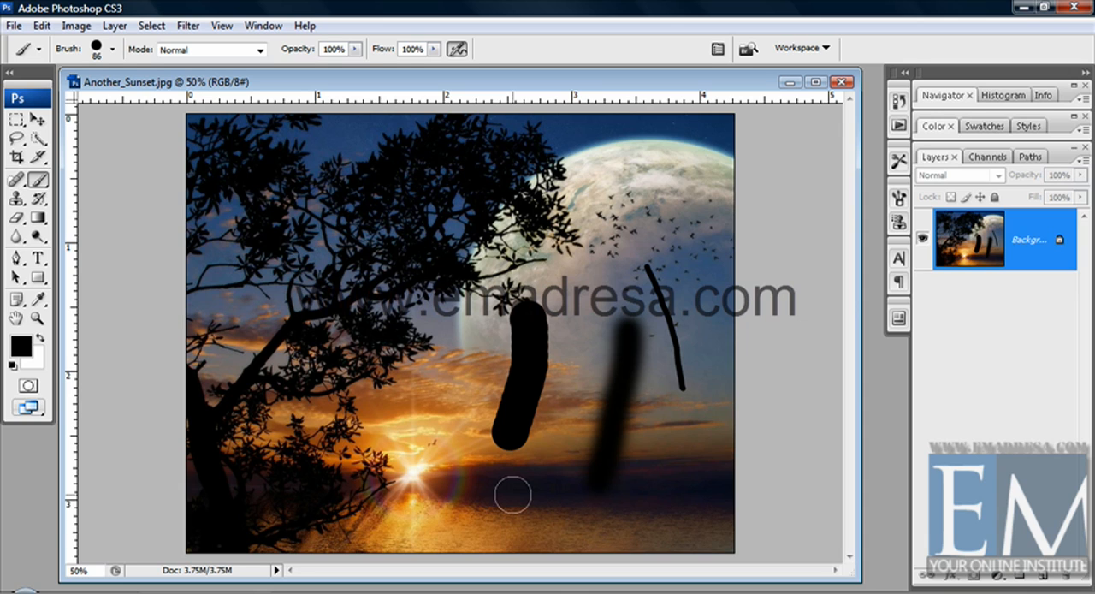
Undo the three test strokes painted on the photo
key("ctrl+z")
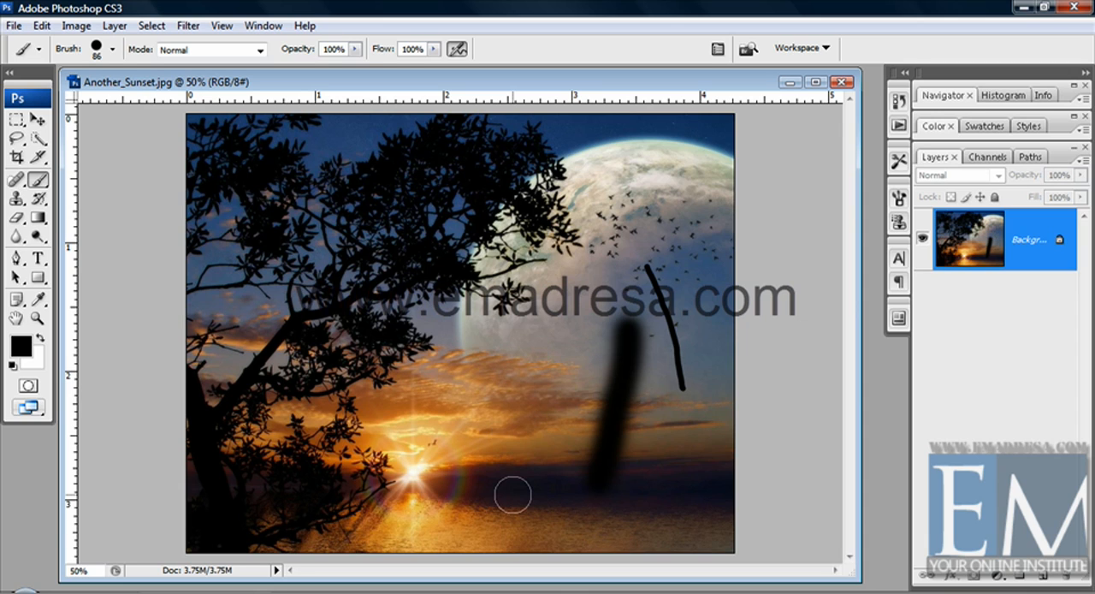
key("ctrl+alt+z")
key("ctrl+alt+z")
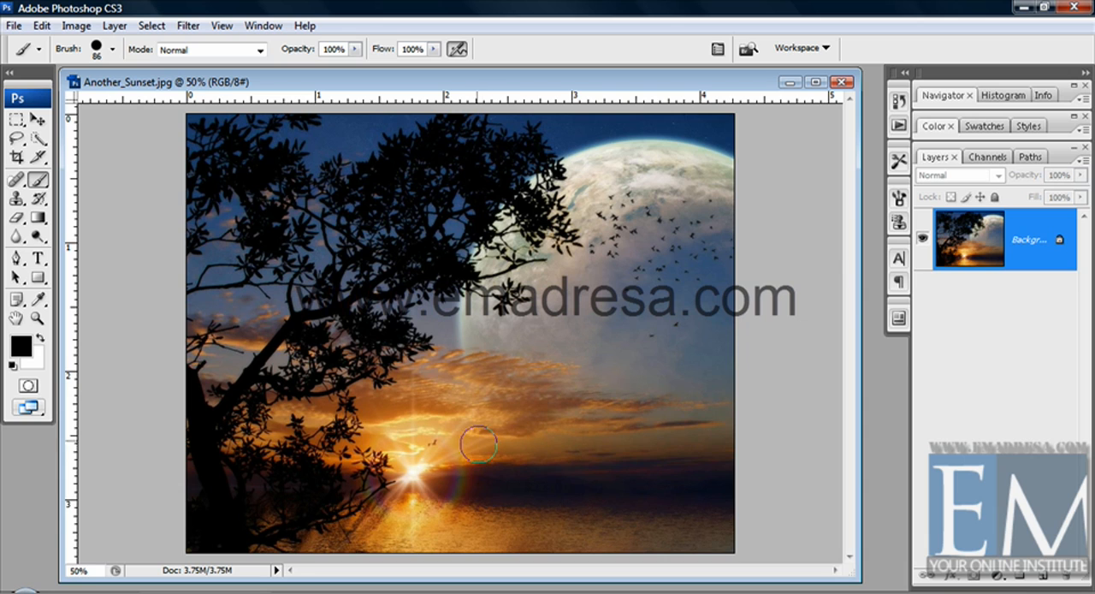
Paint a hard-edged stroke over the moon, lower the brush hardness to 40%, and paint softer strokes beside it for comparison
left_click_drag(674, 232, 628, 402)
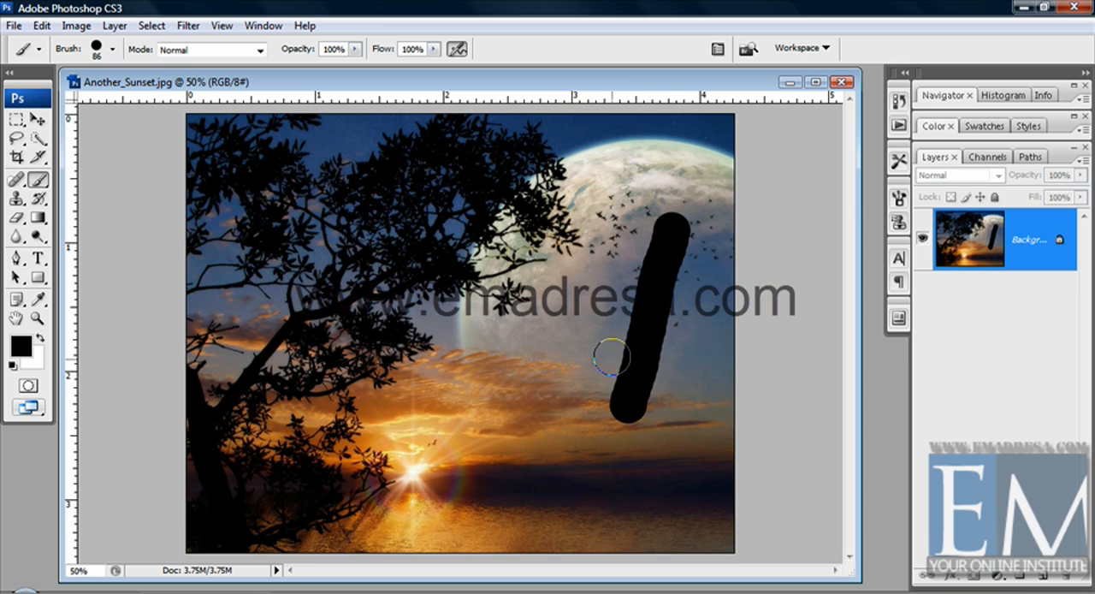
left_click(112, 50)
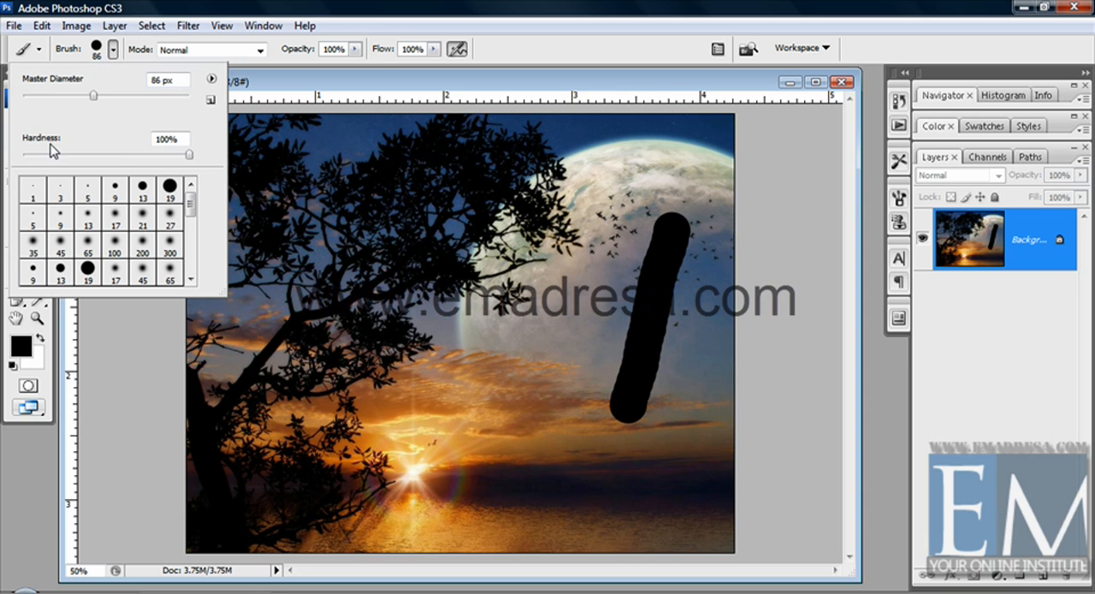
left_click(128, 155)
left_click_drag(129, 157, 89, 156)
mouse_move(642, 284)
left_mouse_down()
mouse_move(558, 342)
mouse_move(542, 376)
mouse_move(572, 291)
mouse_move(474, 377)
left_mouse_up()
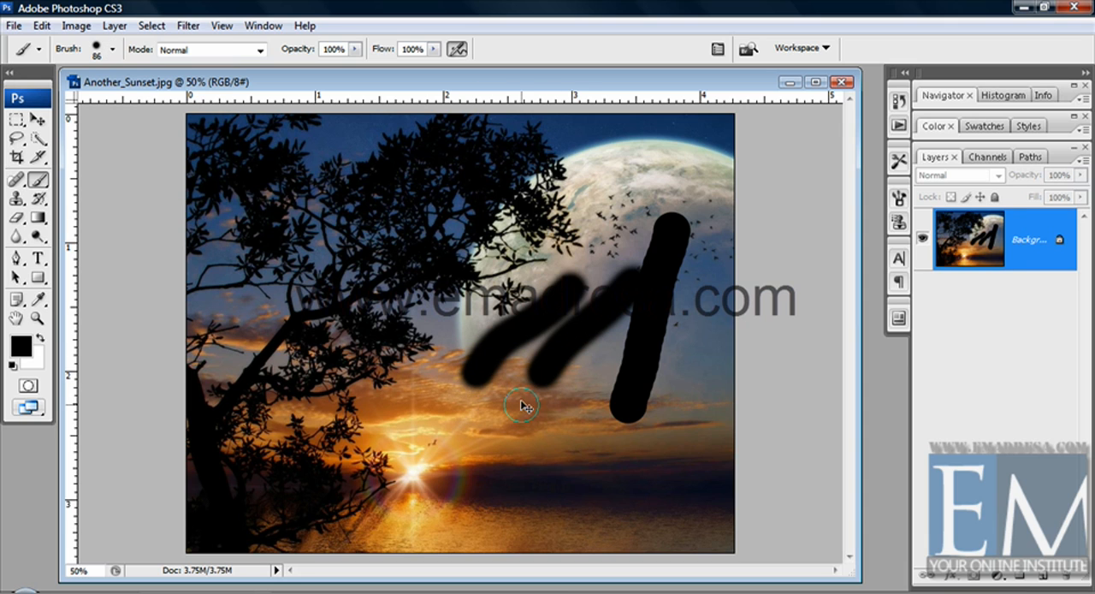
Undo the hard and soft comparison strokes
key("ctrl+z")
key("ctrl+alt+z")
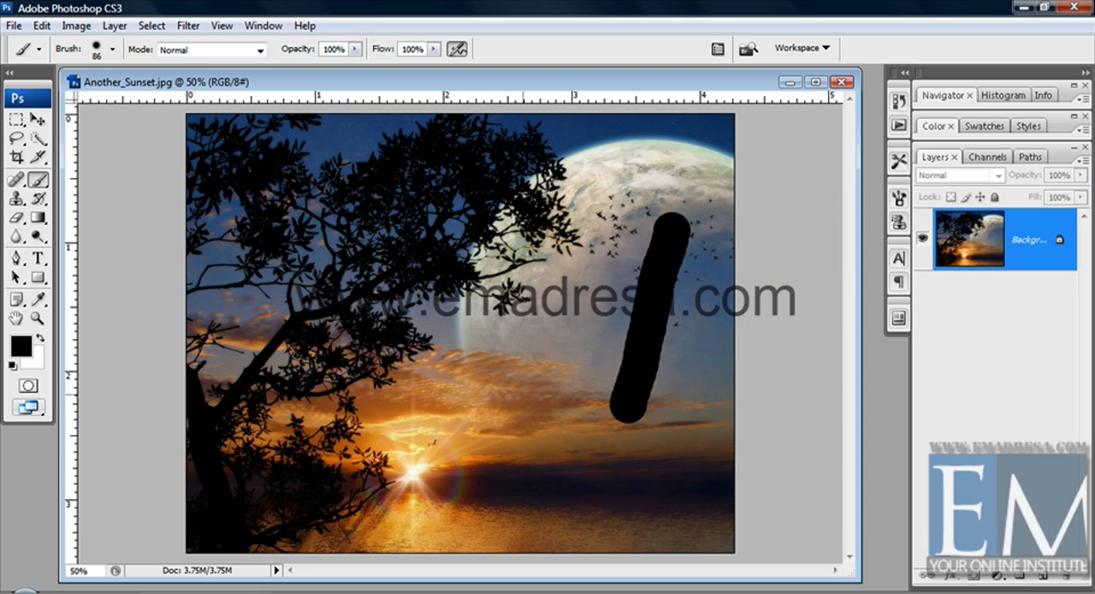
key("ctrl+alt+z")
Browse the brush presets, open the naming dialog for a new brush preset, and cancel it
left_click(112, 48)
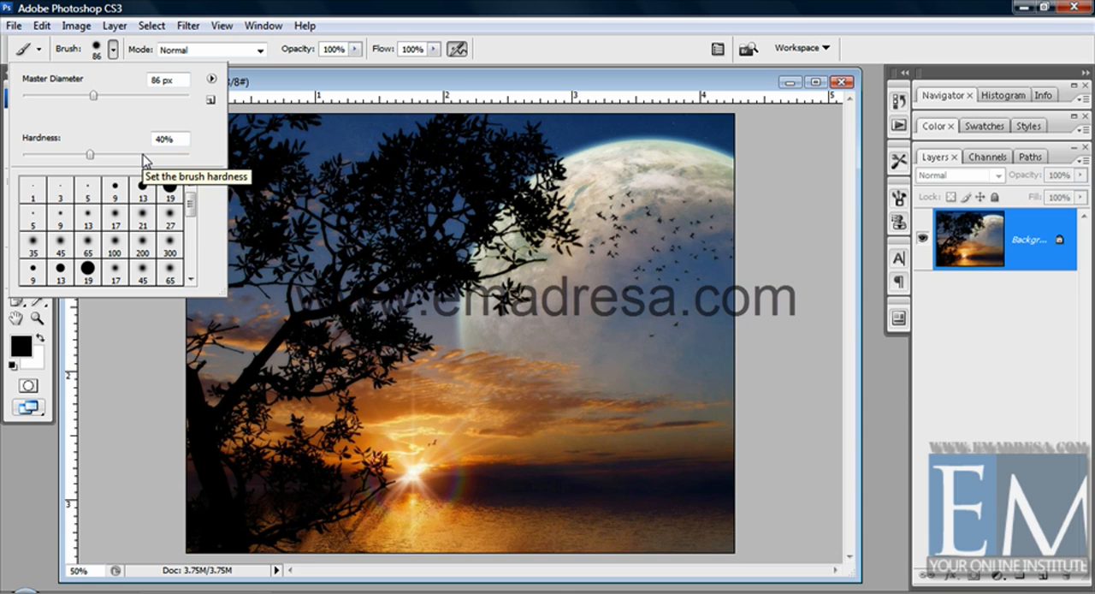
left_click_drag(192, 200, 192, 272)
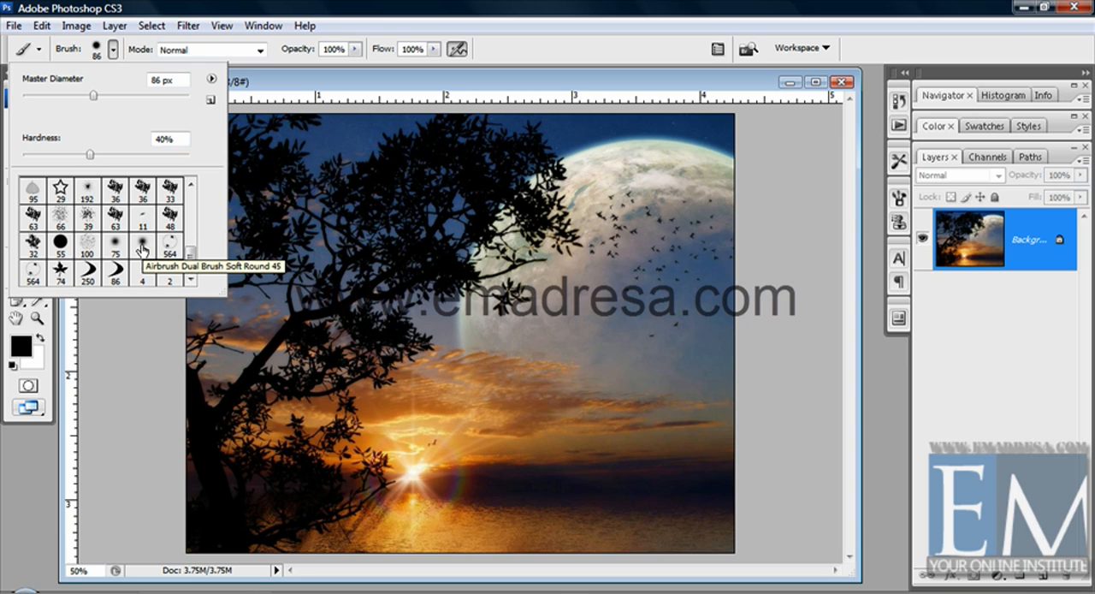
left_click(210, 81)
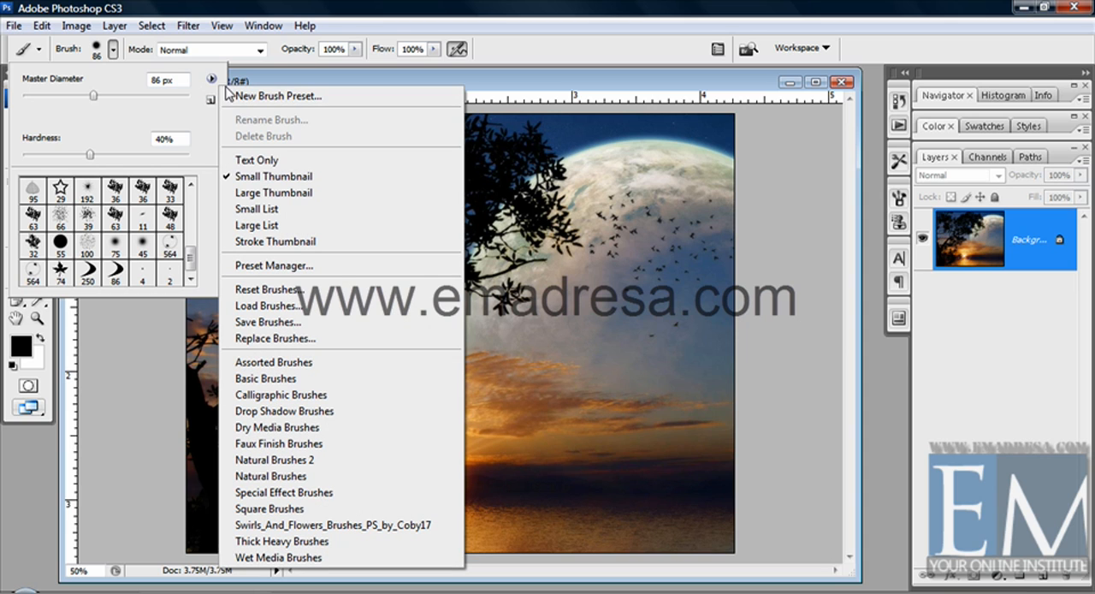
left_click(304, 100)
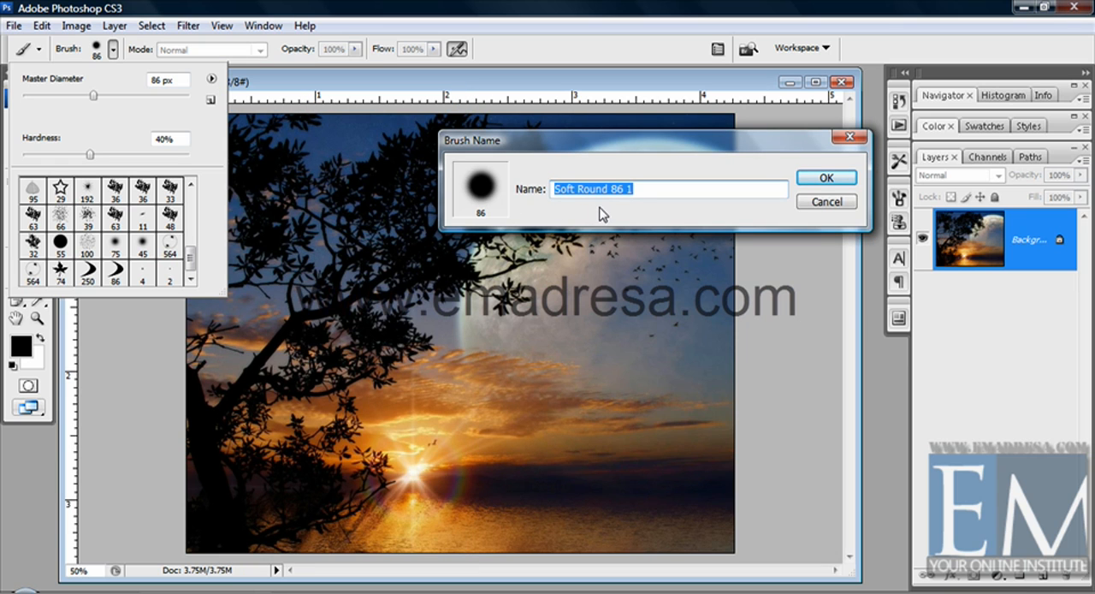
left_click(818, 201)
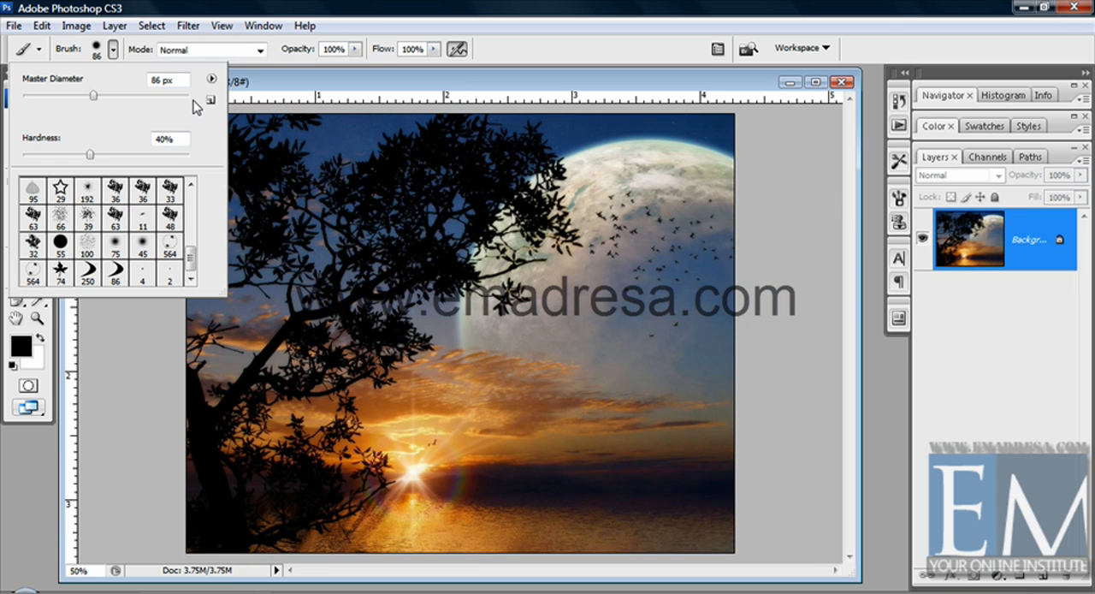
Show the brush presets as Text Only and enlarge the preset picker to browse the list
left_click(211, 78)
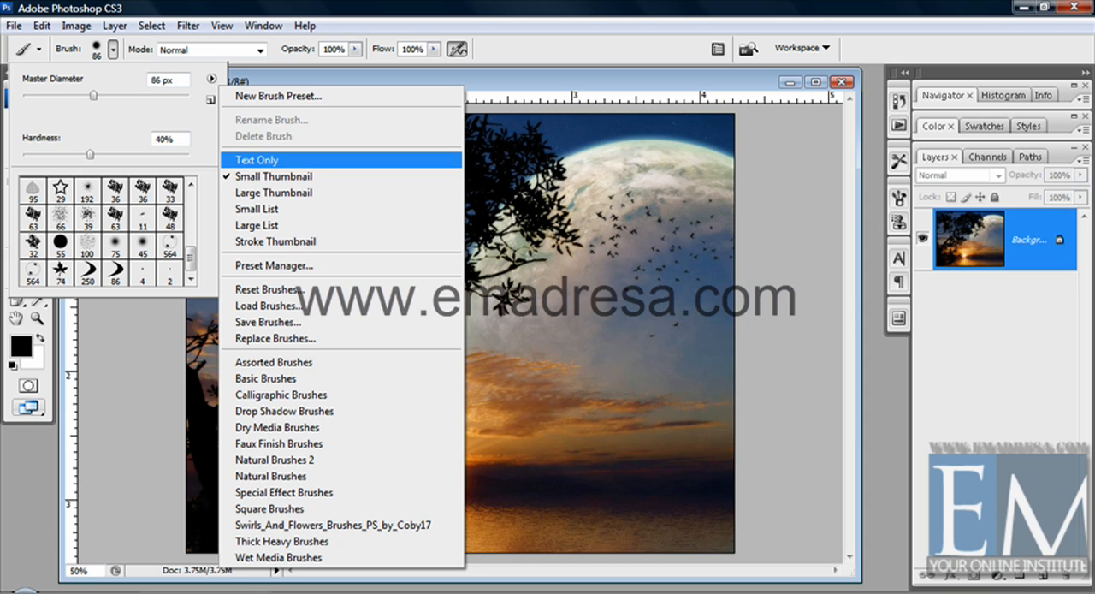
left_click(257, 160)
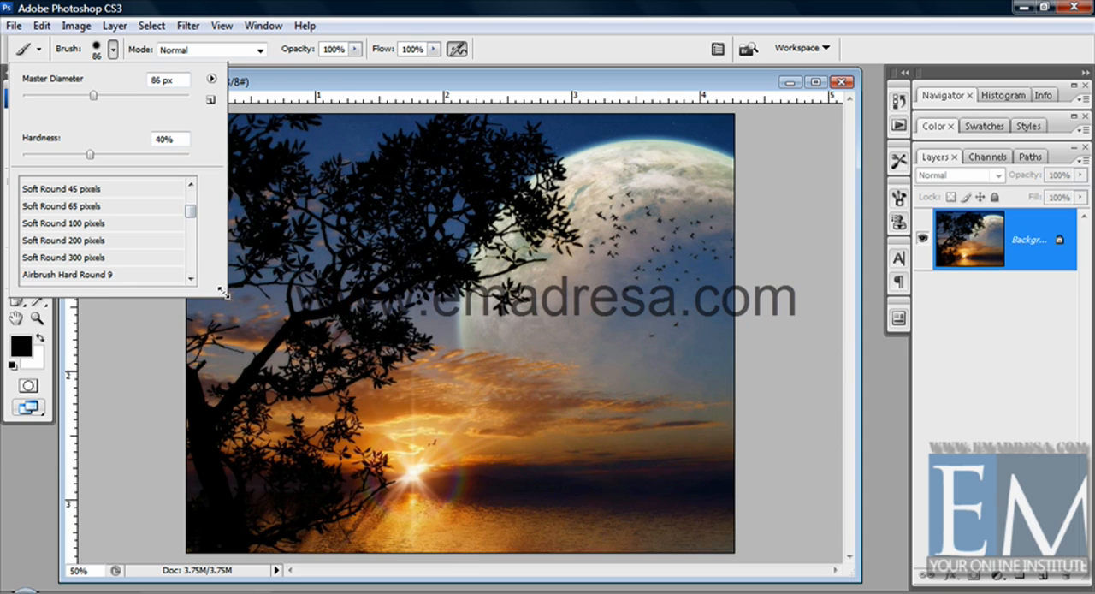
mouse_move(221, 292)
left_mouse_down()
mouse_move(379, 465)
mouse_move(428, 490)
left_mouse_up()
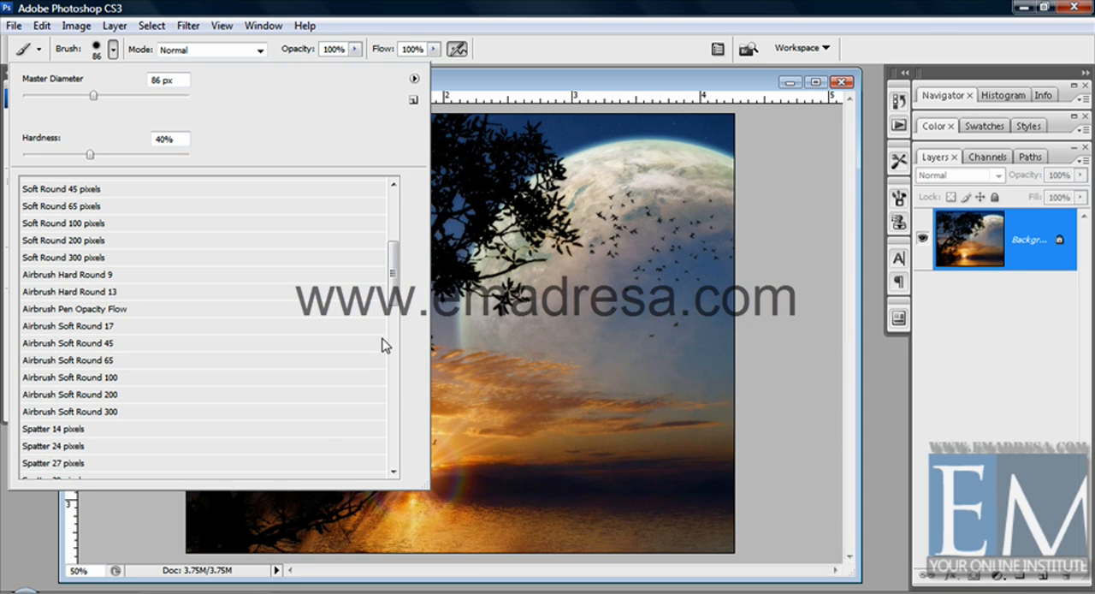
mouse_move(394, 276)
left_mouse_down()
mouse_move(393, 229)
mouse_move(394, 247)
left_mouse_up()
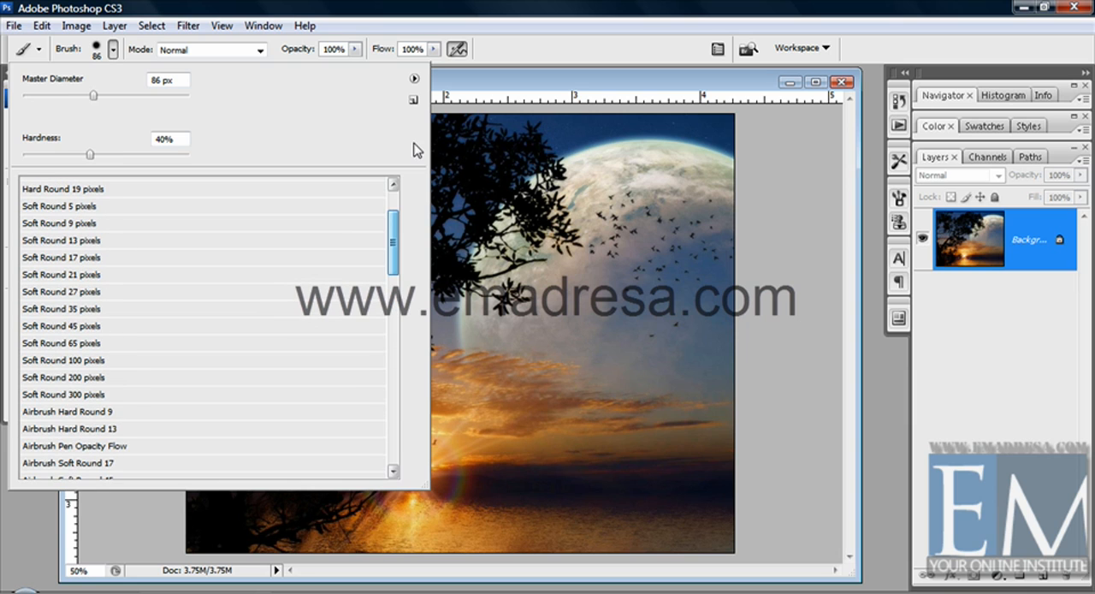
Show the brush presets as Small Thumbnail and pick the Soft Round 21 pixels brush
left_click(415, 78)
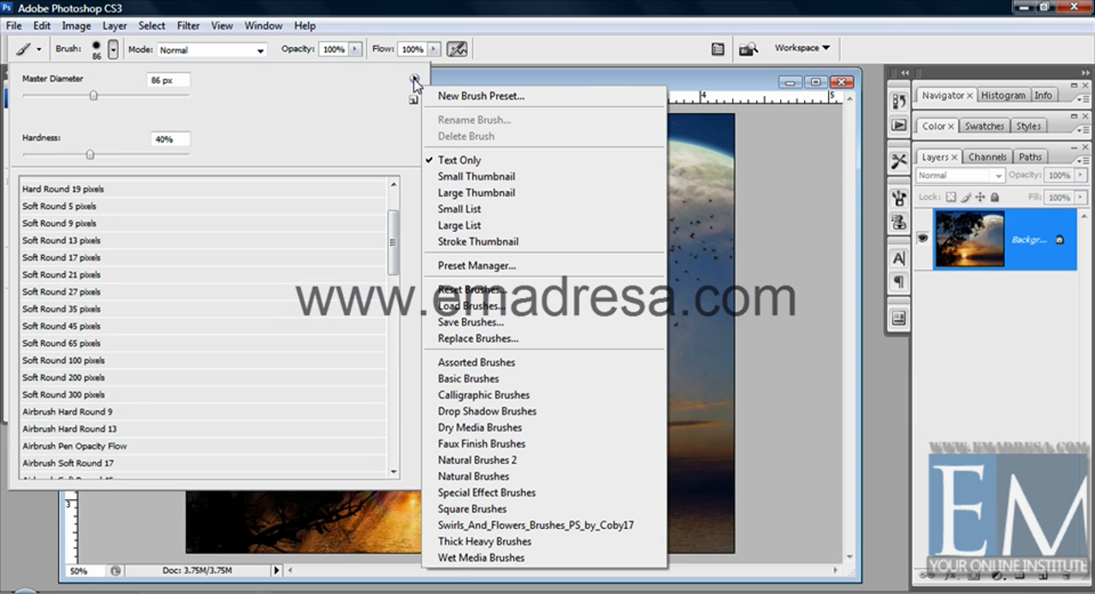
left_click(476, 176)
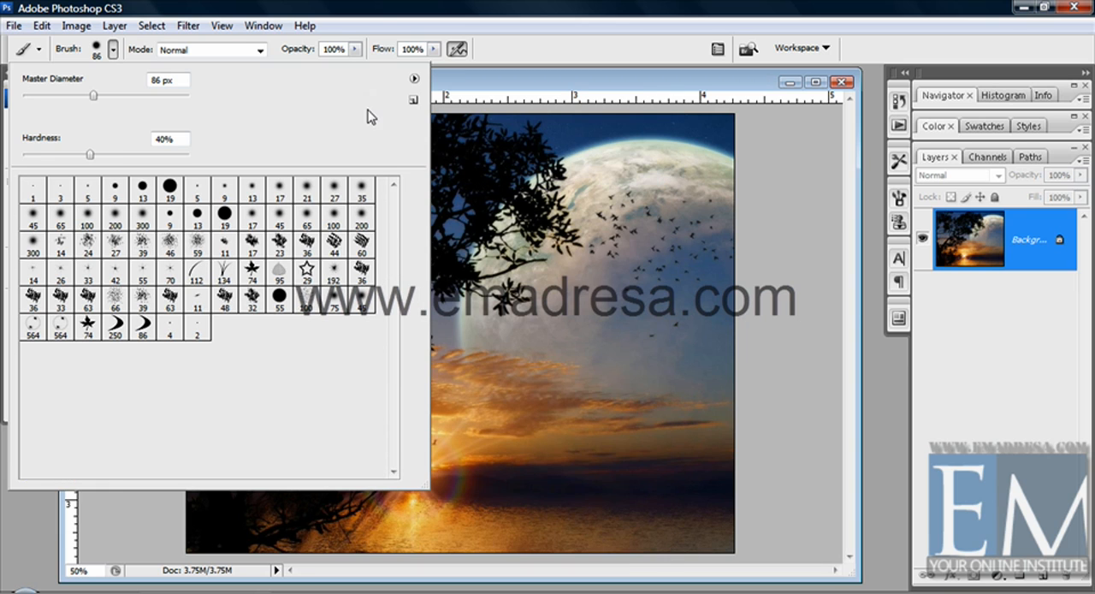
left_click(307, 193)
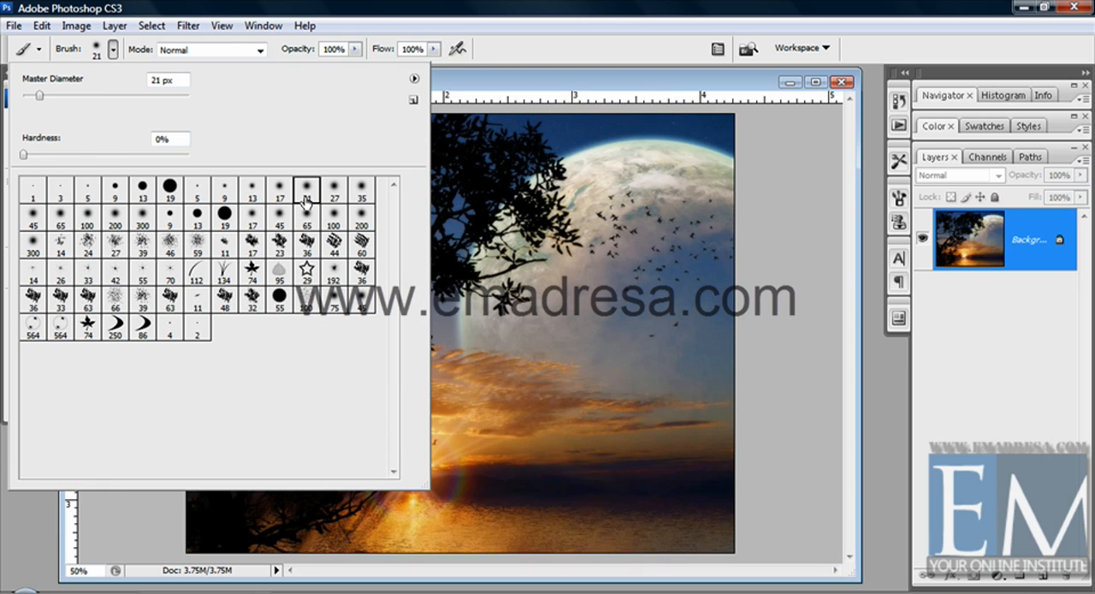
Change the brush preset display to Large Thumbnail
left_click(414, 78)
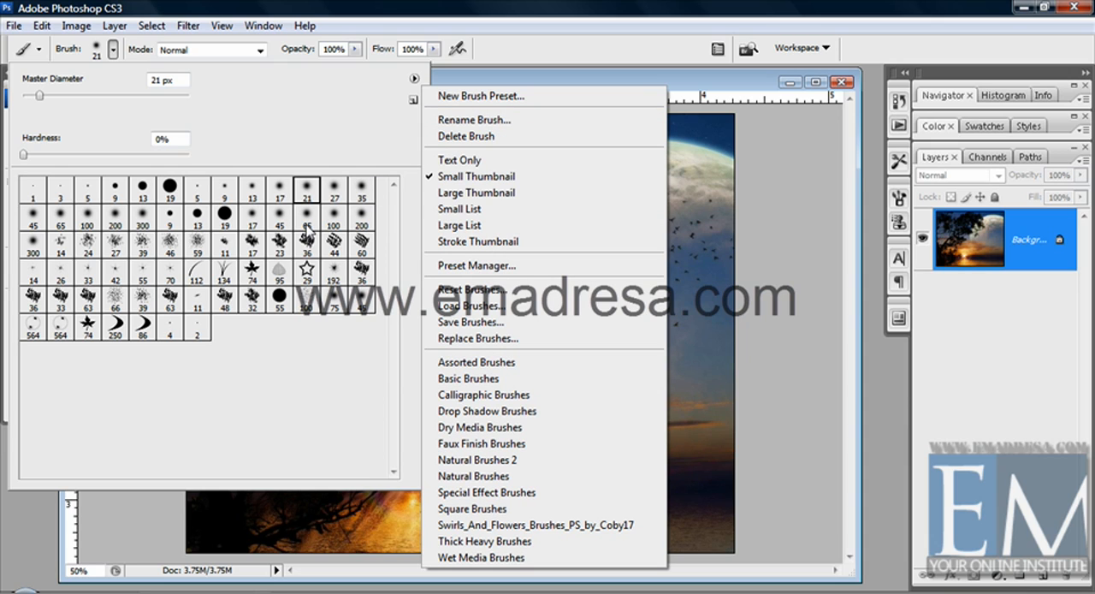
left_click(453, 194)
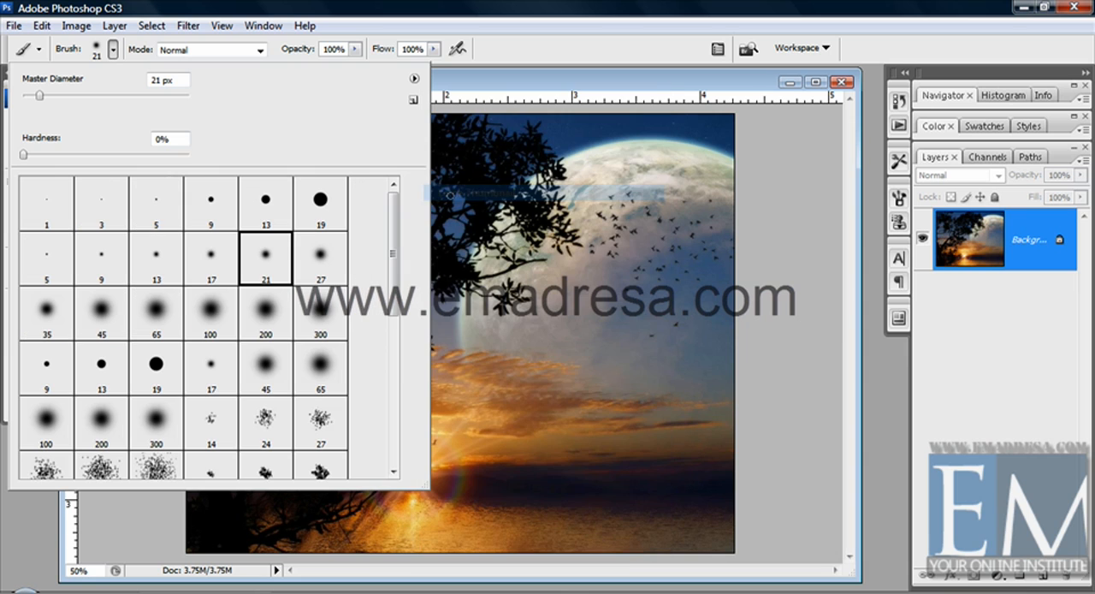
Look through the large thumbnails, switch the brush presets to Small List, and browse the list
mouse_move(393, 251)
left_mouse_down()
mouse_move(385, 409)
mouse_move(405, 206)
left_mouse_up()
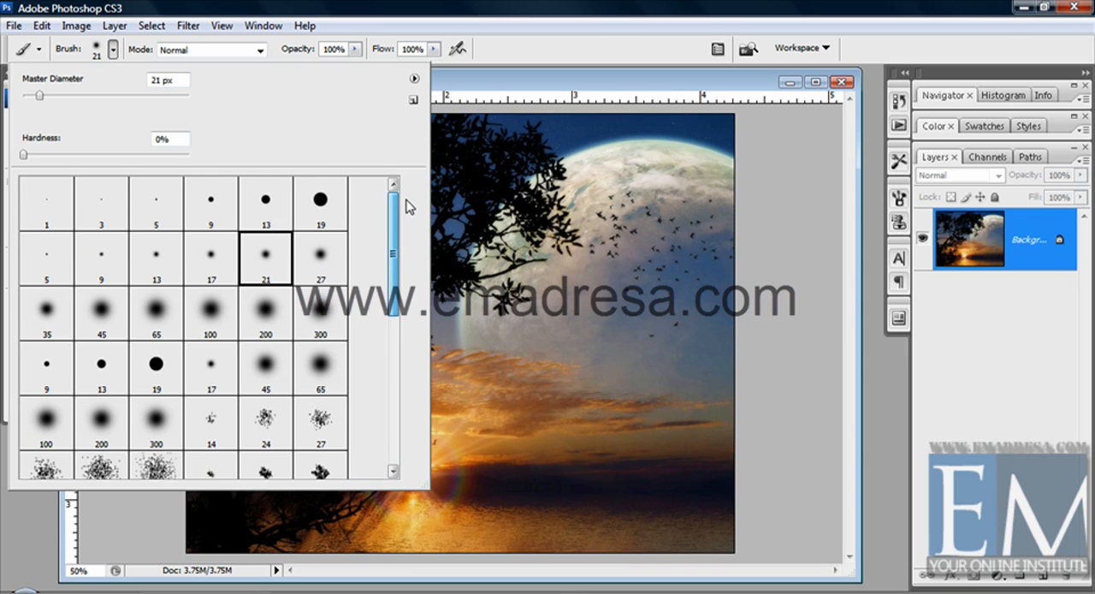
left_click(414, 79)
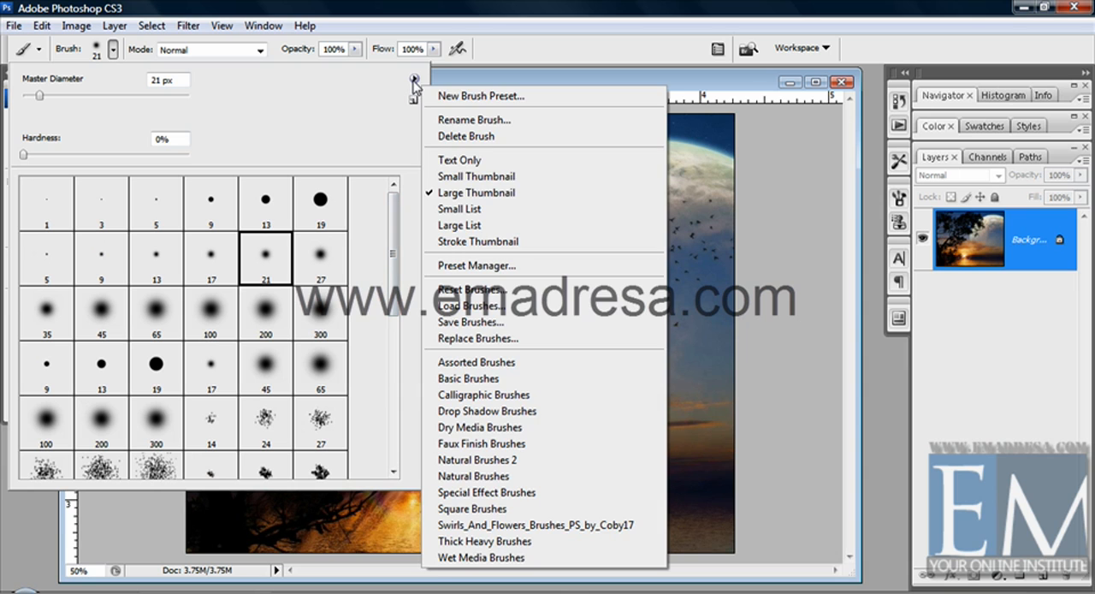
left_click(459, 209)
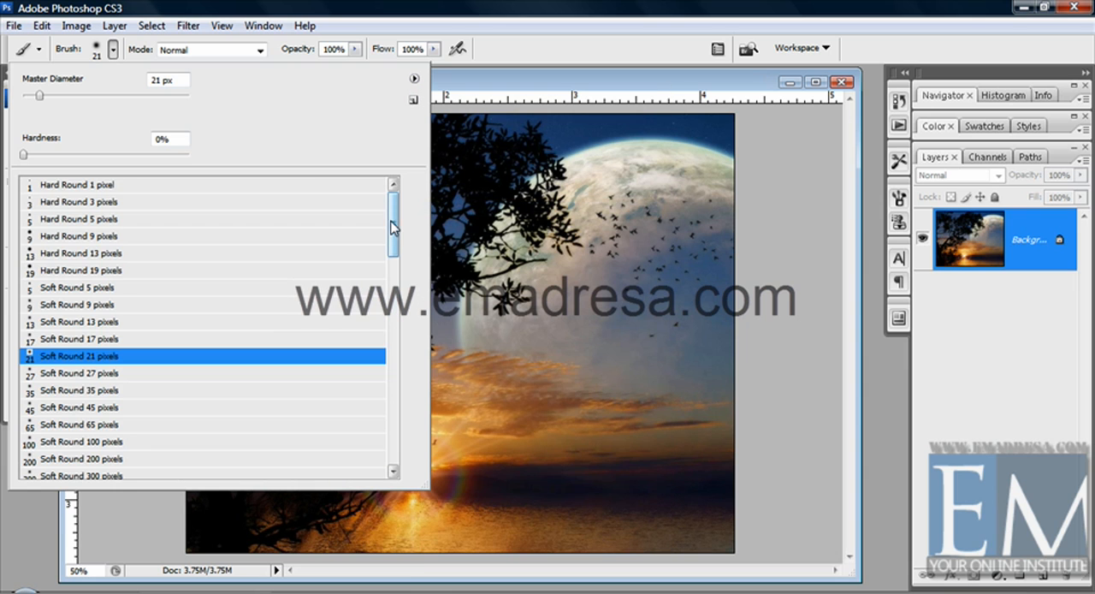
left_click_drag(391, 225, 386, 293)
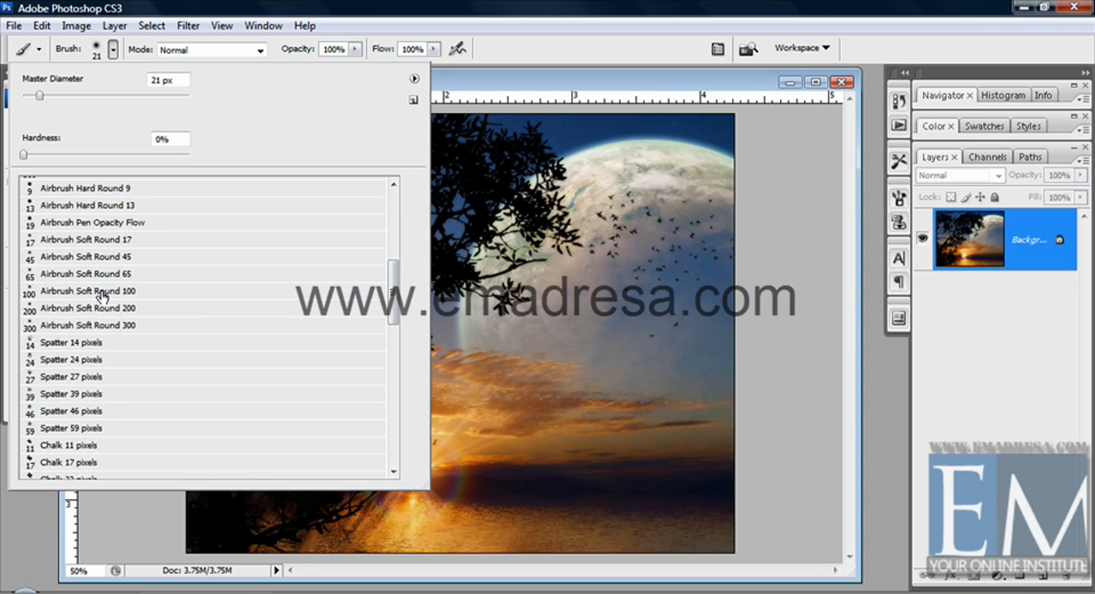
Show the brush presets as Large List and browse down to the custom brushes near its end
left_click(414, 81)
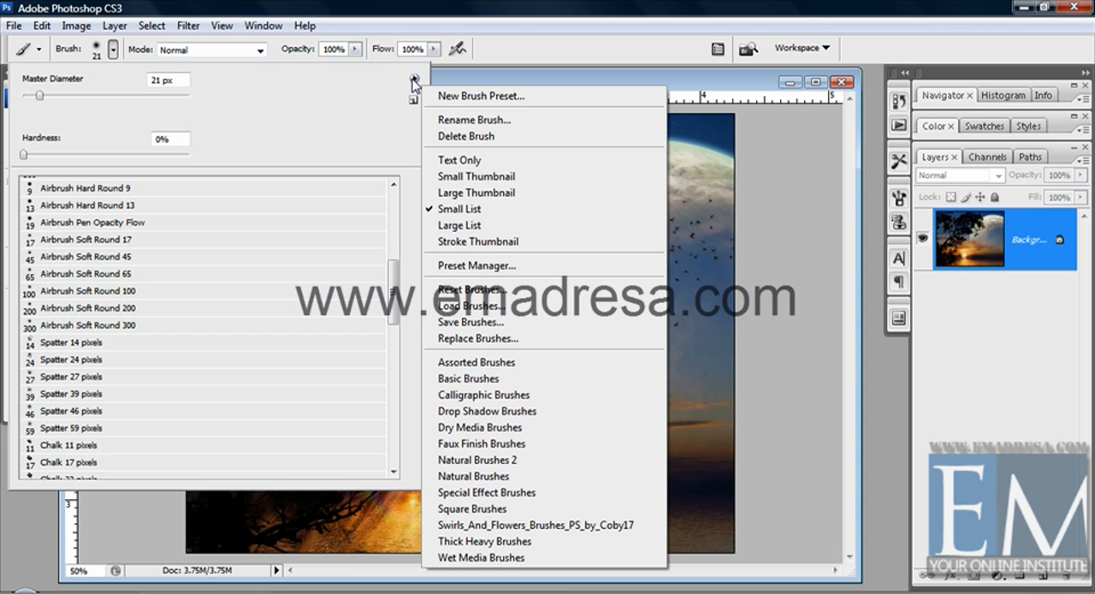
left_click(459, 226)
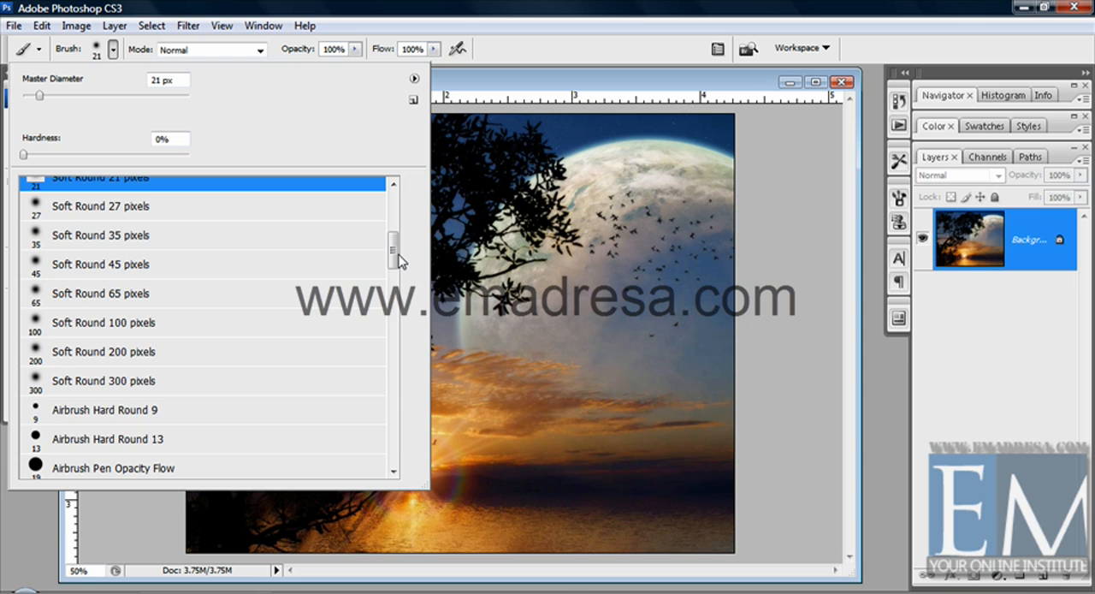
mouse_move(396, 232)
left_mouse_down()
mouse_move(392, 203)
mouse_move(379, 310)
mouse_move(387, 443)
left_mouse_up()
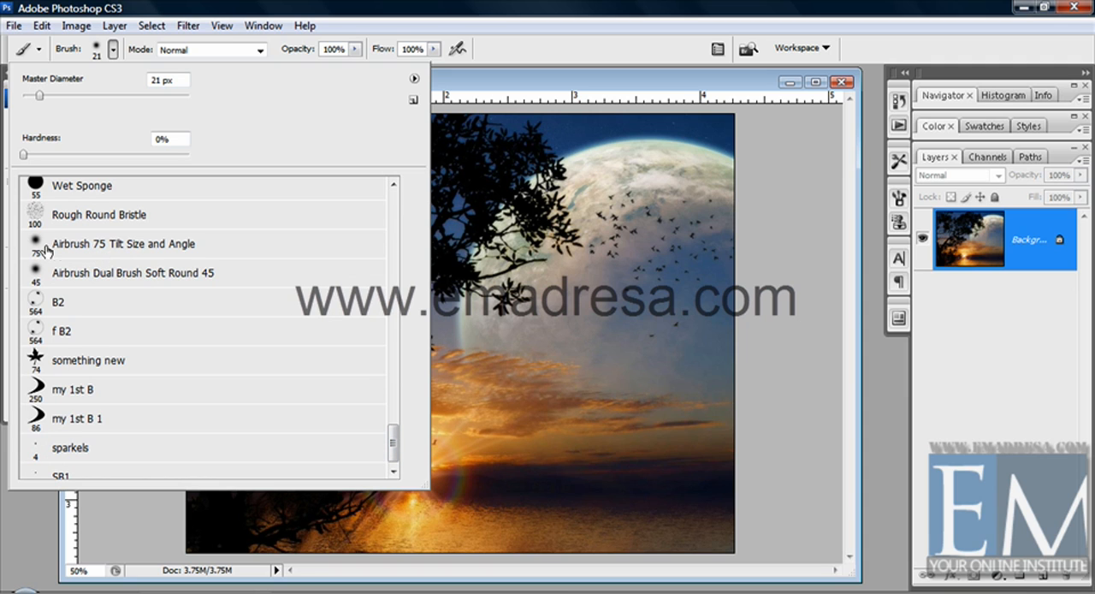
Show the brush presets as Stroke Thumbnail and browse the stroke previews
left_click(415, 80)
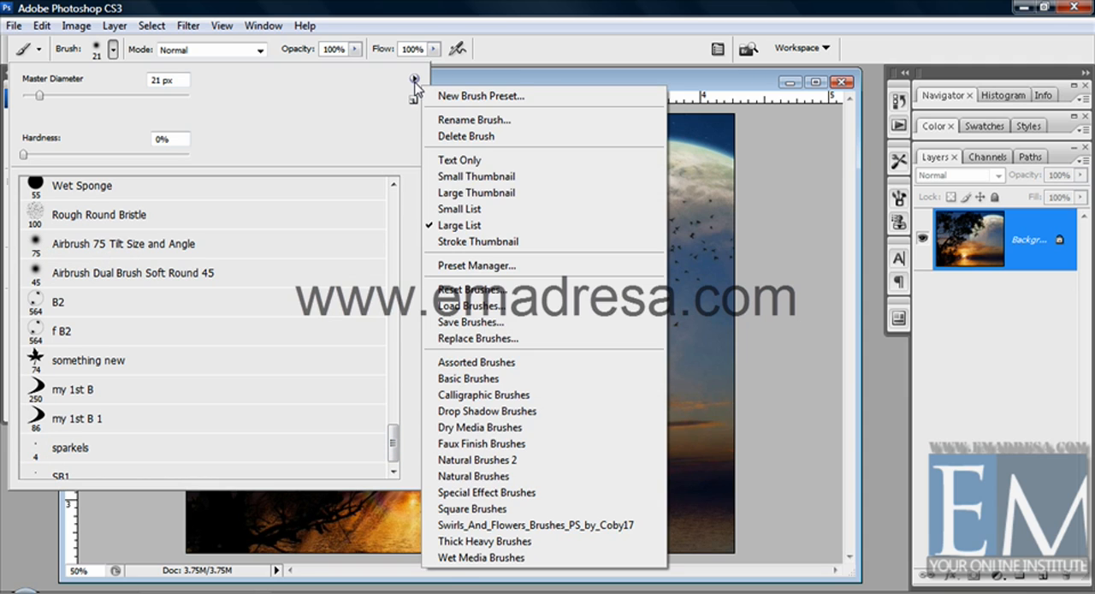
left_click(469, 248)
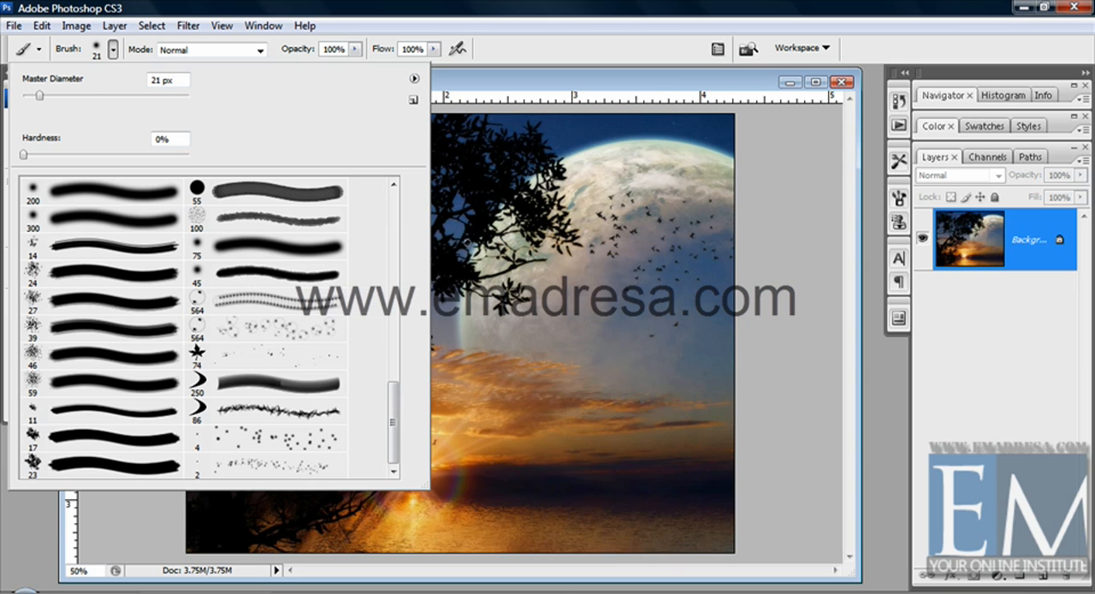
mouse_move(392, 385)
left_mouse_down()
mouse_move(392, 428)
mouse_move(395, 227)
left_mouse_up()
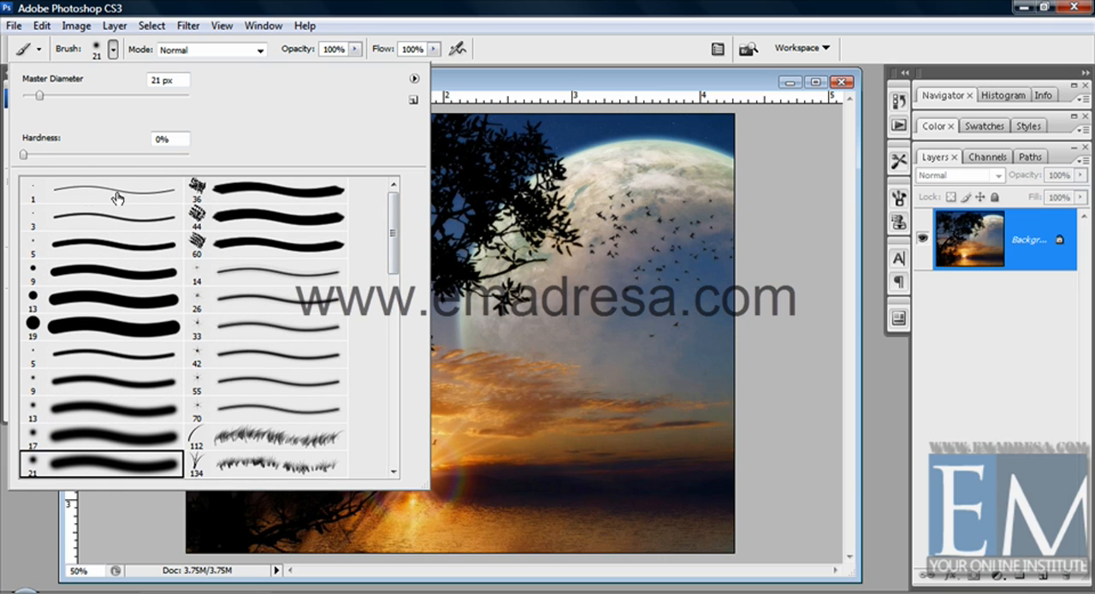
scroll(192, 341, "down", 1)
scroll(192, 341, "down", 3)
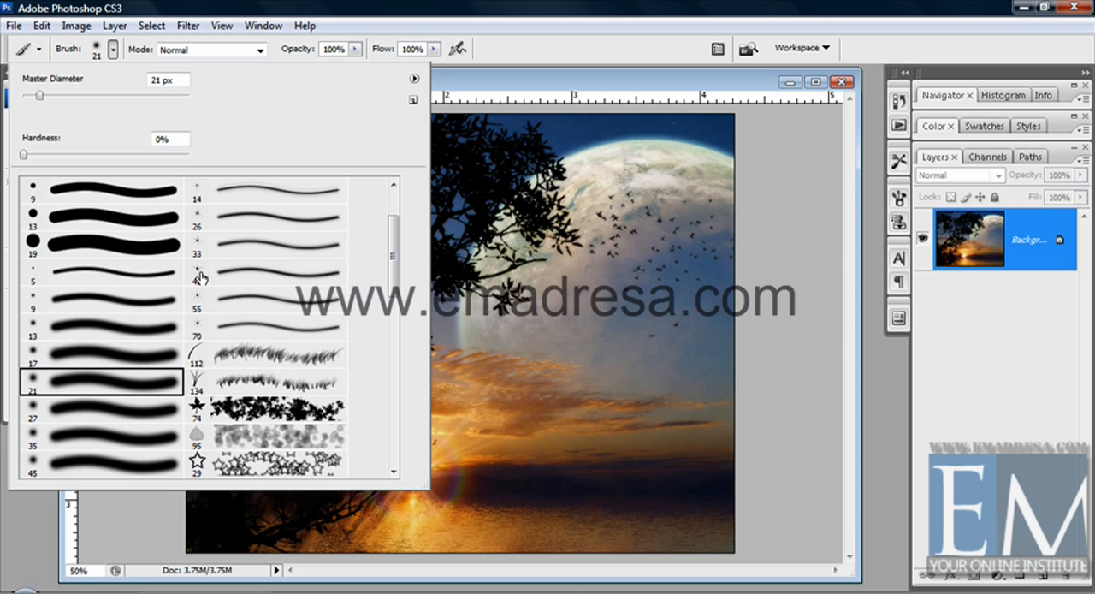
Open the Preset Manager to view the brush presets, and close it without changes
left_click(415, 79)
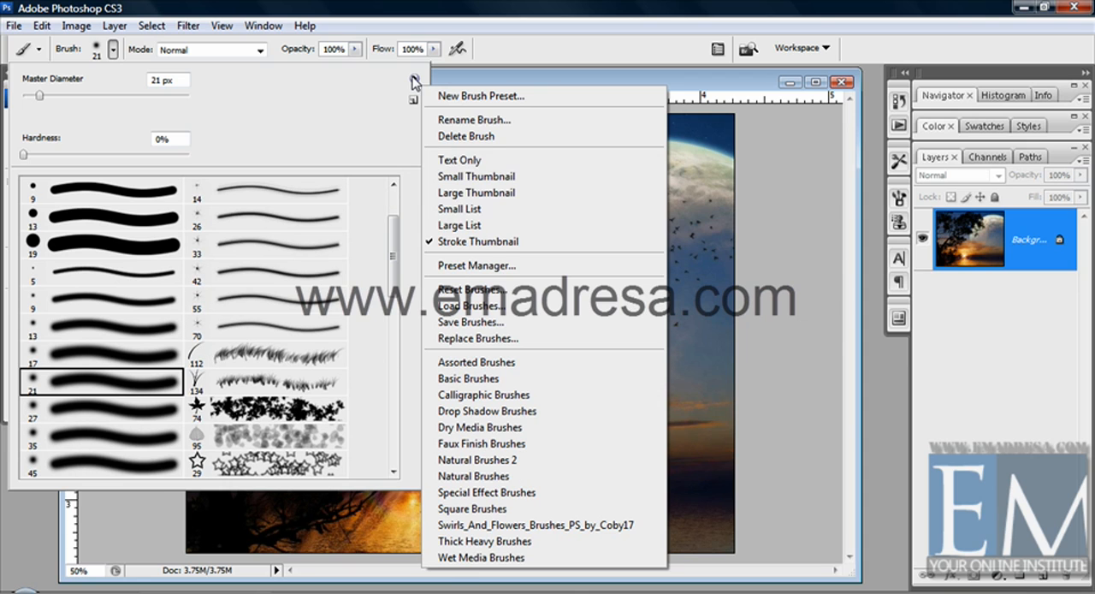
left_click(512, 268)
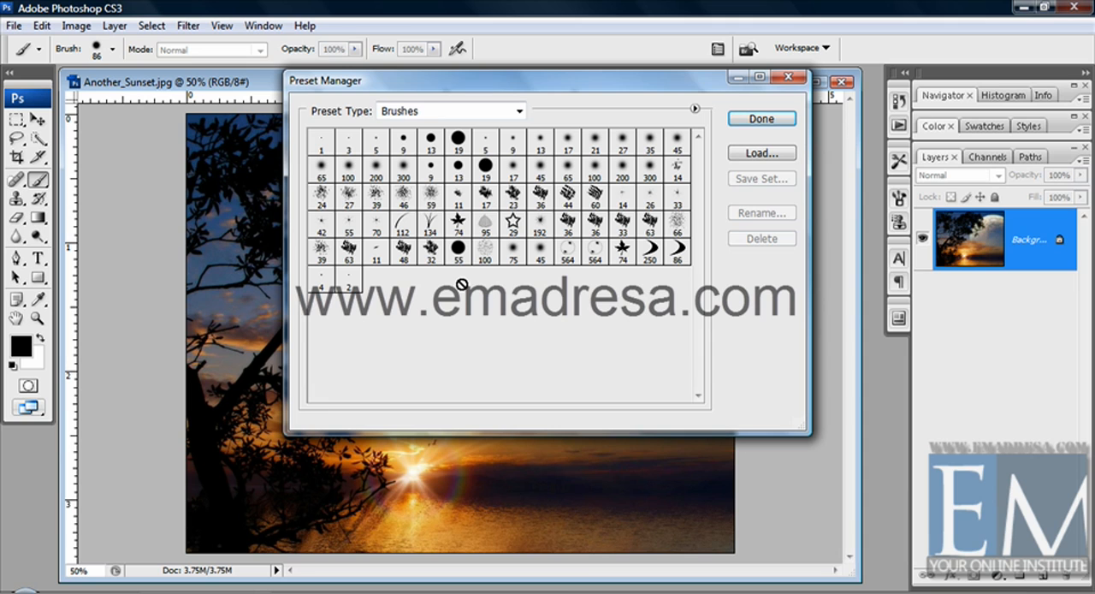
left_click(788, 79)
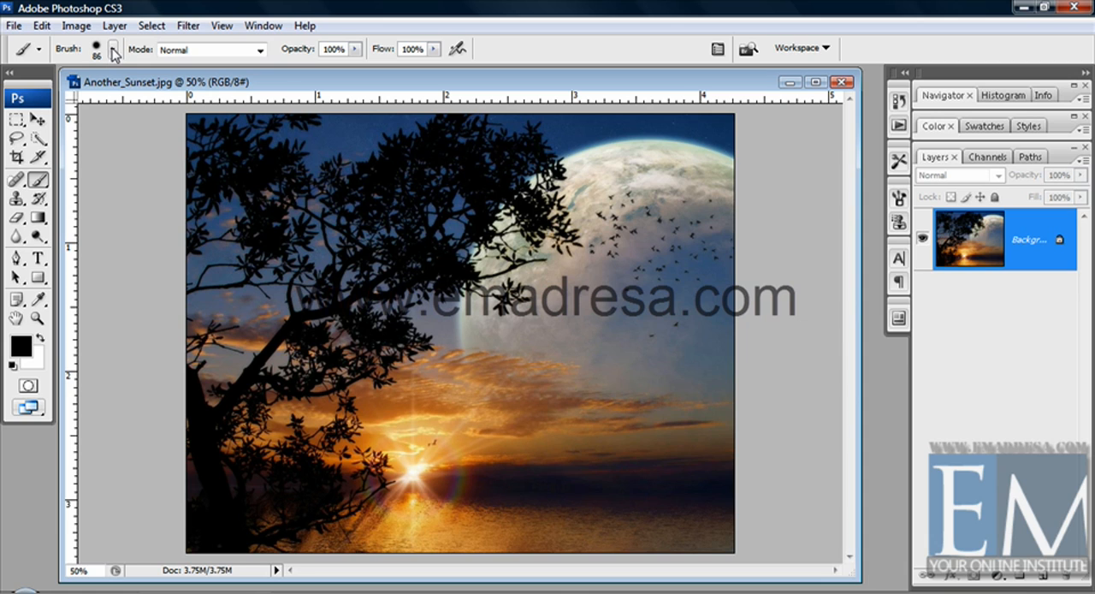
Replace the current brushes with the Assorted Brushes set and look through its strokes
left_click(114, 53)
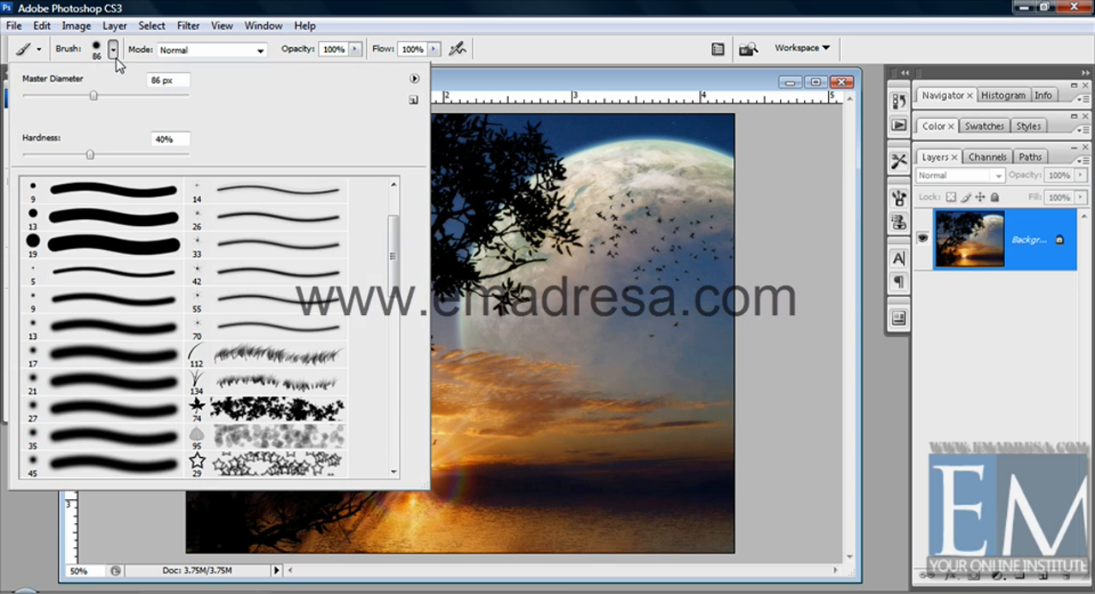
left_click(414, 80)
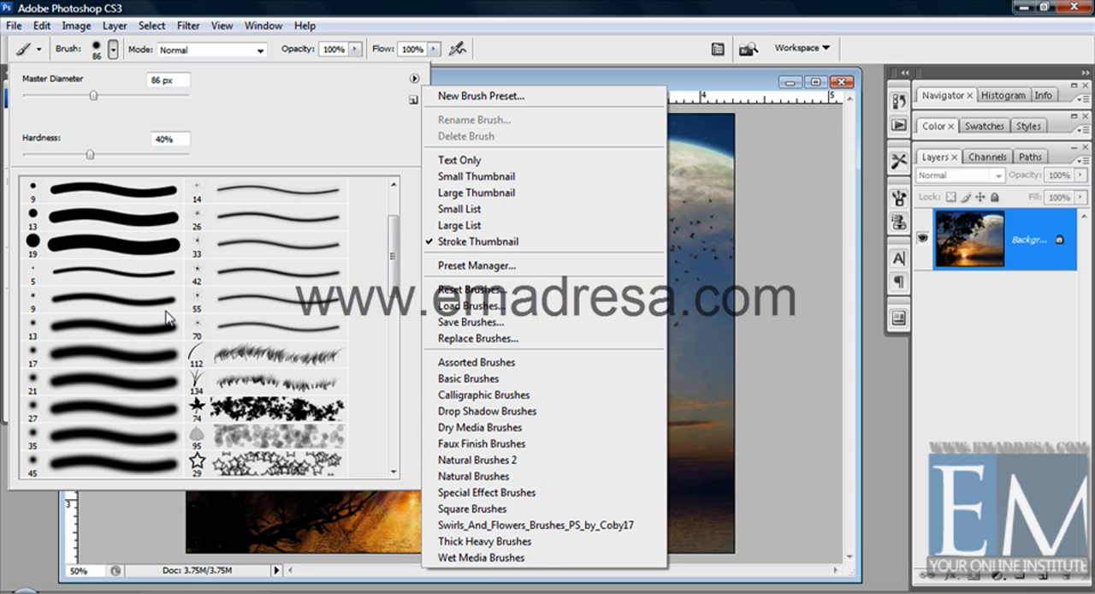
left_click(457, 362)
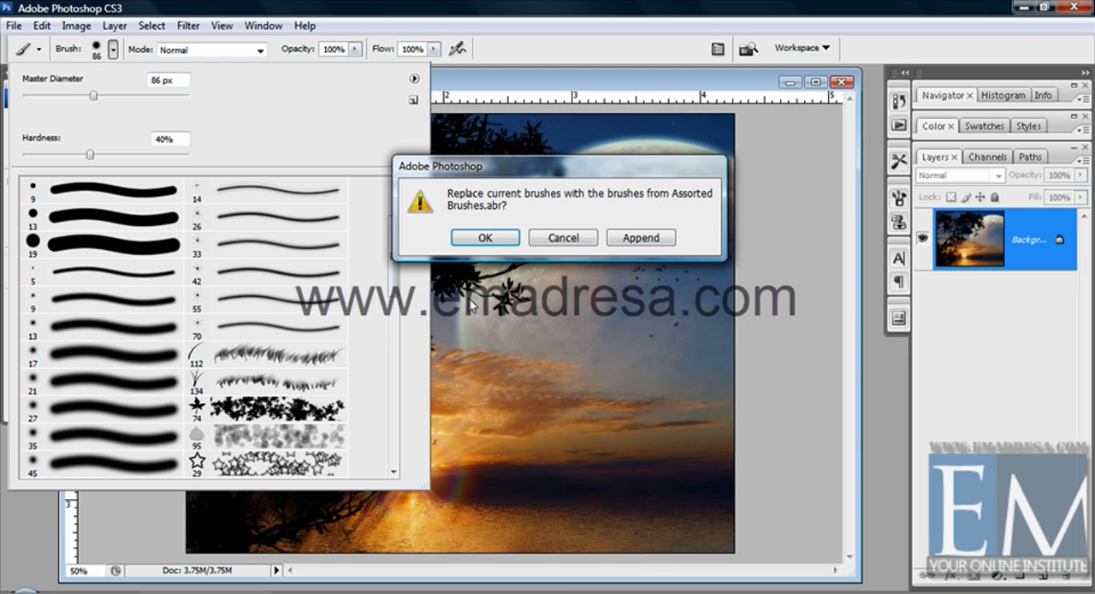
left_click(483, 242)
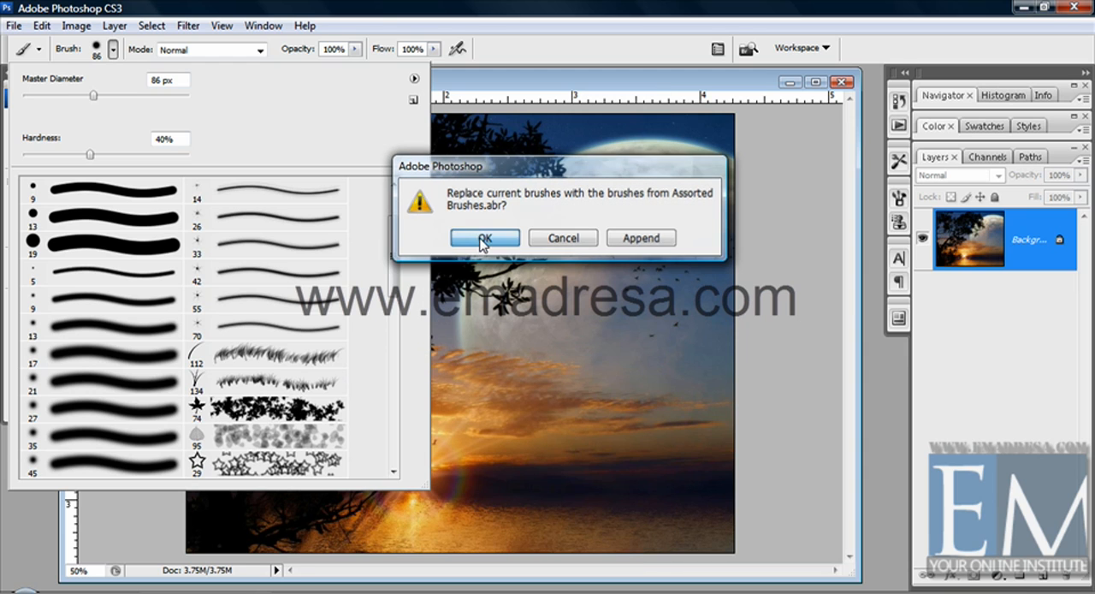
left_click(548, 237)
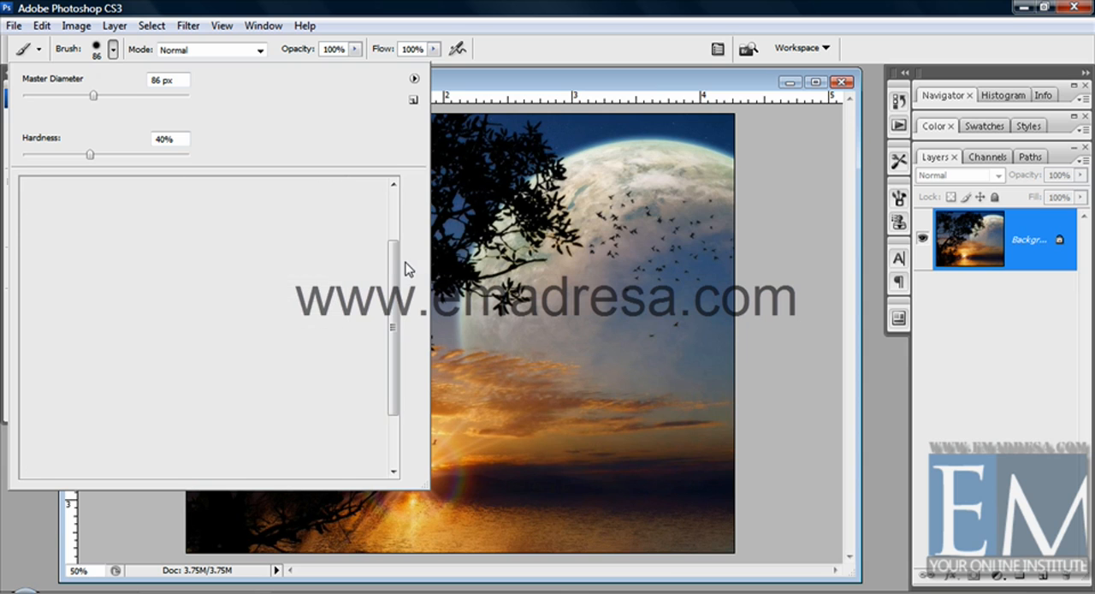
mouse_move(396, 268)
left_mouse_down()
mouse_move(390, 366)
mouse_move(403, 206)
left_mouse_up()
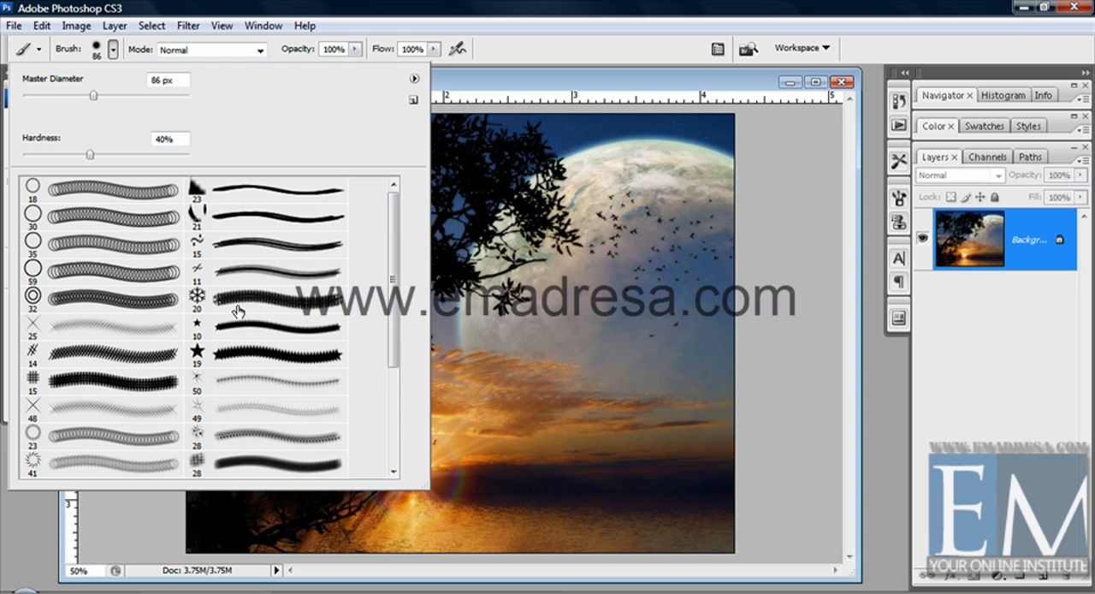
Pick the 19 px solid star brush, paint a test stroke over the moon, and undo it
left_click(239, 381)
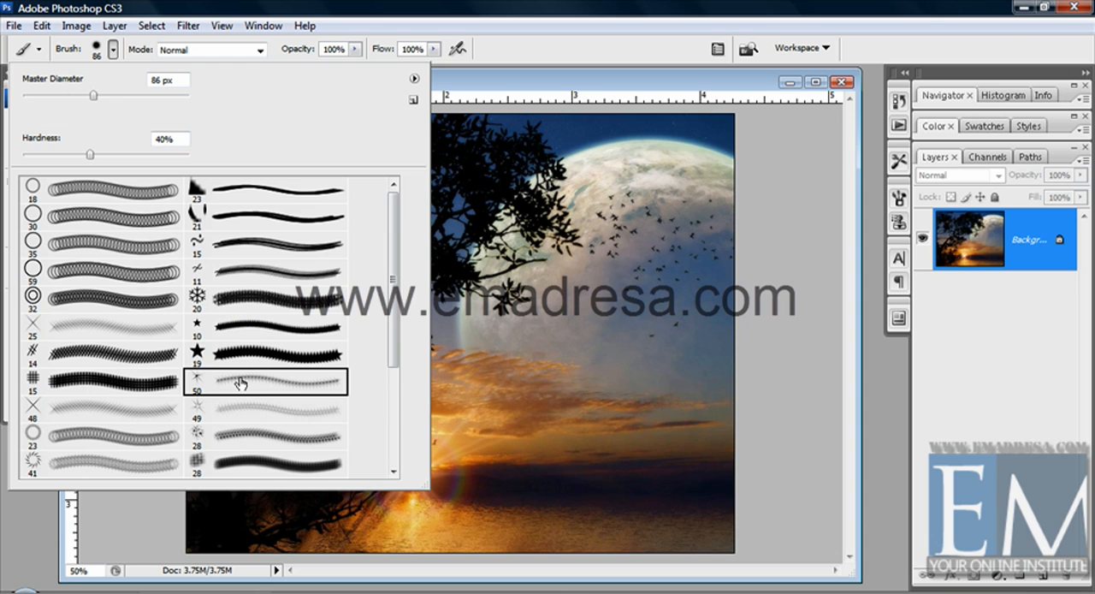
left_click(255, 359)
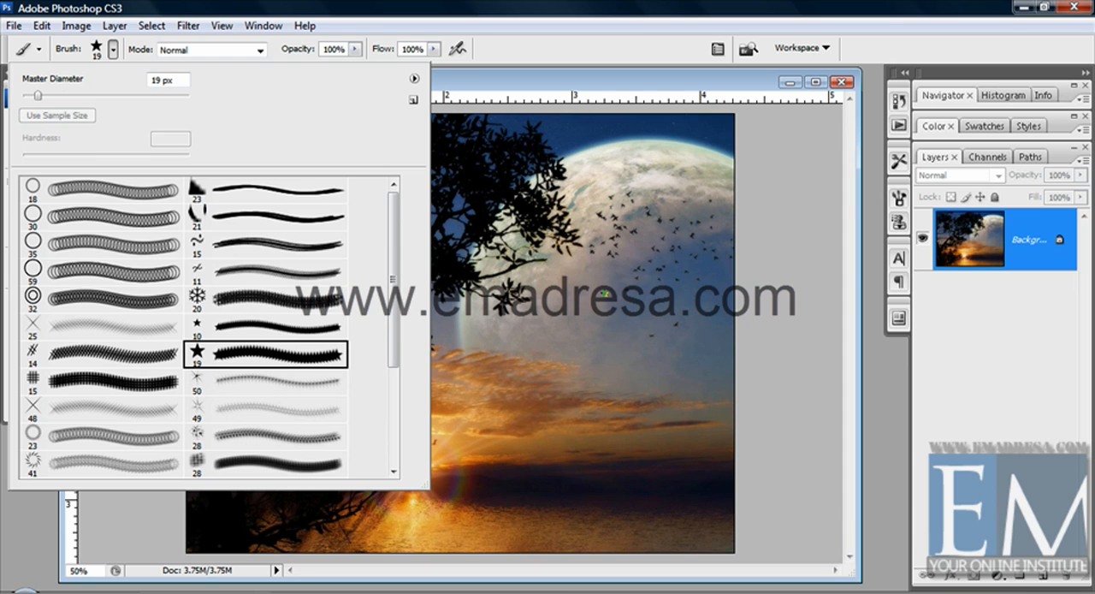
mouse_move(606, 294)
left_mouse_down()
mouse_move(570, 341)
mouse_move(532, 330)
left_mouse_up()
key("ctrl+z")
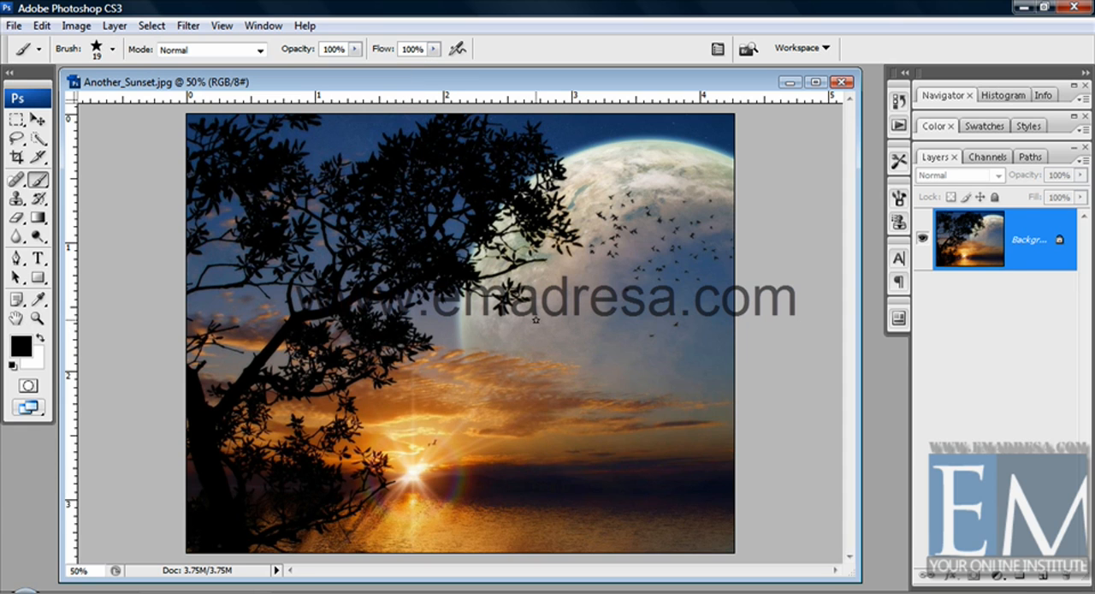
Enlarge the star brush to 116 px and paint a curved stroke and several single stars over the moon and sky
left_click(111, 49)
left_click_drag(76, 94, 111, 95)
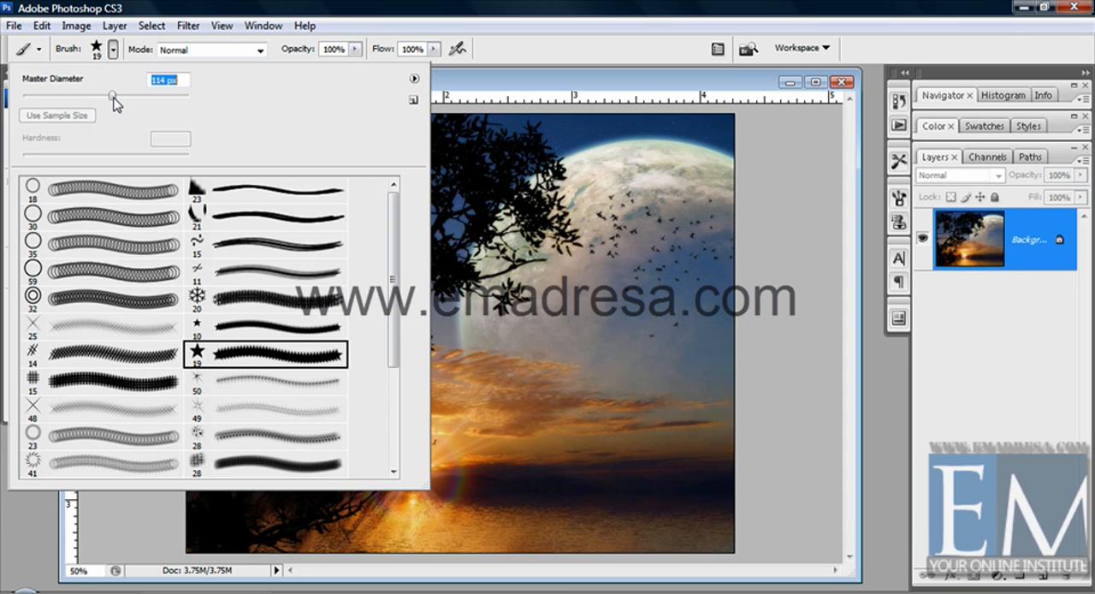
left_click(503, 89)
mouse_move(601, 224)
left_mouse_down()
mouse_move(625, 366)
mouse_move(591, 402)
mouse_move(468, 341)
mouse_move(492, 335)
mouse_move(565, 372)
left_mouse_up()
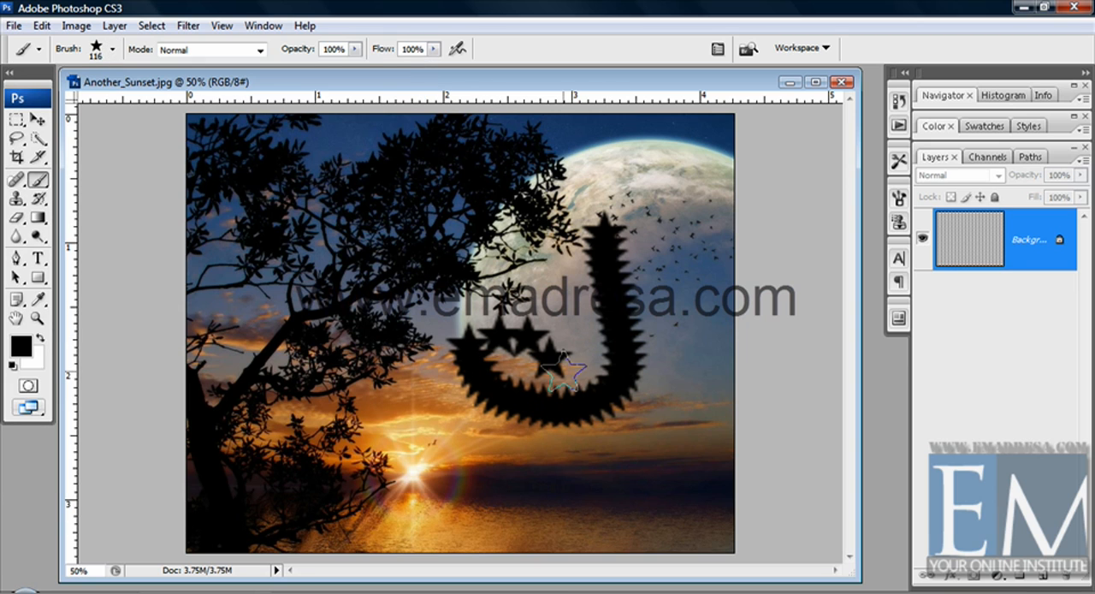
left_click(655, 396)
left_click(695, 340)
Step back through the history to undo every star stroke painted on the photo
key("ctrl+alt+z")
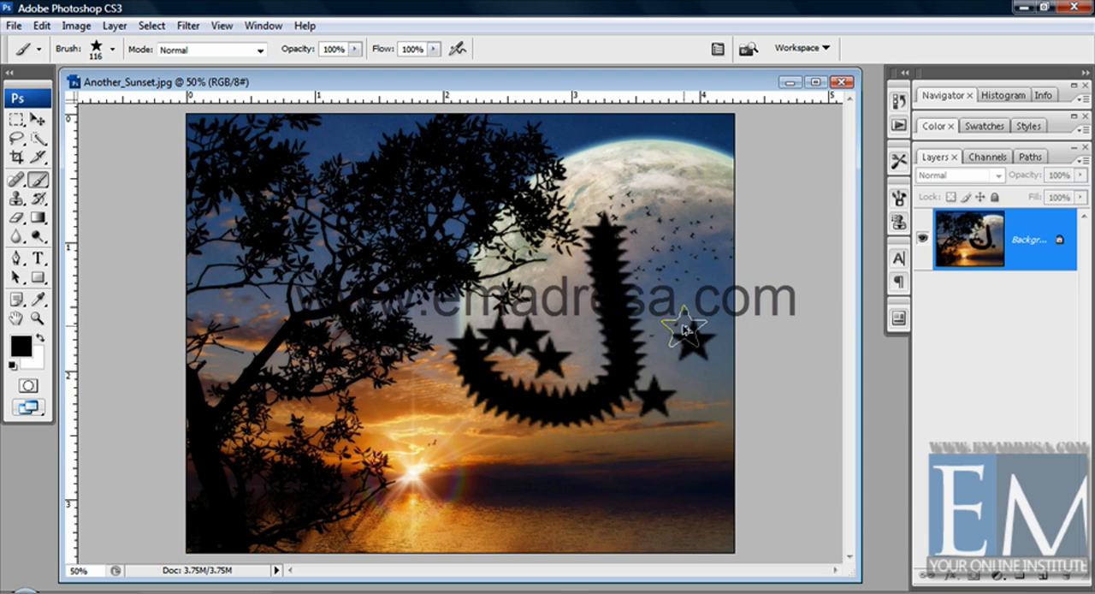
key("ctrl+alt+z")
key("ctrl+alt+z")
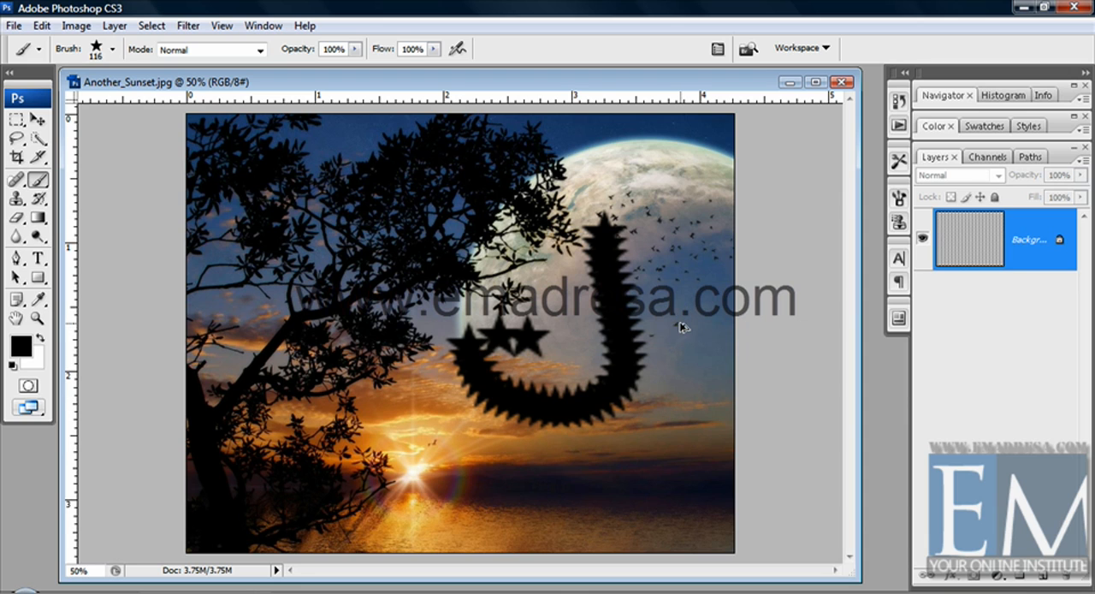
key("ctrl+alt+z")
key("ctrl+alt+z")
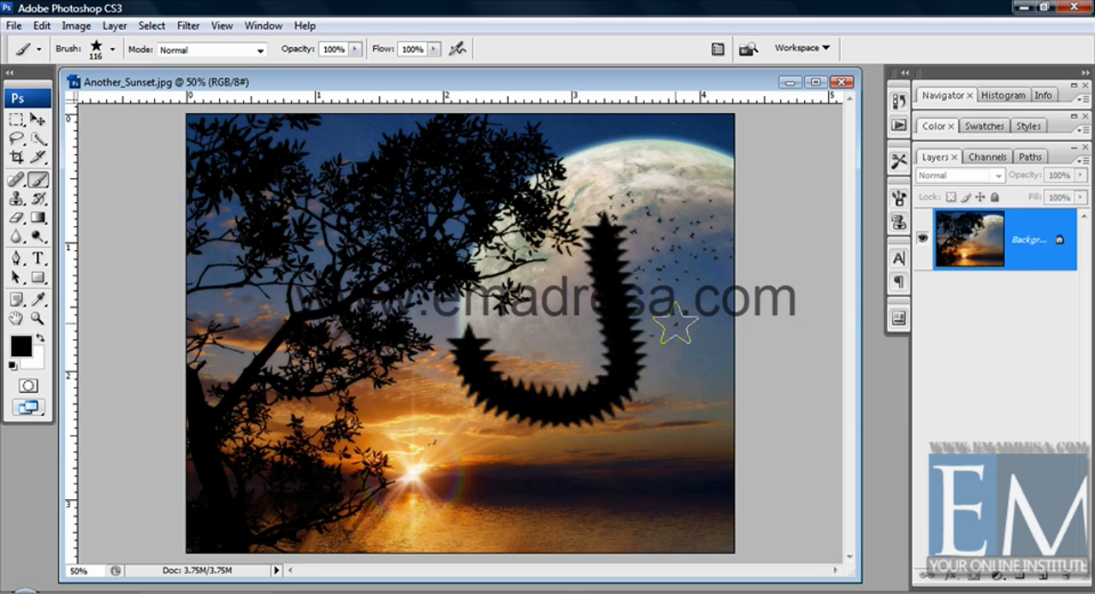
key("ctrl+alt+z")
key("ctrl+alt+z")
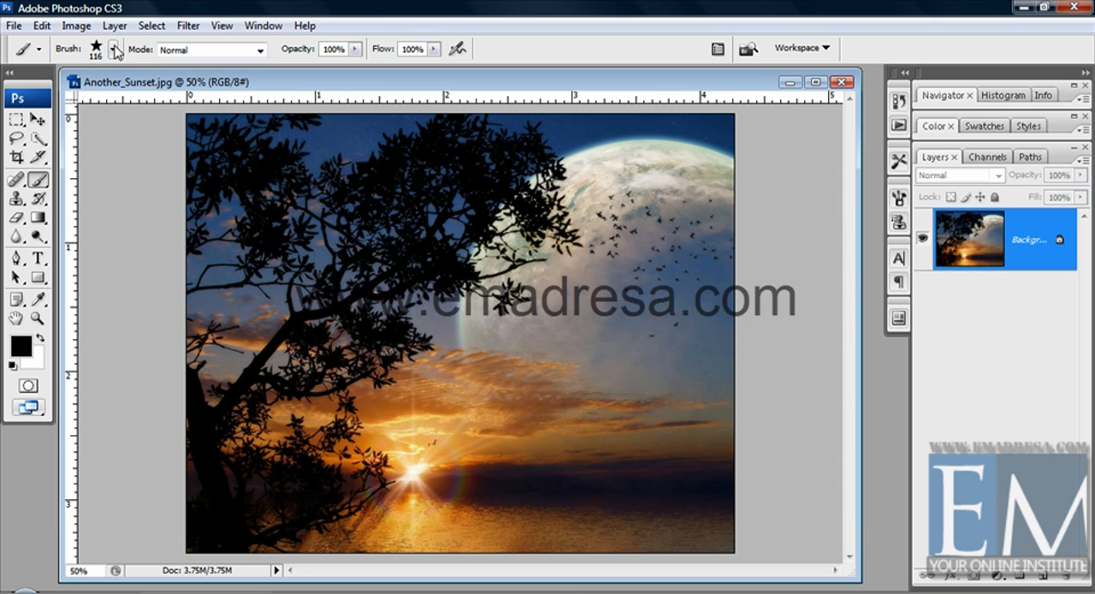
Replace the current brushes with the Special Effect Brushes set
left_click(116, 50)
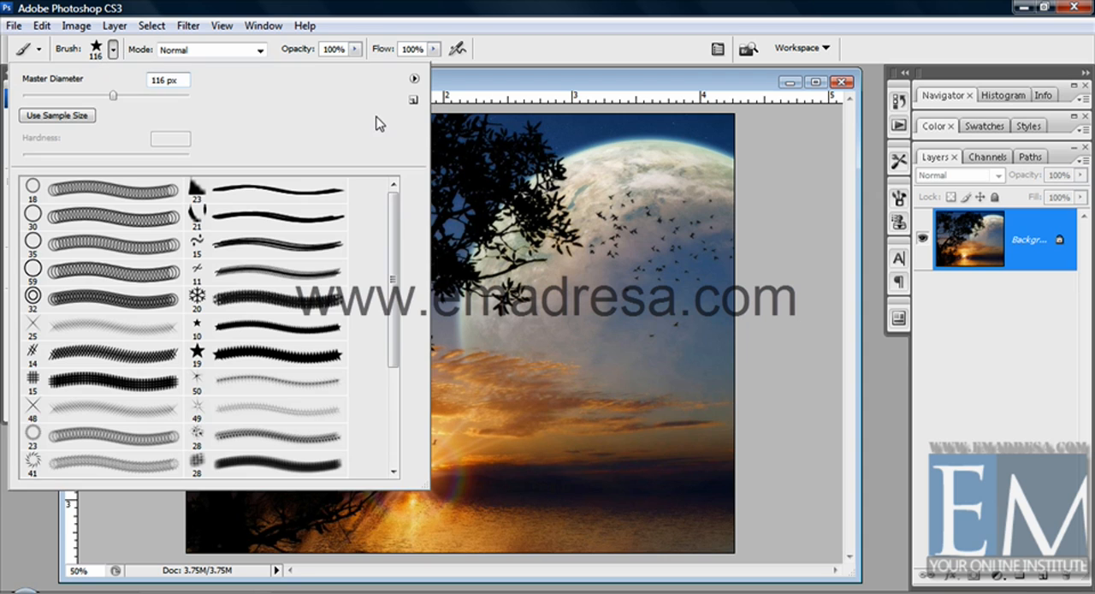
left_click(415, 79)
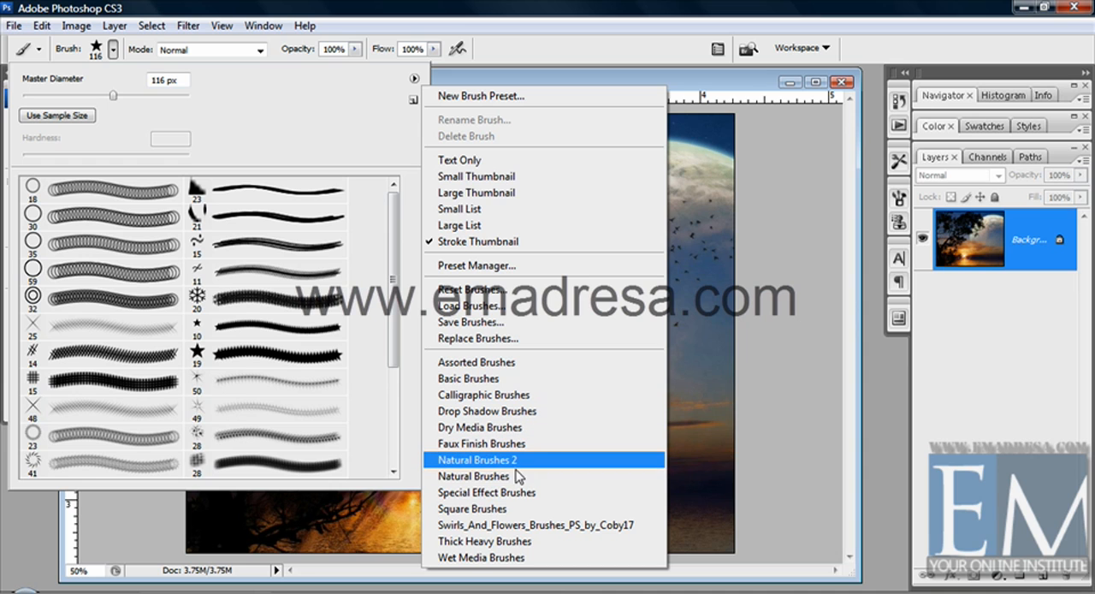
left_click(497, 493)
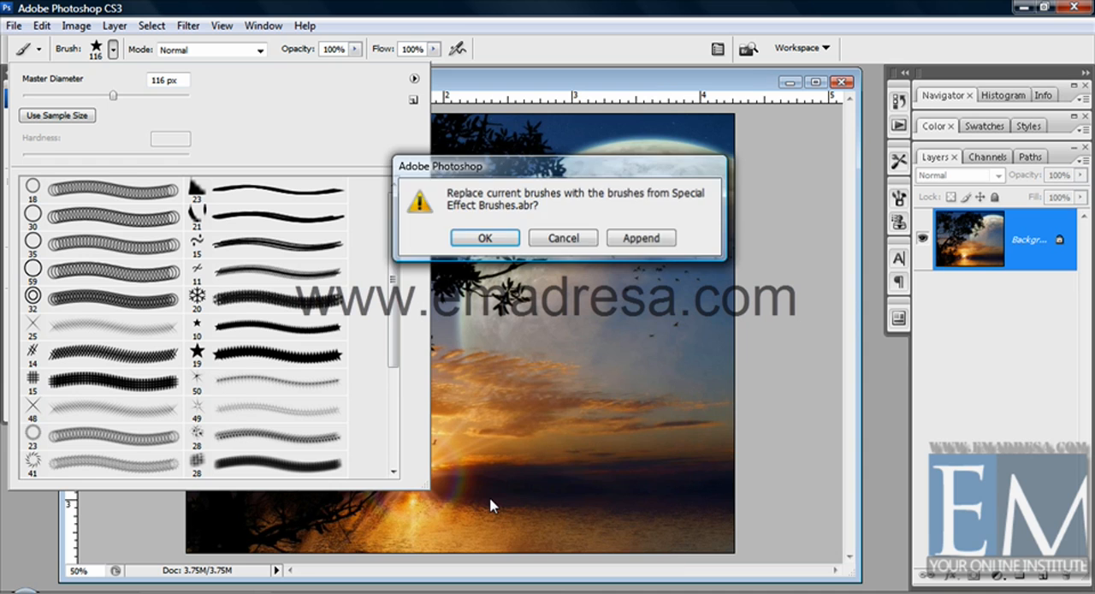
left_click(487, 443)
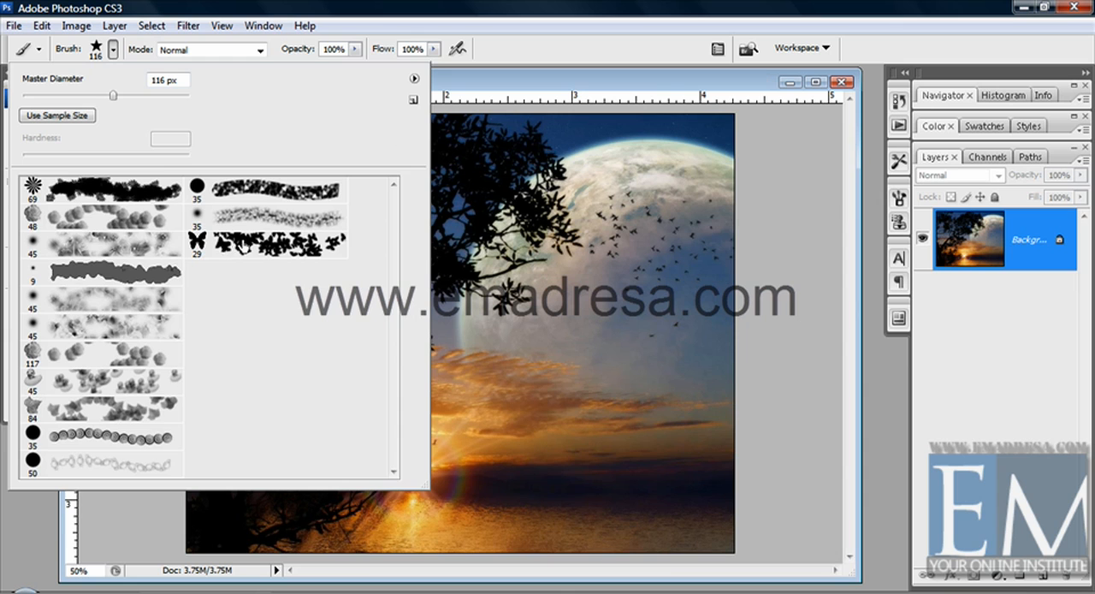
Pick the 29 px butterfly brush, paint a winding trail of butterflies across the photo, and undo it
left_click(198, 244)
mouse_move(590, 279)
left_mouse_down()
mouse_move(637, 383)
mouse_move(402, 402)
mouse_move(432, 522)
mouse_move(680, 479)
mouse_move(487, 182)
mouse_move(590, 175)
left_mouse_up()
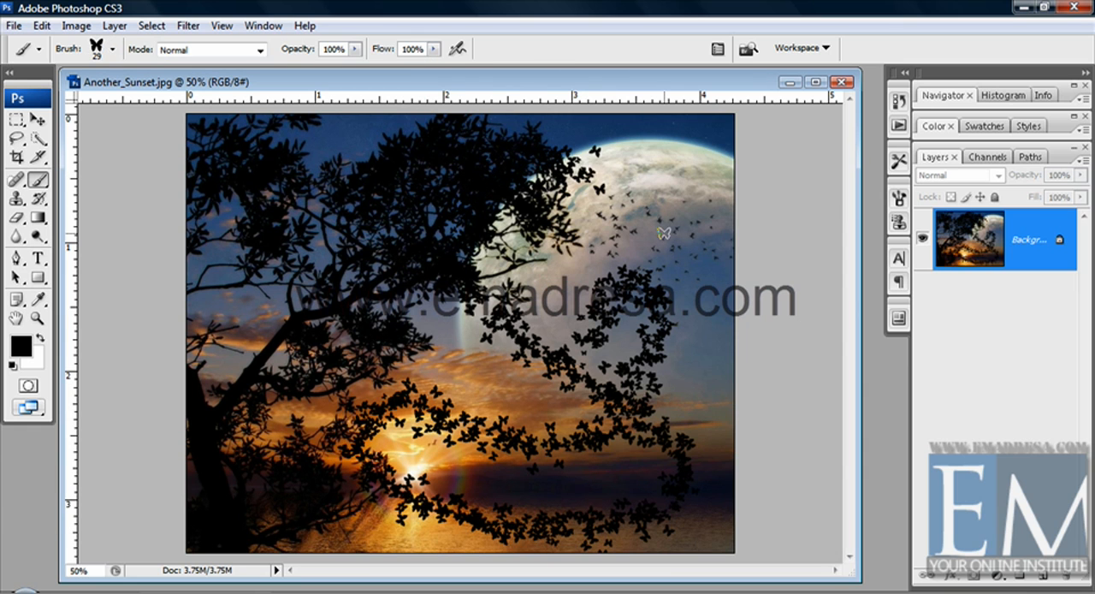
key("ctrl+z")
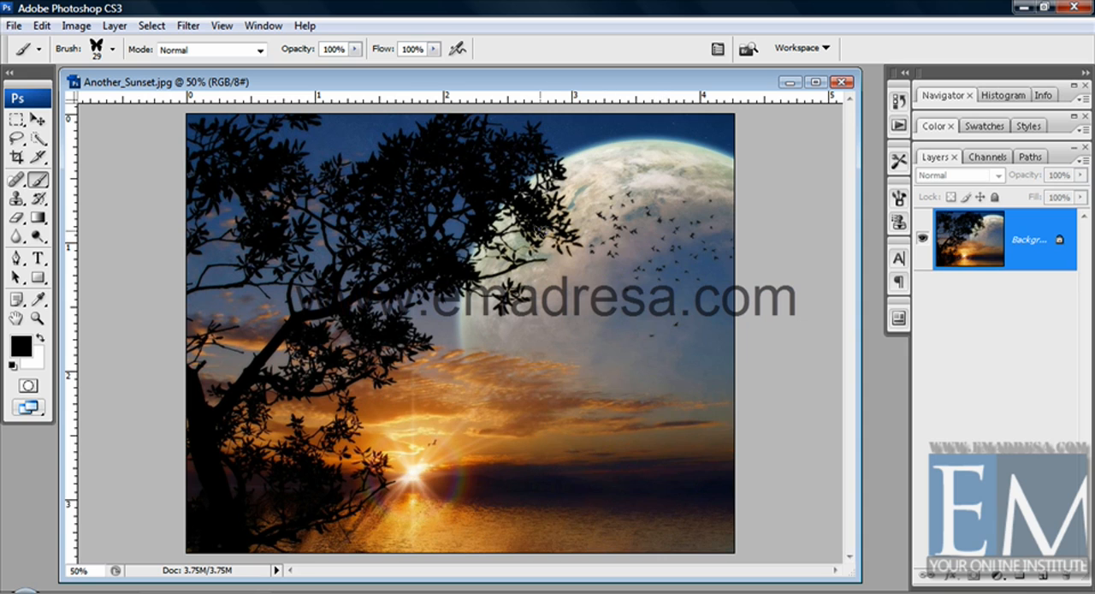
Test a short butterfly stroke beside the tree and two flower trails with the 69 px flower brush, undoing each stroke
left_click_drag(637, 248, 668, 250)
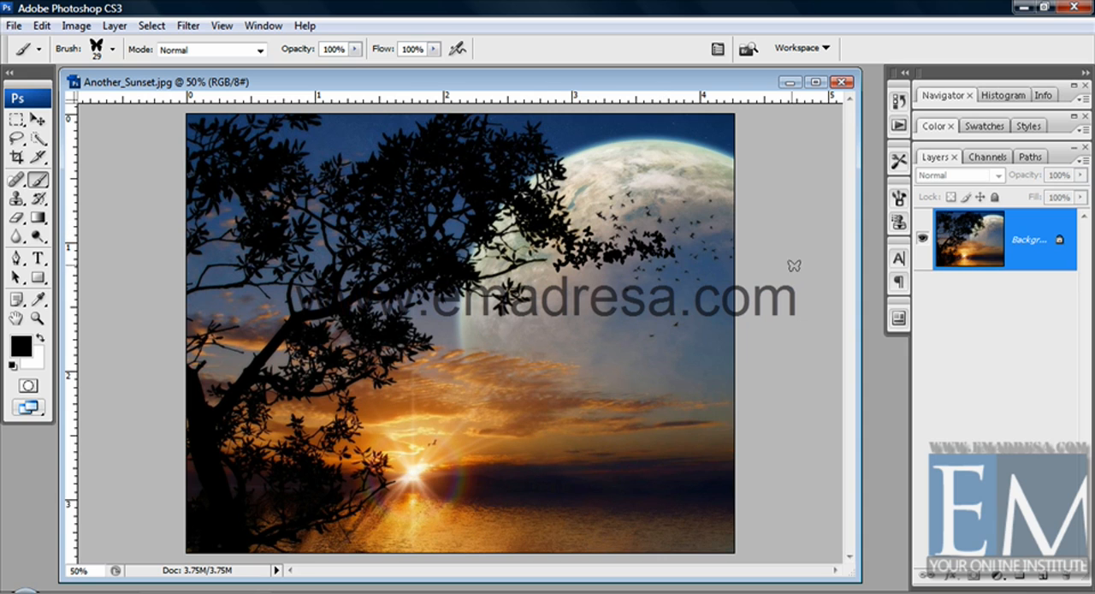
key("ctrl+z")
left_click(111, 51)
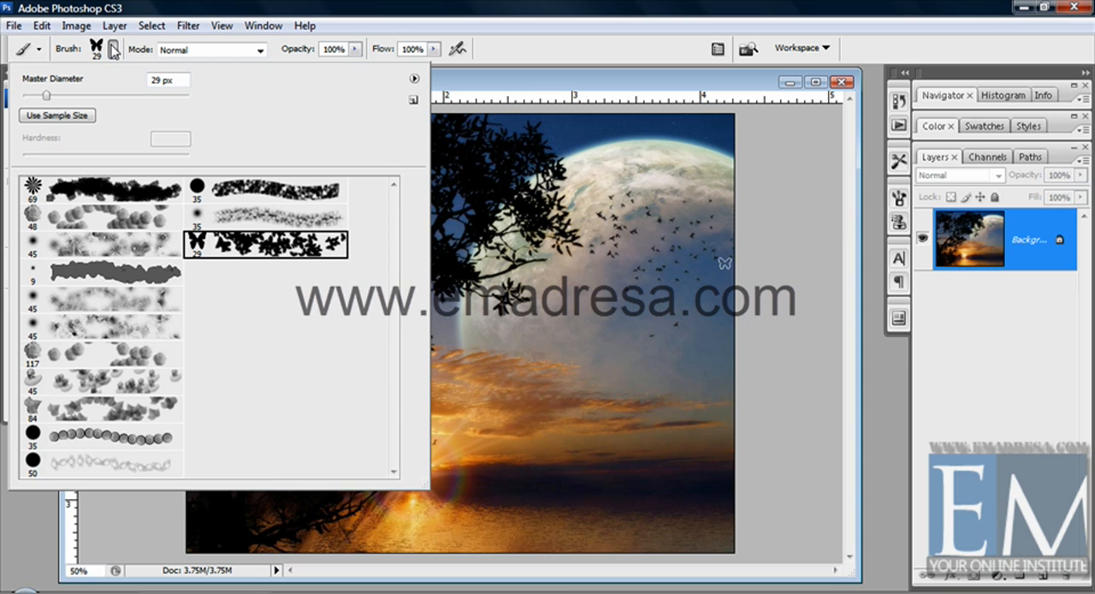
left_click(105, 190)
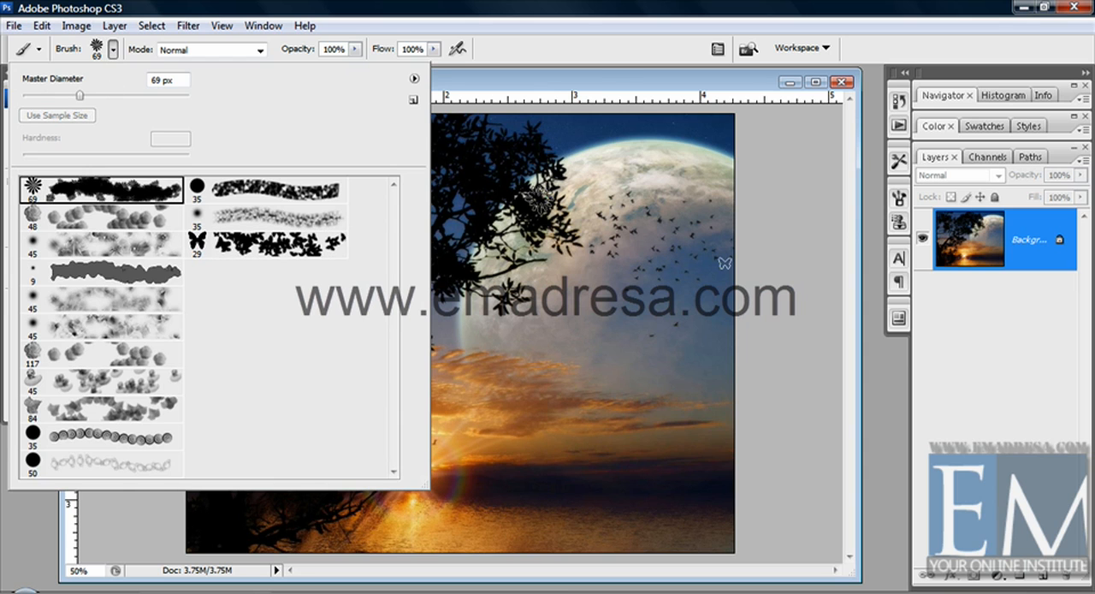
left_click(607, 78)
mouse_move(720, 358)
left_mouse_down()
mouse_move(395, 368)
mouse_move(457, 370)
mouse_move(655, 462)
left_mouse_up()
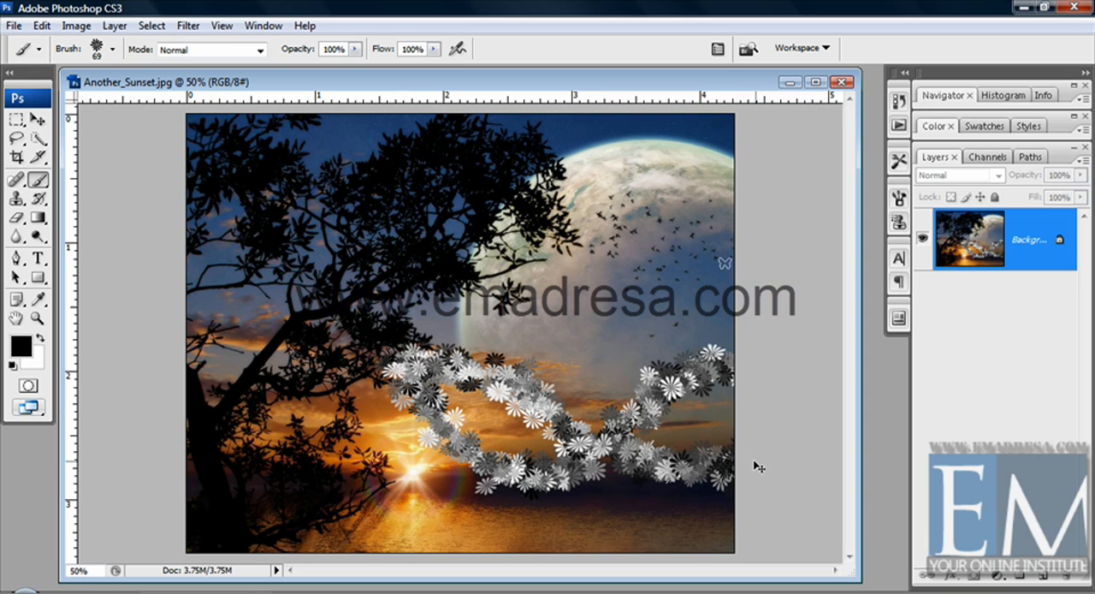
key("ctrl+z")
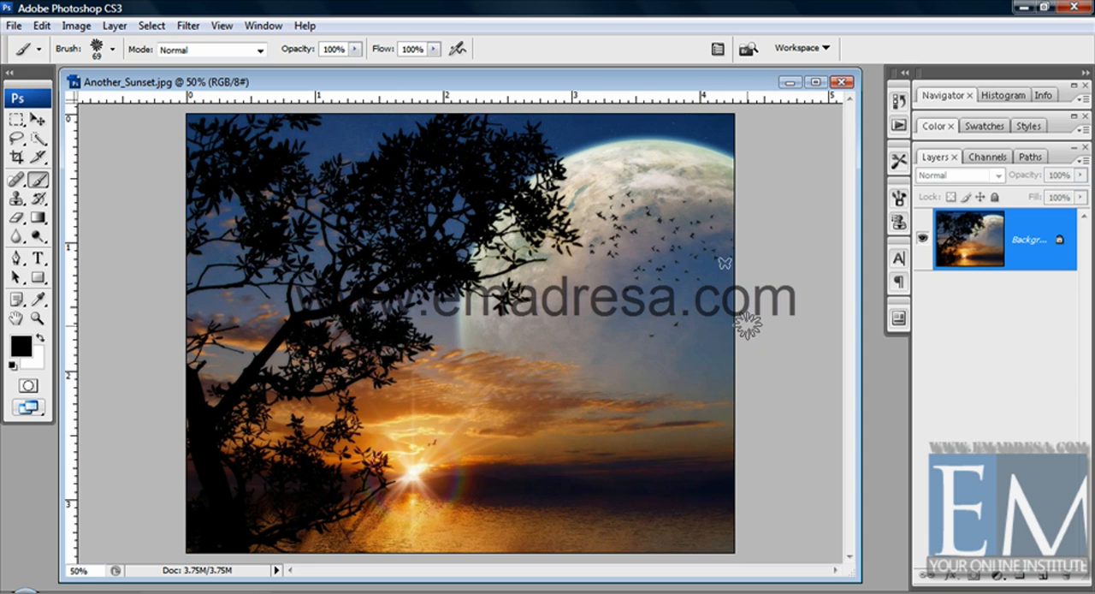
mouse_move(748, 318)
left_mouse_down()
mouse_move(708, 354)
mouse_move(656, 420)
mouse_move(628, 422)
mouse_move(516, 490)
left_mouse_up()
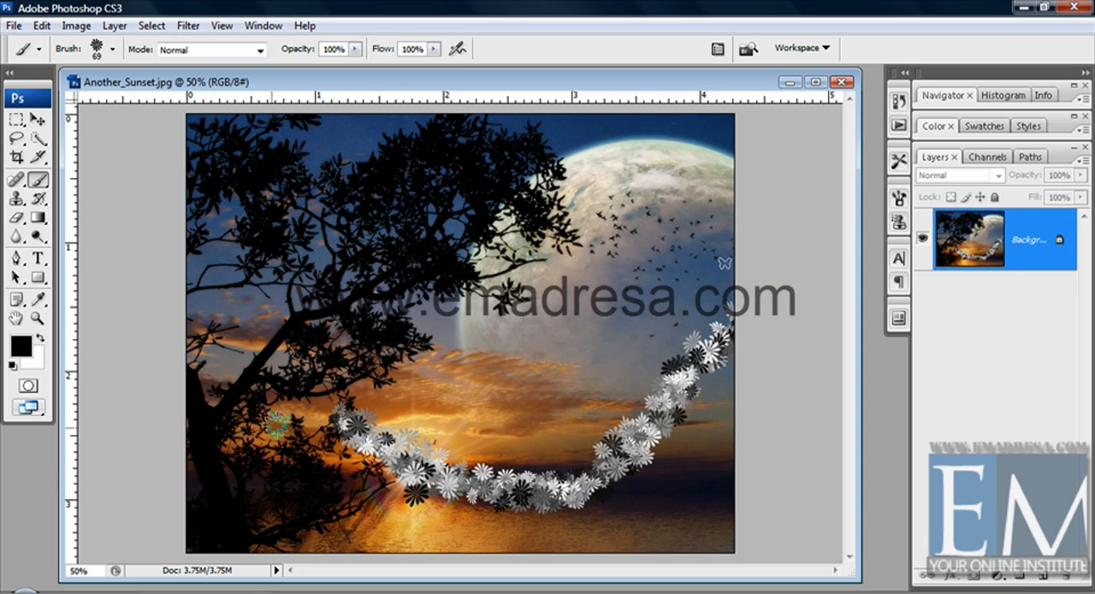
key("ctrl+z")
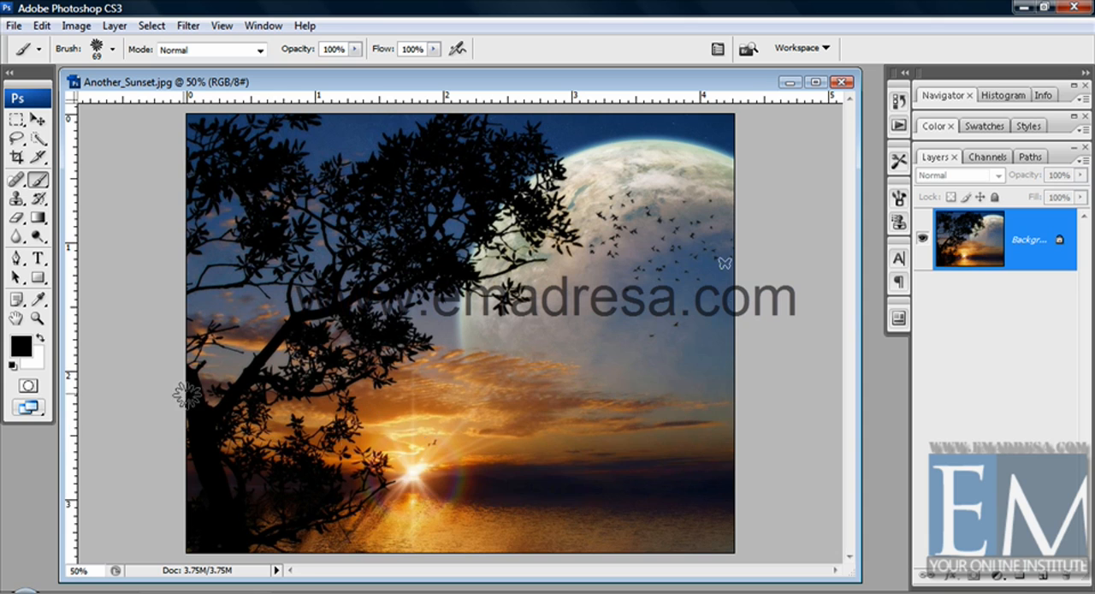
Replace the current brushes with the Basic Brushes set and look through its presets
left_click(111, 49)
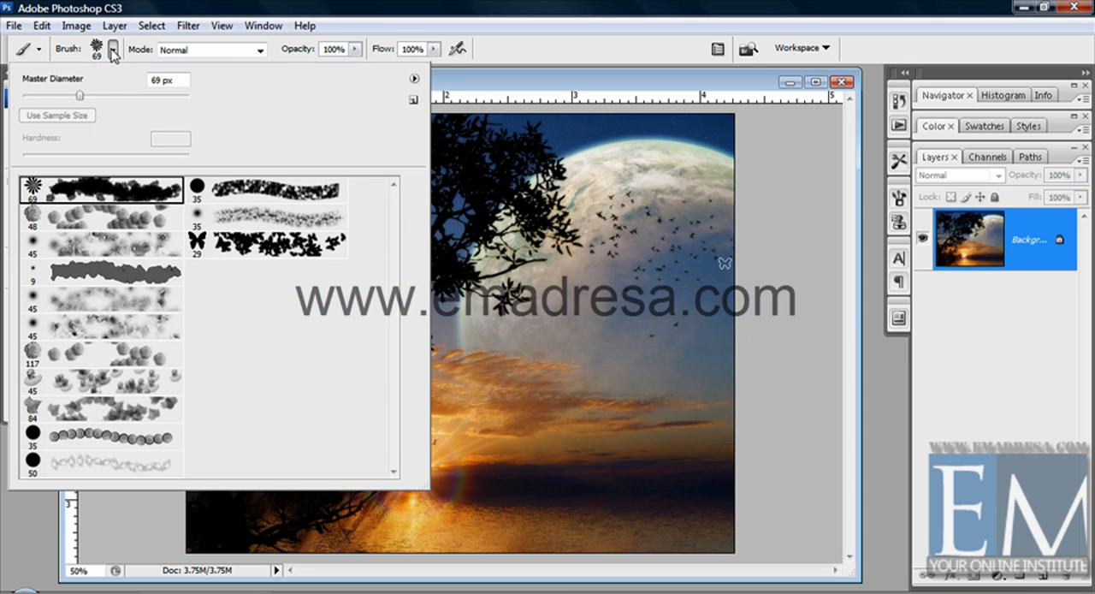
left_click(416, 81)
left_click(485, 379)
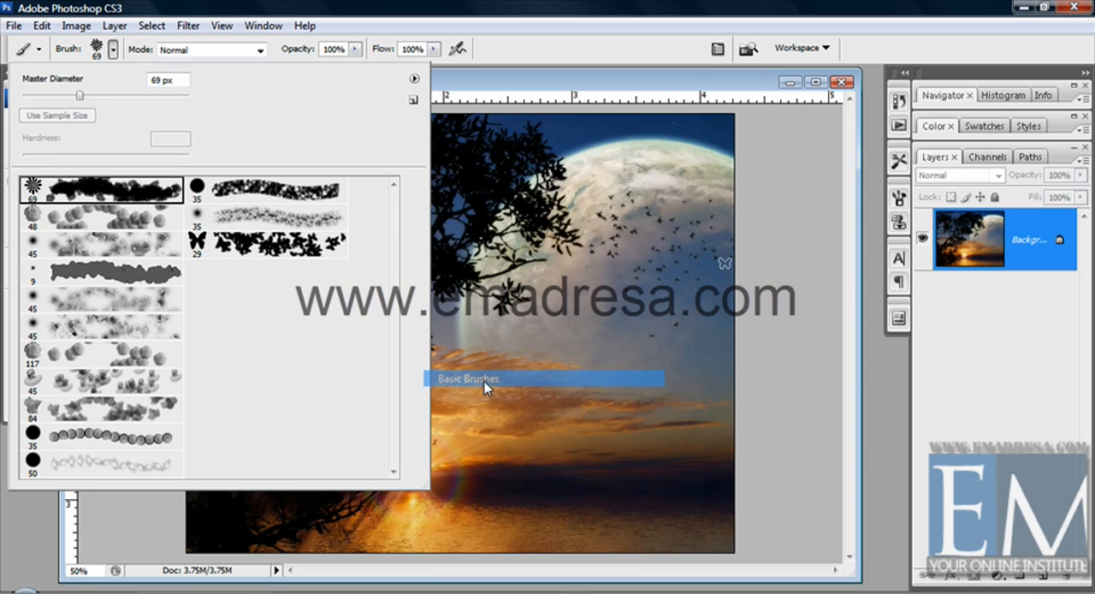
left_click(489, 240)
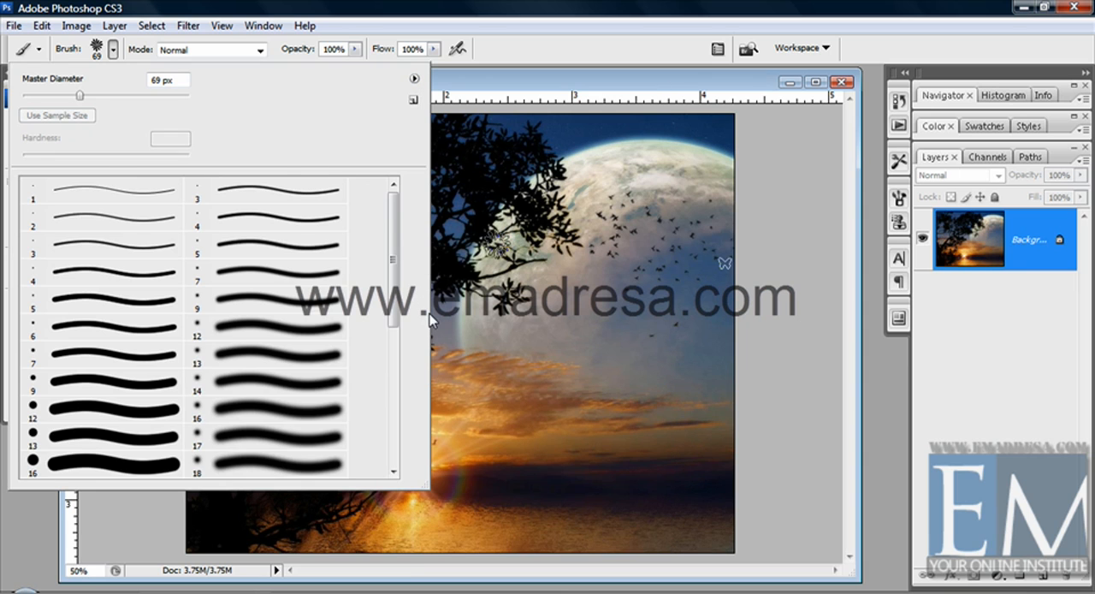
left_click_drag(394, 255, 390, 392)
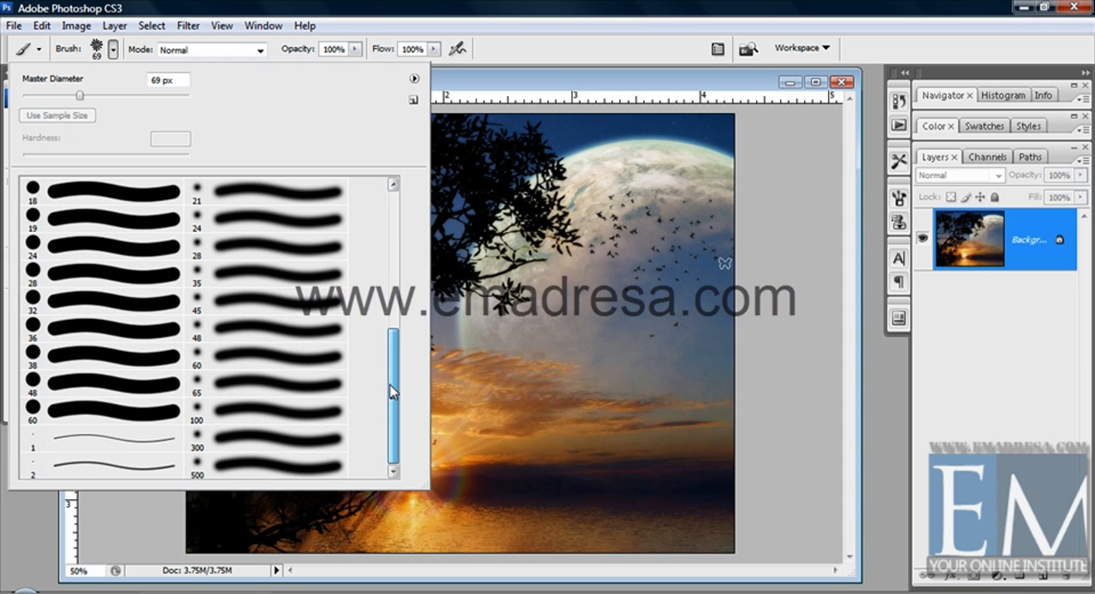
Reset the brush presets, replacing the current set with the default brushes
left_click(415, 81)
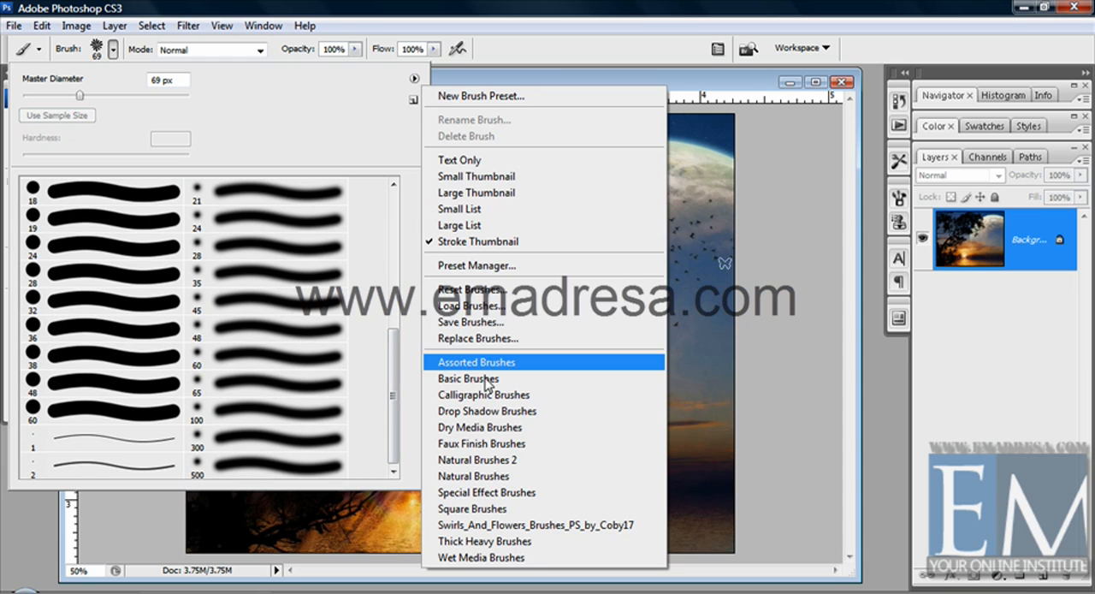
left_click(476, 289)
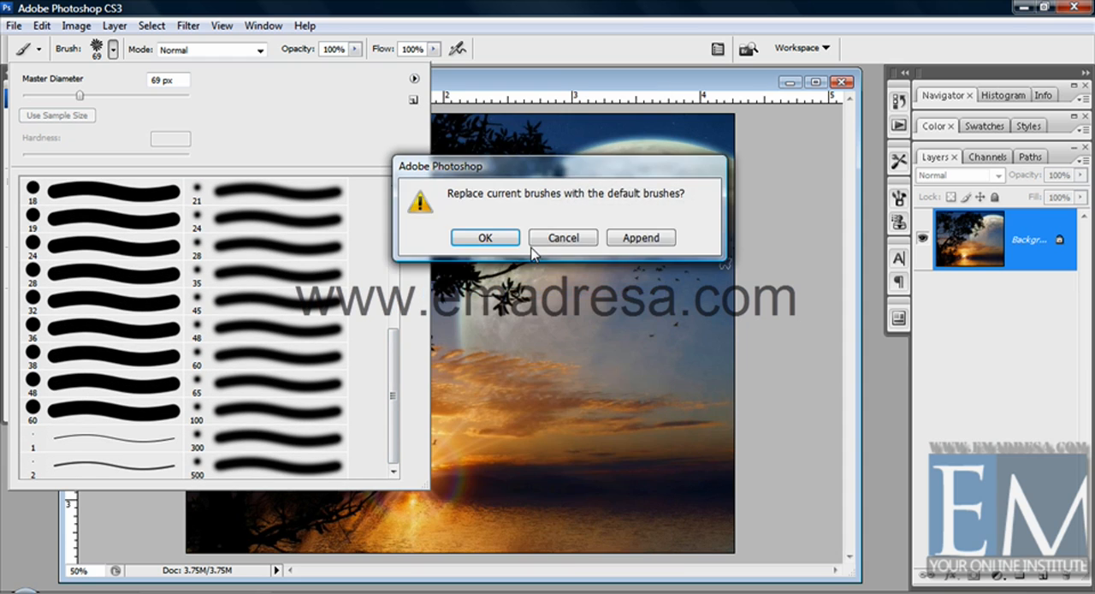
left_click(505, 238)
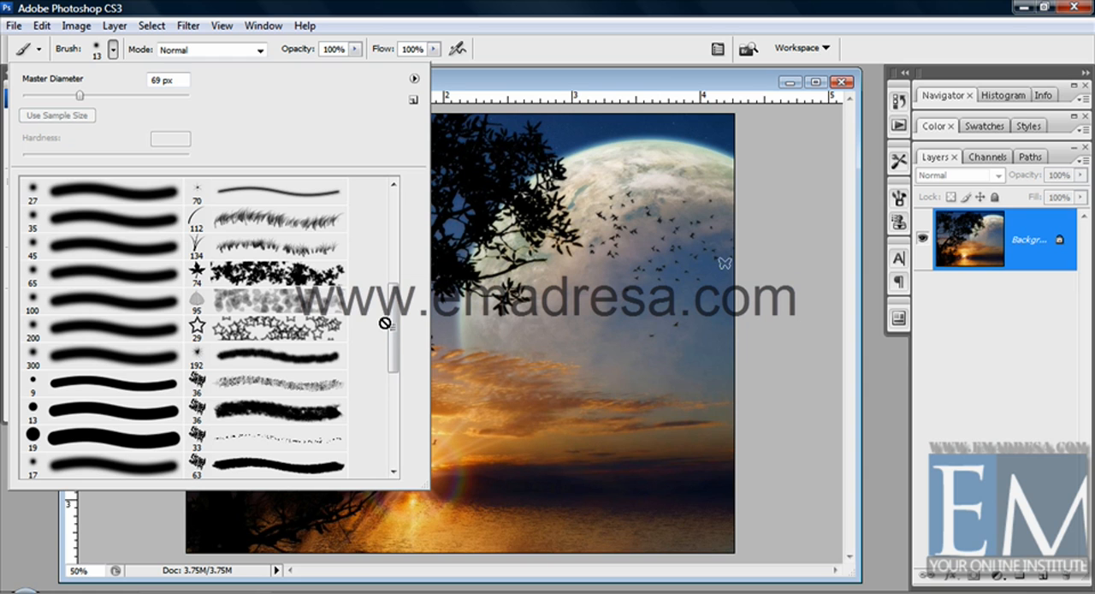
mouse_move(394, 323)
left_mouse_down()
mouse_move(393, 184)
mouse_move(391, 417)
mouse_move(403, 254)
left_mouse_up()
Load the Sope Bubbles.abr brush file from the Soop Bubble folder into the current presets
left_click(414, 79)
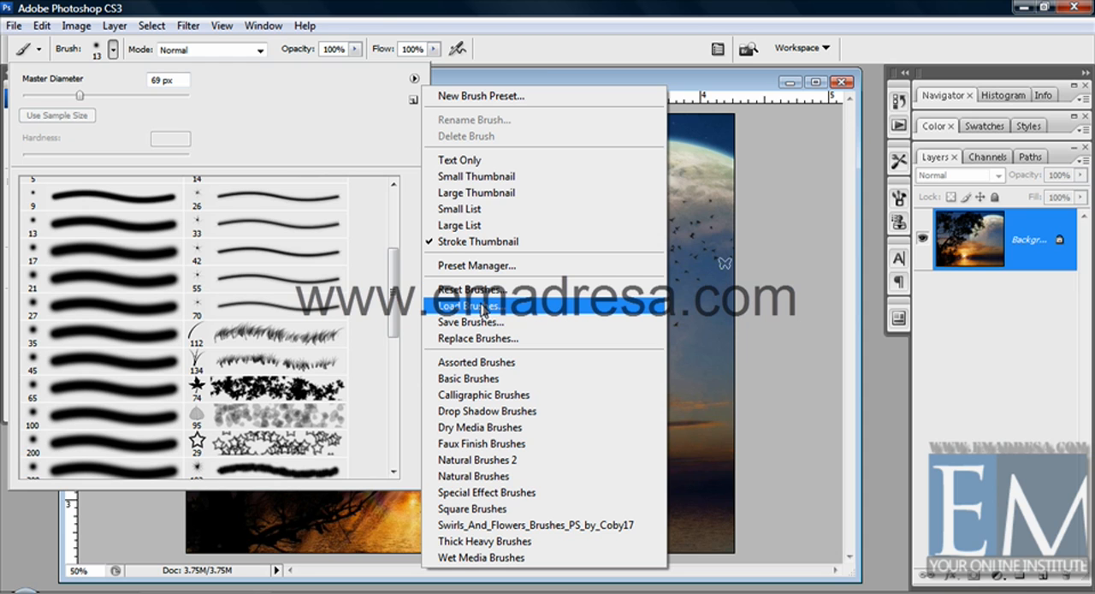
left_click(463, 308)
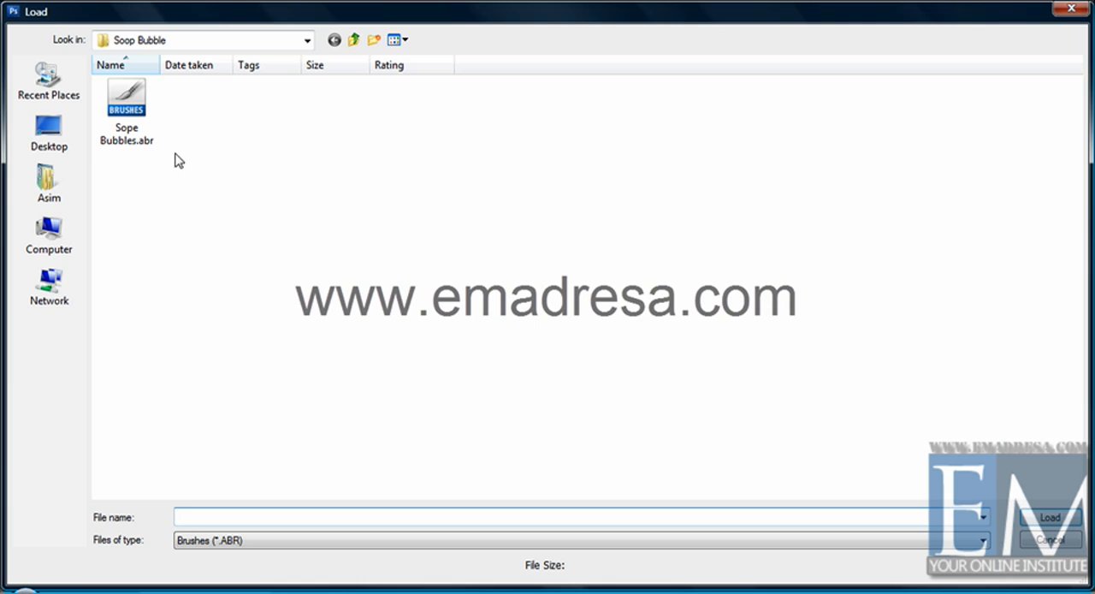
left_click(134, 108)
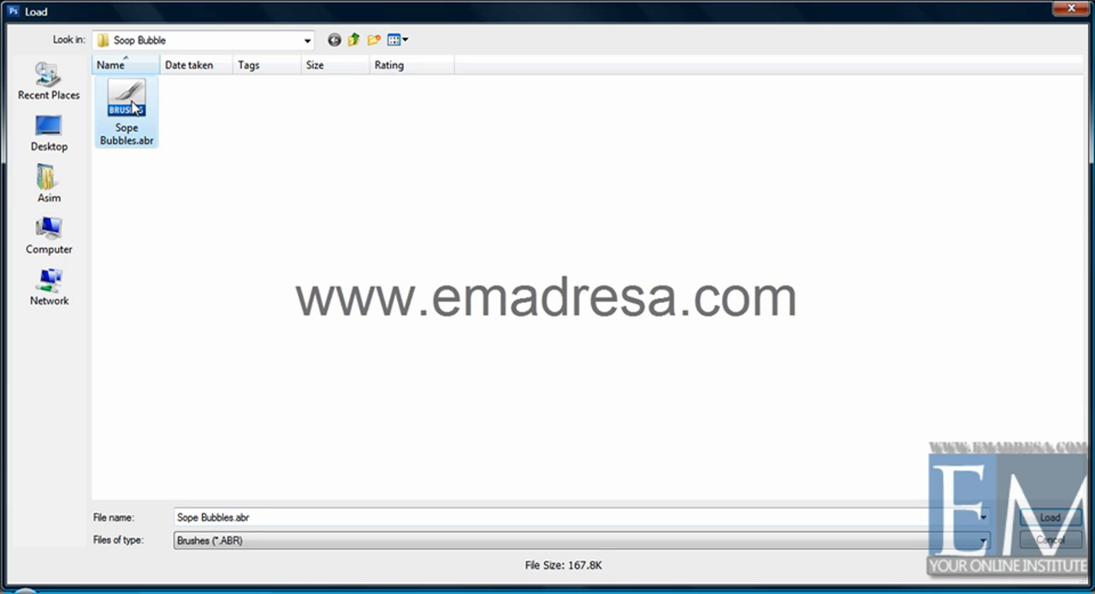
left_click(1053, 518)
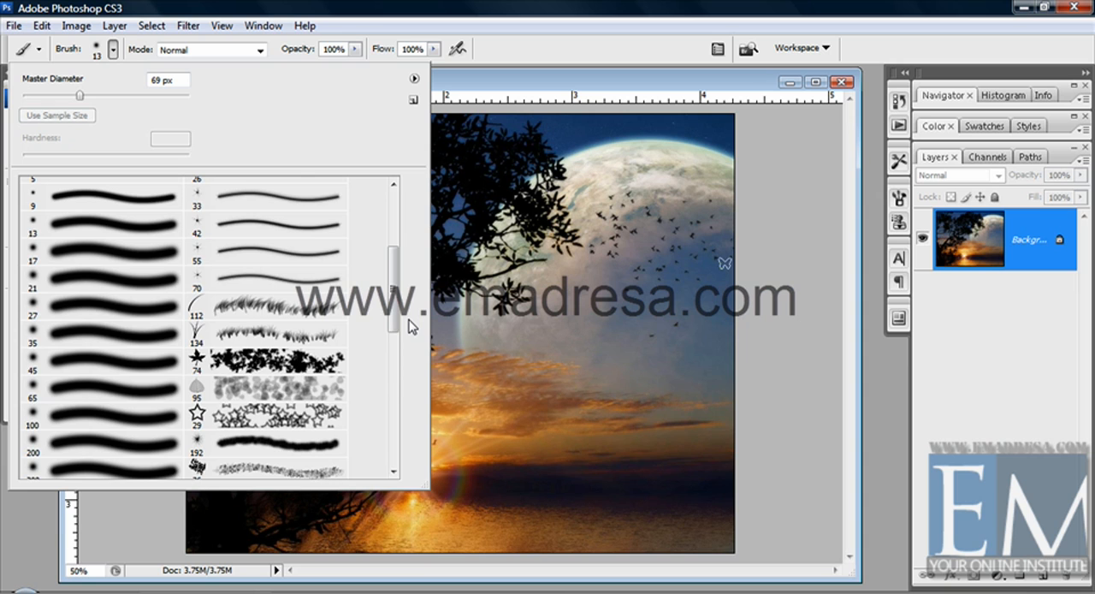
Pick the loaded 564 px scattered-bubble brush, paint a stroke across the photo, and undo it
left_click_drag(392, 303, 391, 373)
scroll(359, 447, "down", 3)
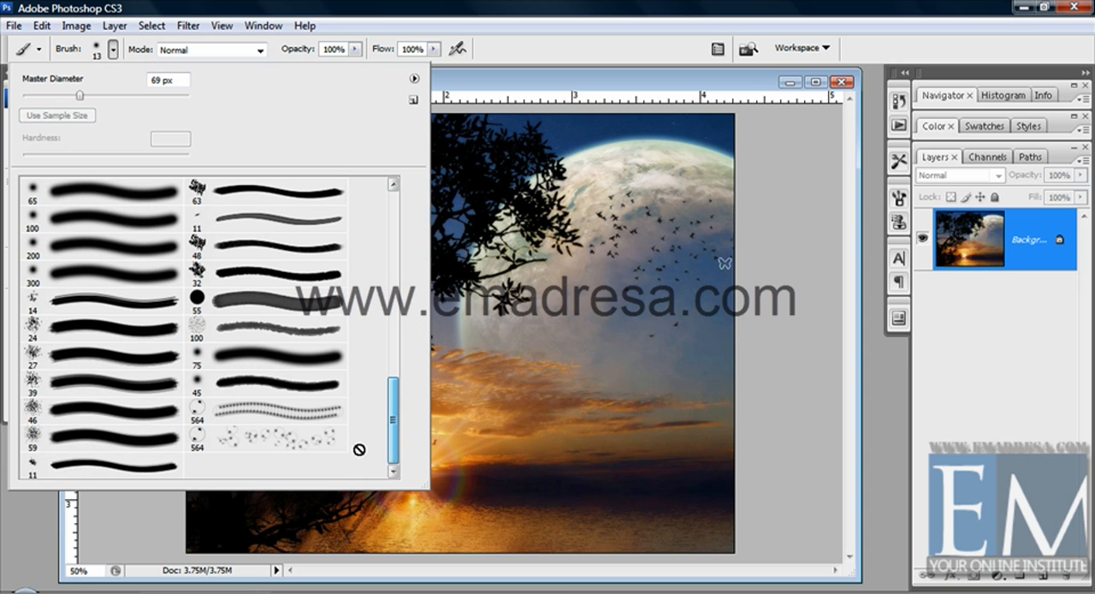
left_click(342, 438)
mouse_move(632, 367)
left_mouse_down()
mouse_move(564, 404)
mouse_move(412, 331)
left_mouse_up()
key("ctrl+z")
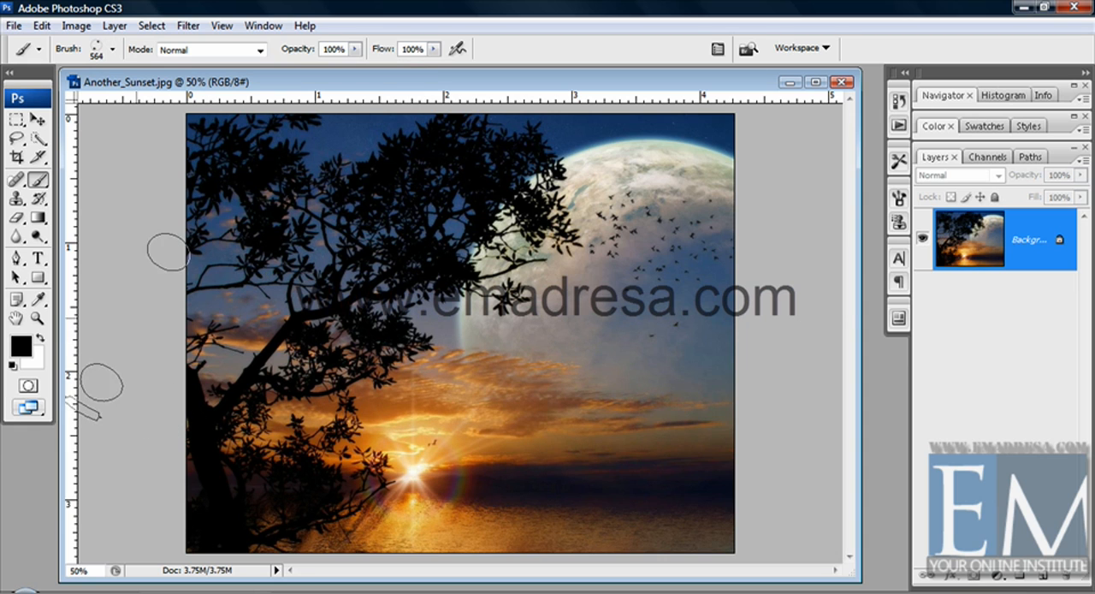
Set the foreground color to white (ffffff)
left_click(20, 345)
left_click(509, 208)
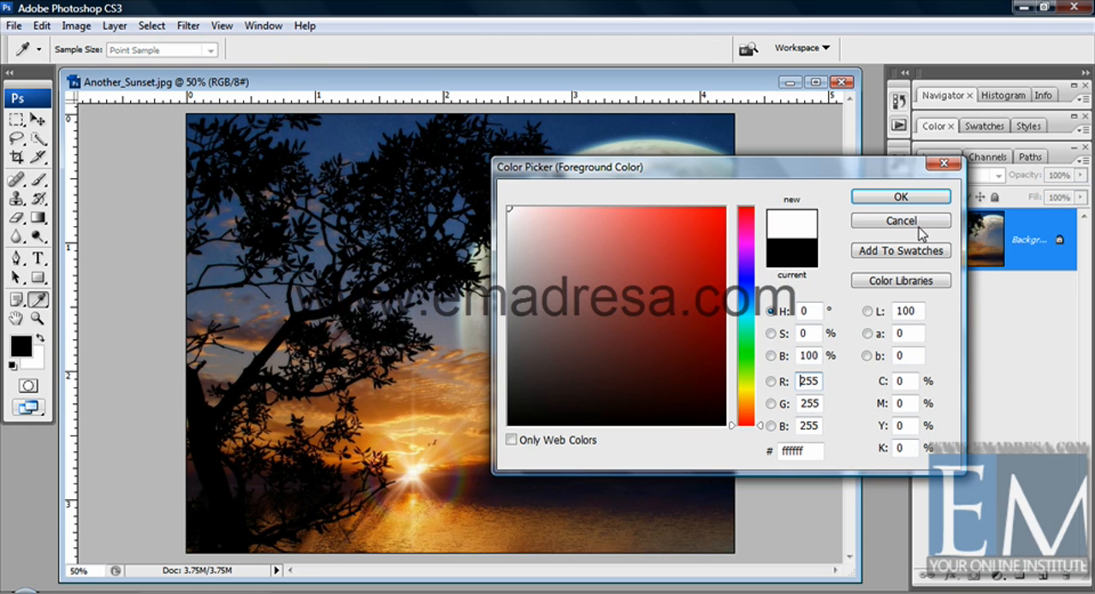
left_click(901, 197)
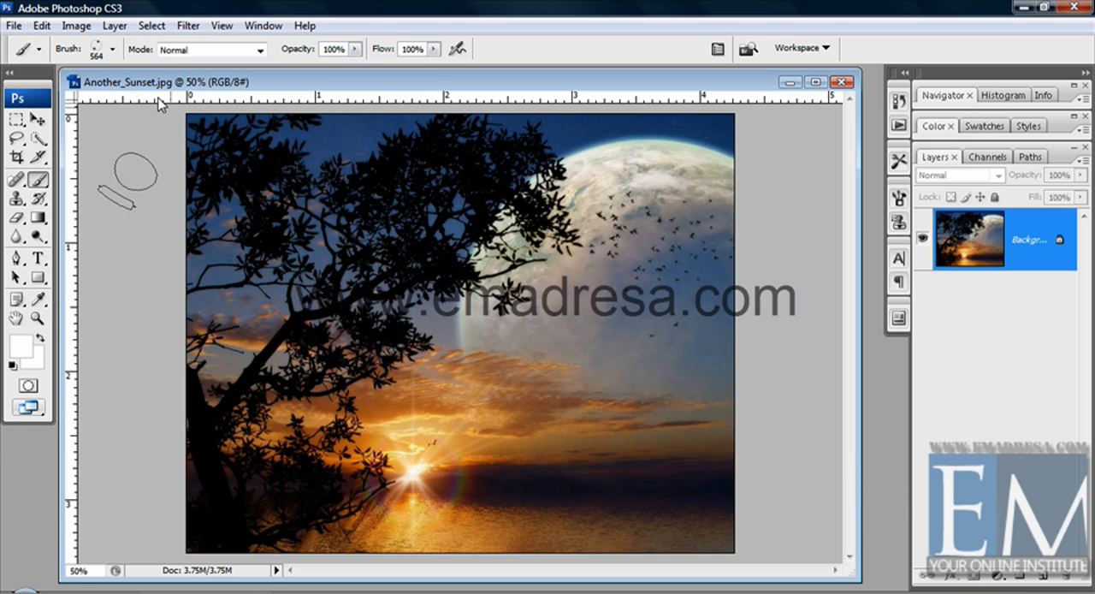
Set the bubble brush's diameter to 56 px, paint white bubble trails over the moon and water, and undo them
left_click(112, 49)
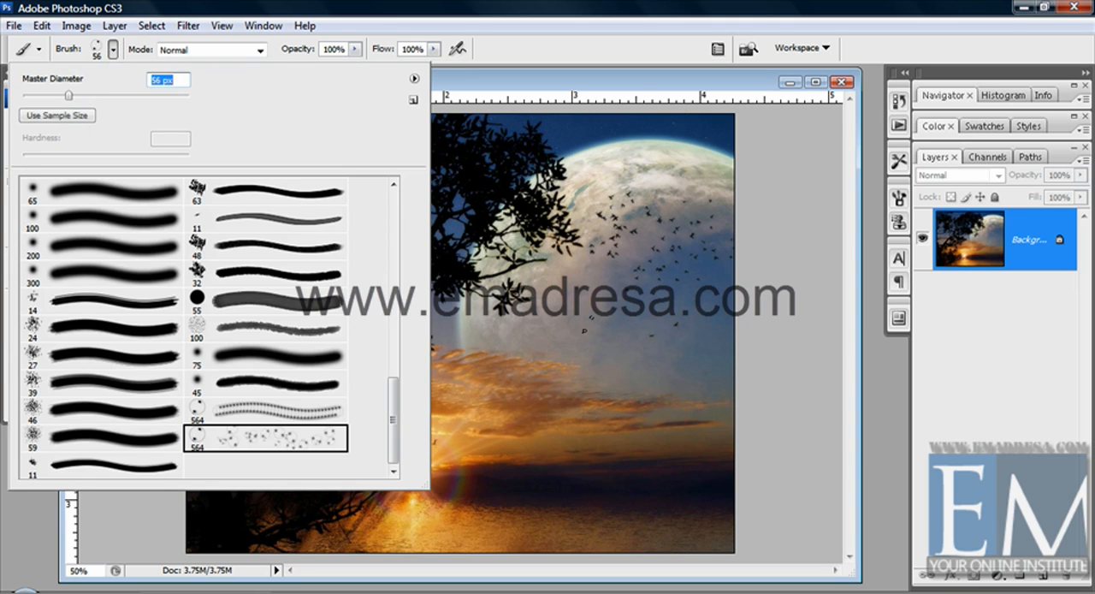
mouse_move(610, 375)
left_mouse_down()
mouse_move(654, 477)
mouse_move(664, 383)
mouse_move(624, 250)
mouse_move(613, 286)
mouse_move(638, 275)
left_mouse_up()
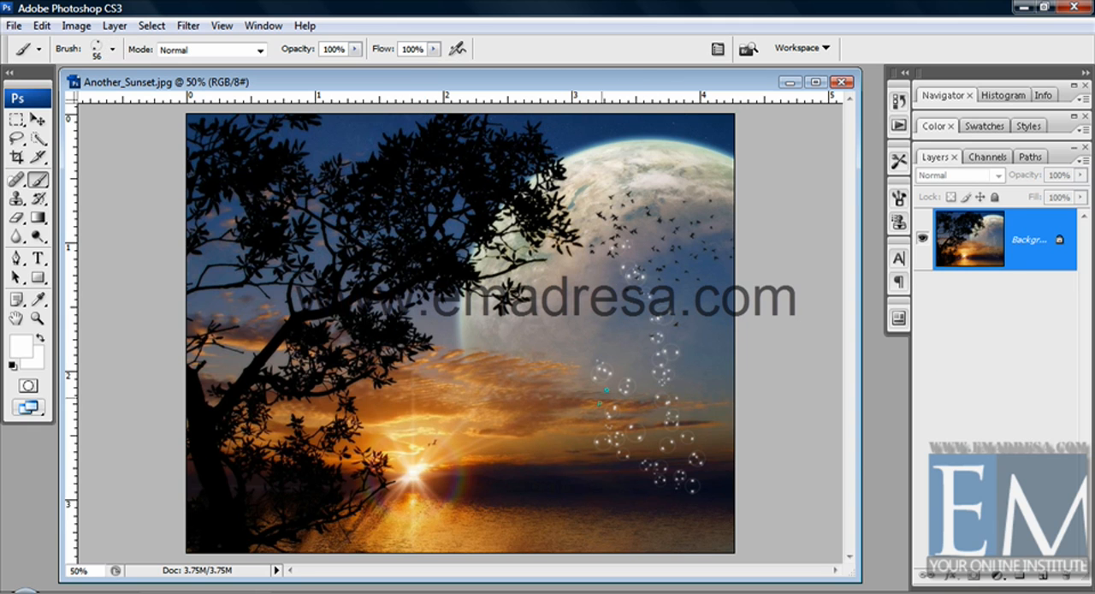
mouse_move(599, 547)
left_mouse_down()
mouse_move(571, 506)
mouse_move(565, 334)
left_mouse_up()
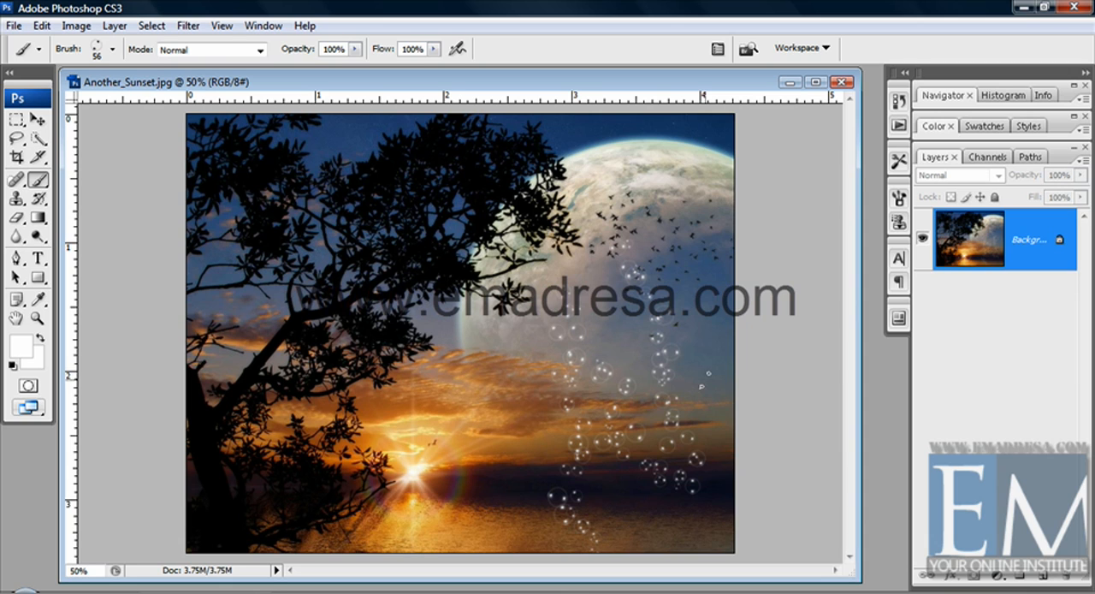
key("ctrl+z")
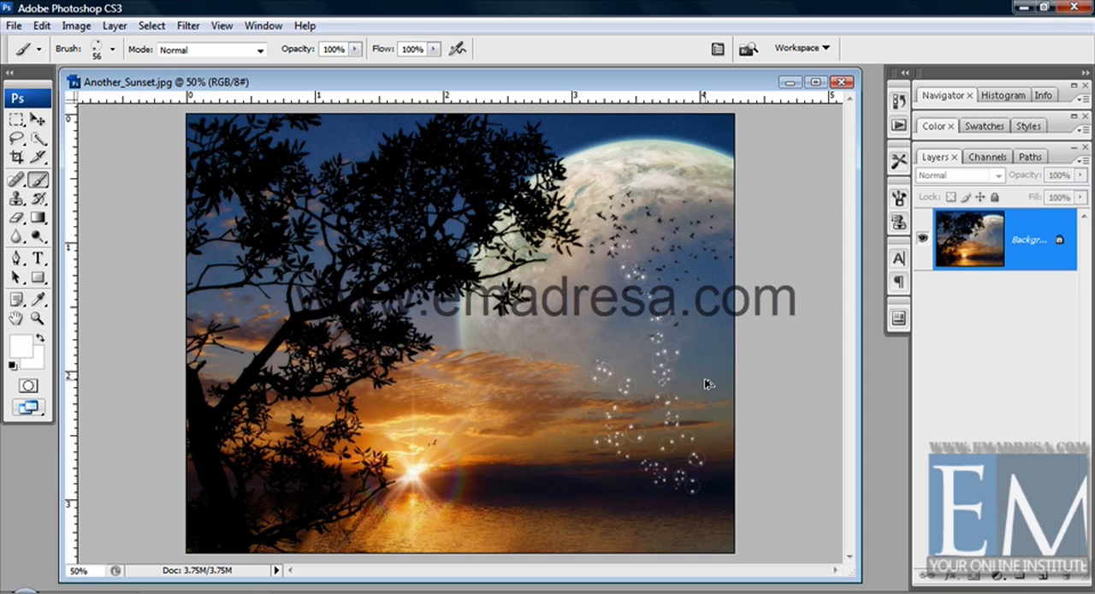
Reselect the scattered-bubble preset at its original 564 px size
left_click(112, 49)
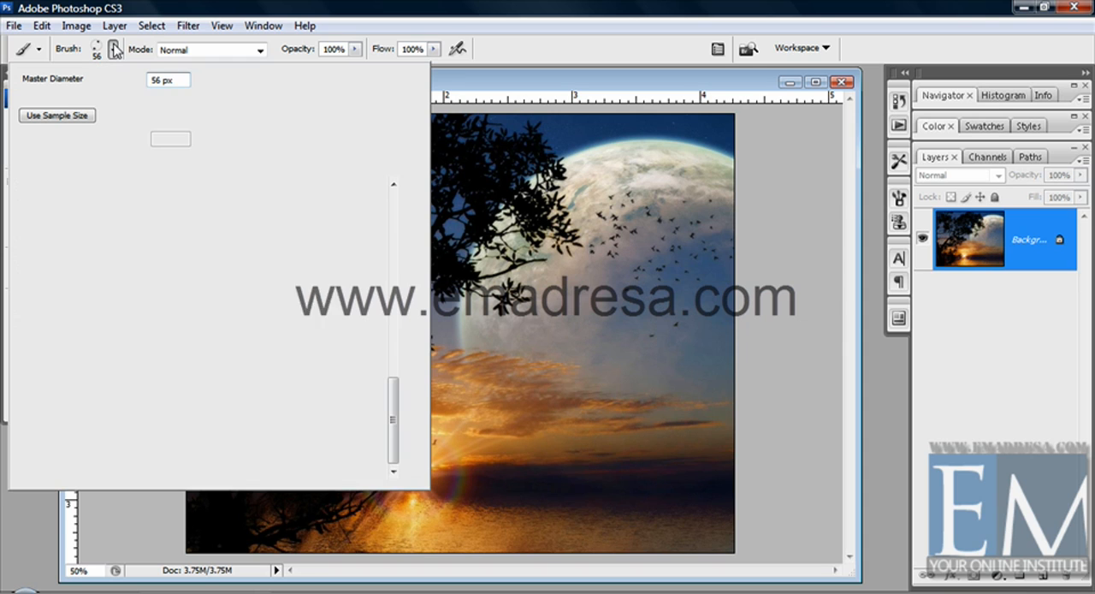
left_click(414, 78)
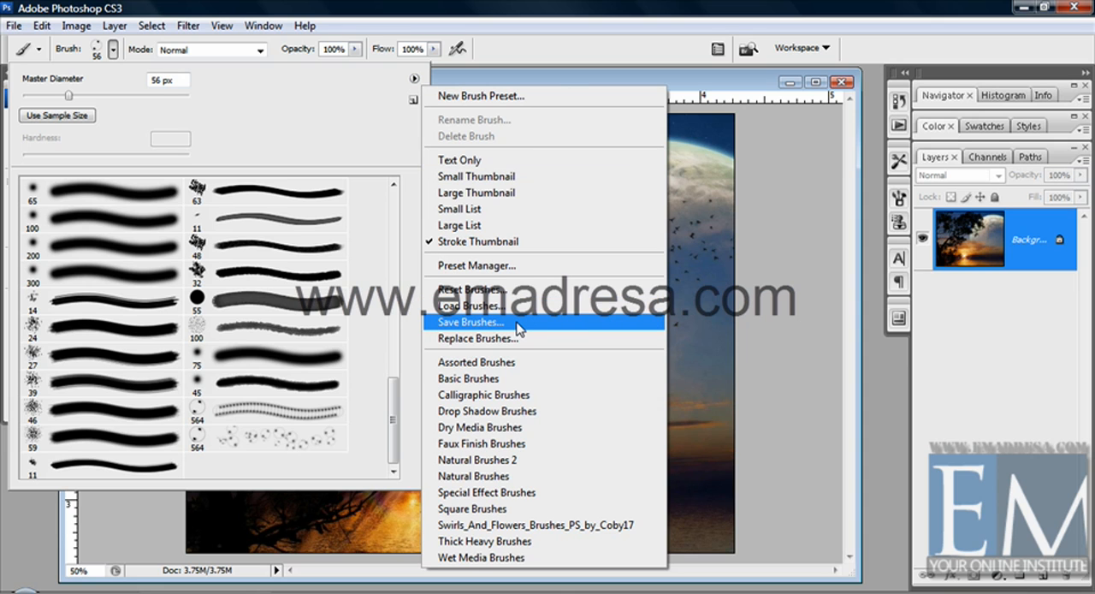
left_click(292, 441)
left_click(292, 441)
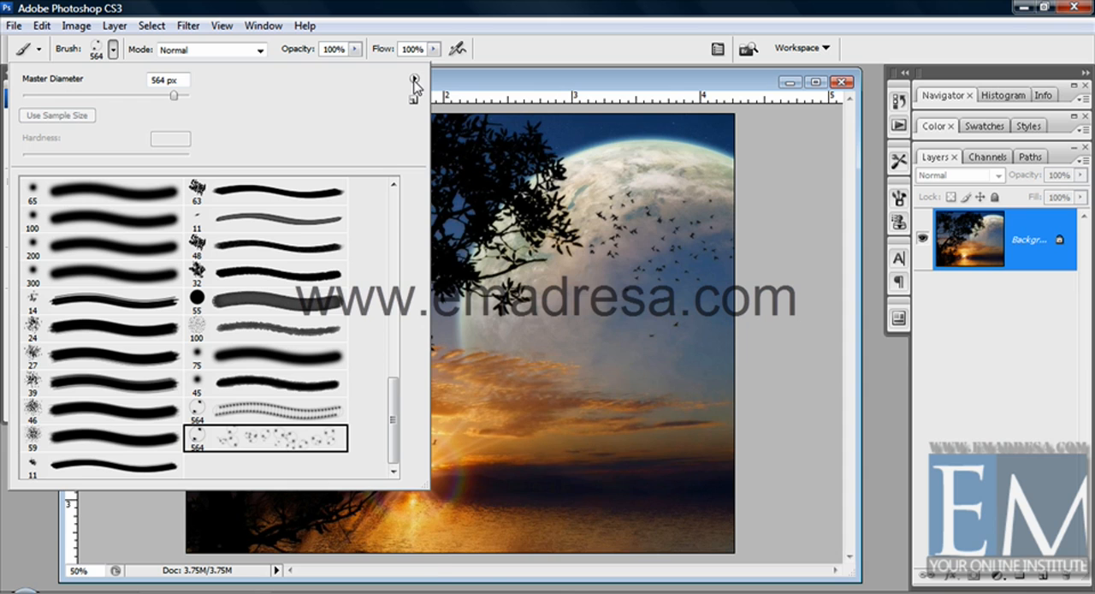
Open the Save Brushes dialog for the current brush set in the Soop Bubble folder and cancel it
left_click(414, 78)
left_click(512, 327)
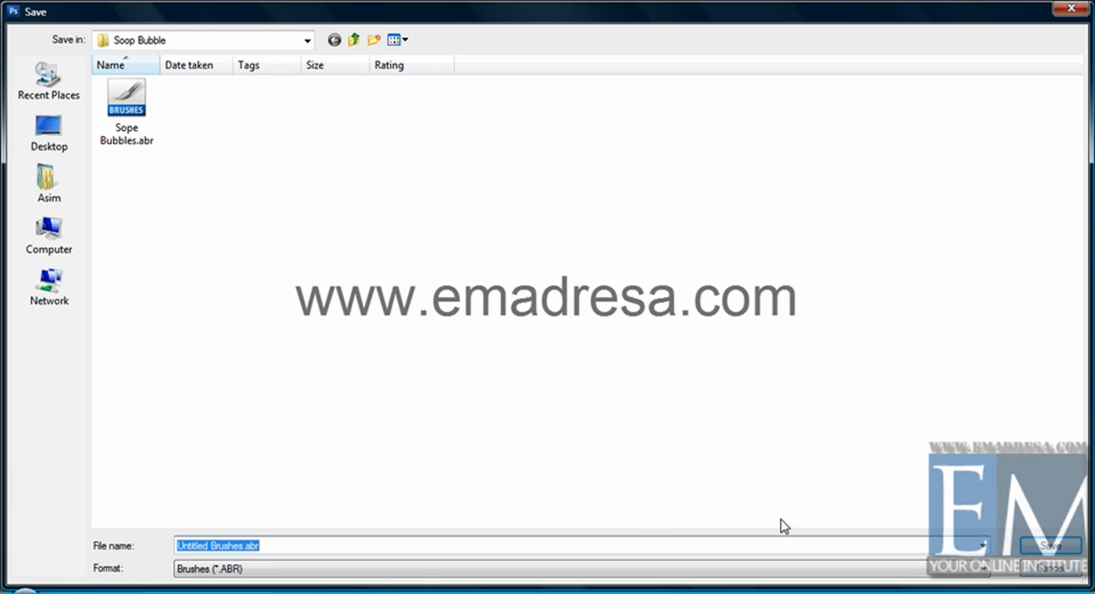
left_click(1035, 556)
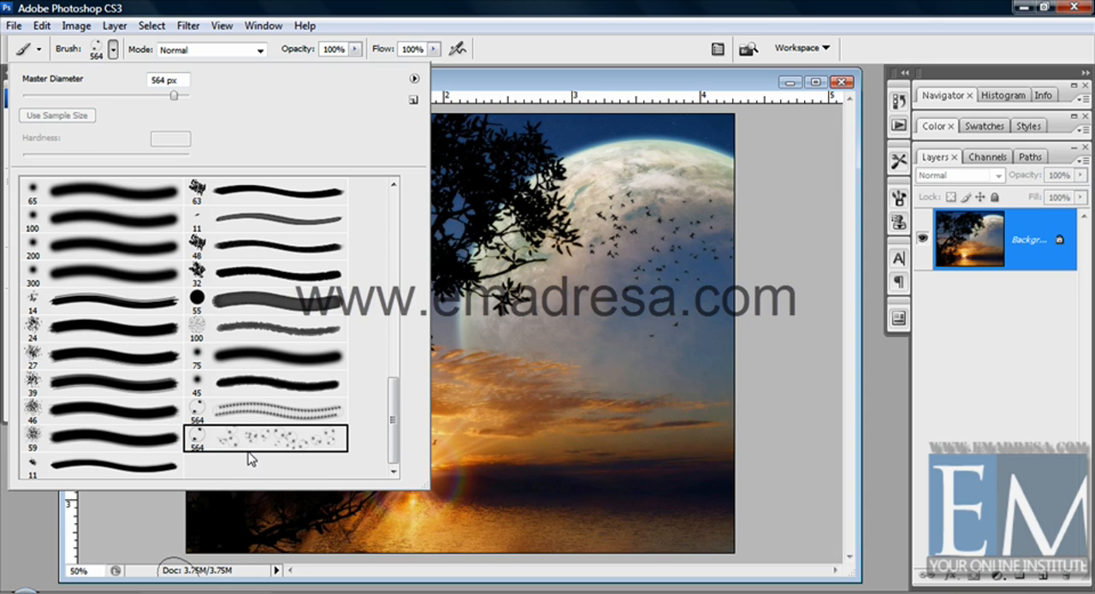
Replace the current brush set with Sope Bubbles.abr from the Soop Bubble folder and look through the preset list
left_click(414, 78)
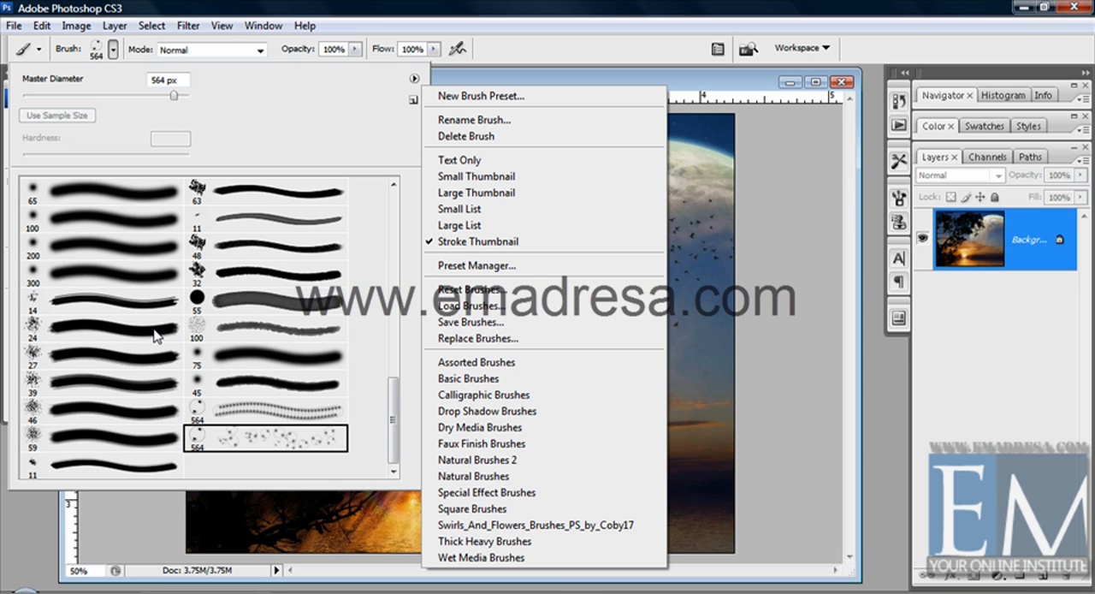
left_click(261, 269)
mouse_move(393, 412)
left_mouse_down()
mouse_move(392, 435)
mouse_move(394, 214)
left_mouse_up()
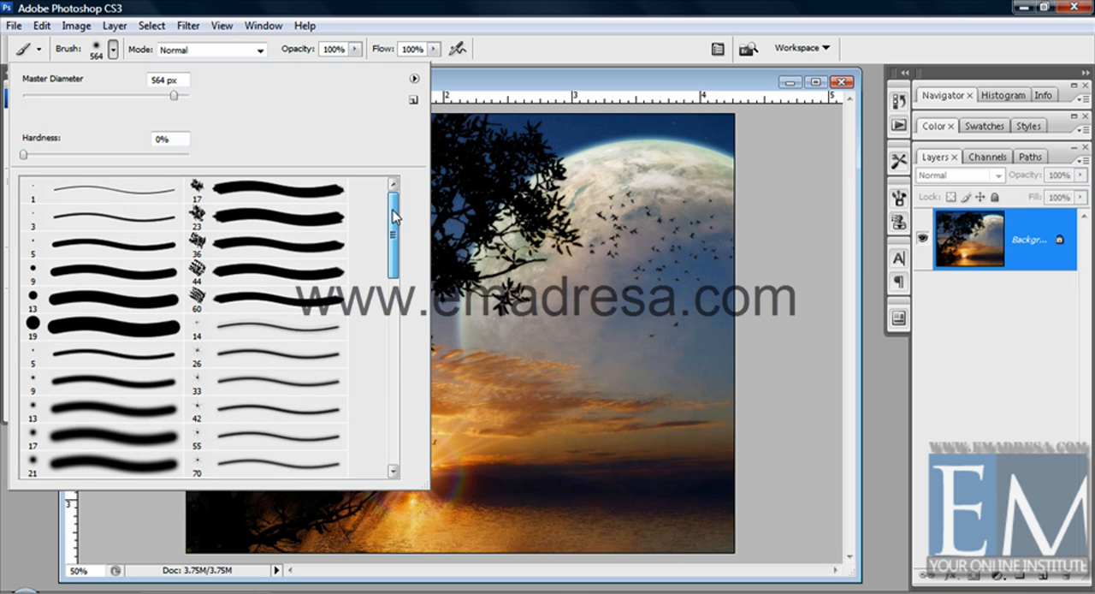
left_click(414, 82)
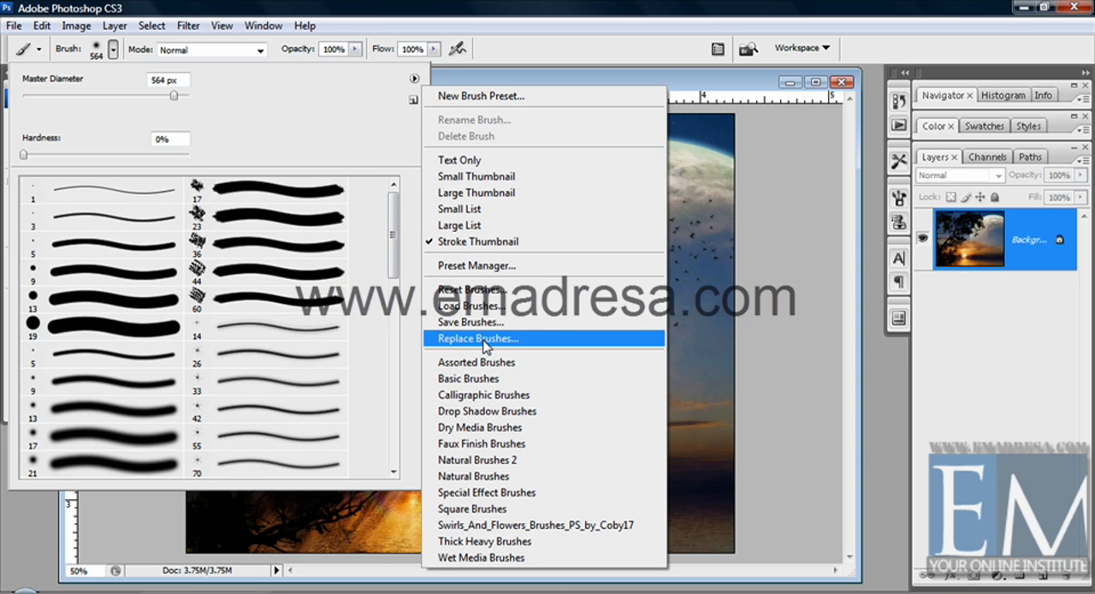
left_click(484, 345)
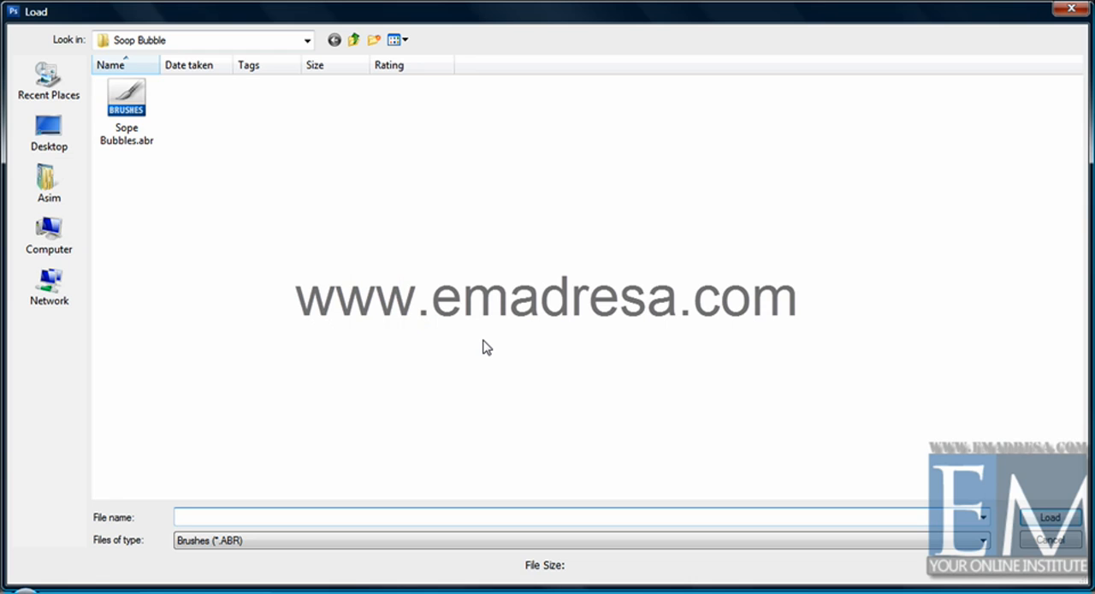
left_click(130, 98)
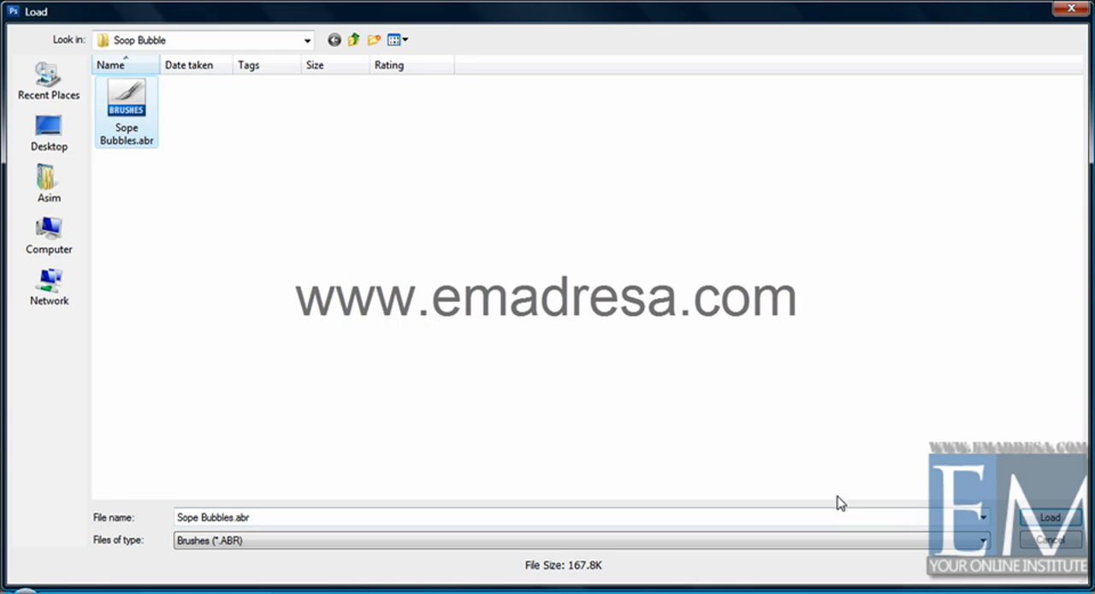
left_click(1045, 518)
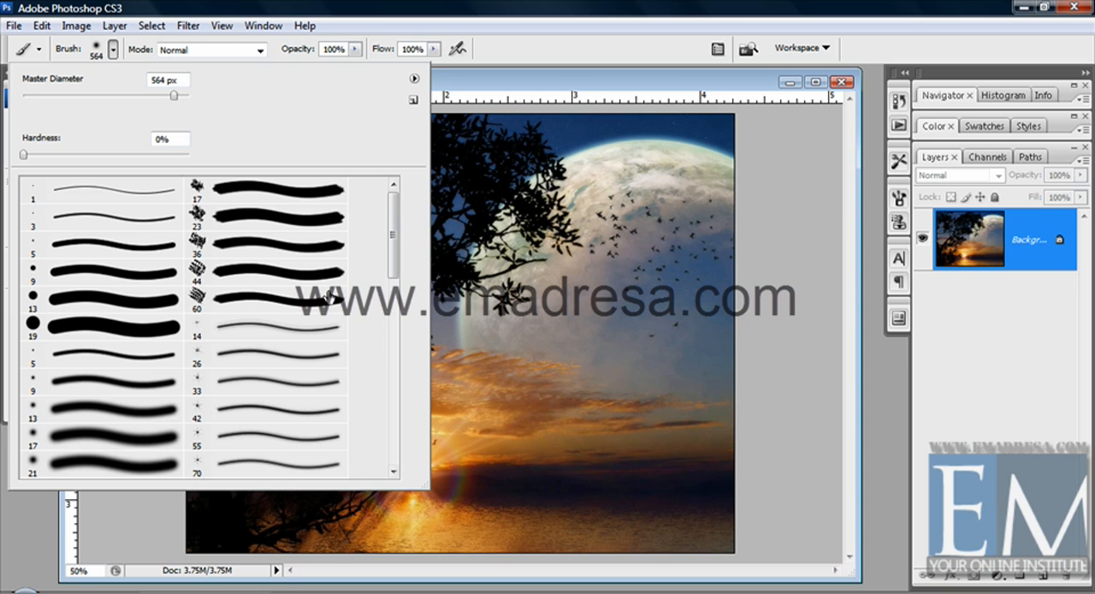
left_click_drag(391, 231, 377, 432)
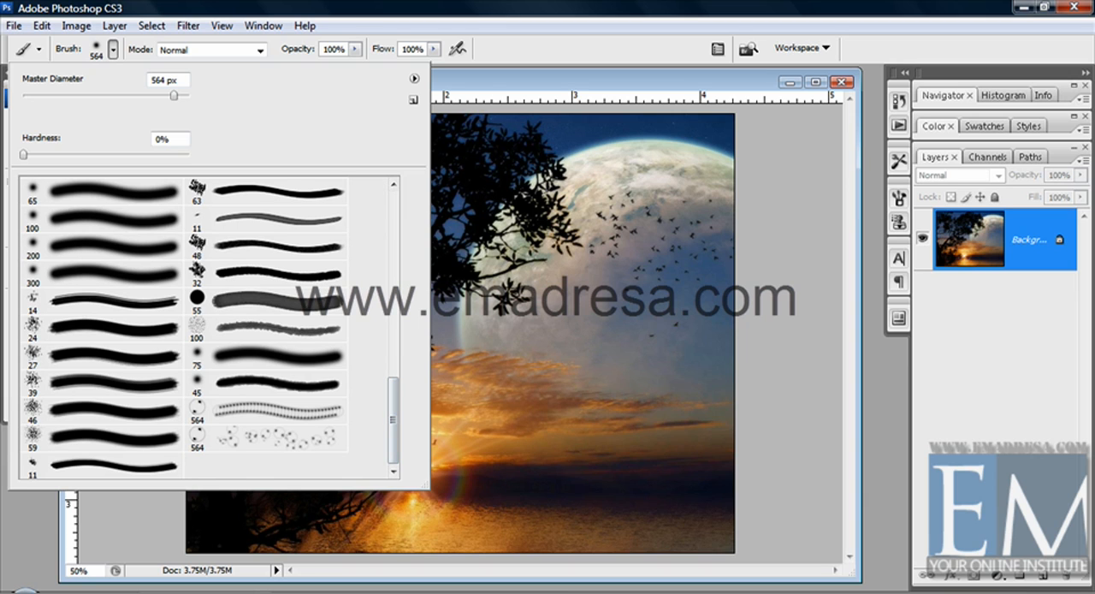
Set the 564 px soft round brush's hardness to 18%
left_click(414, 79)
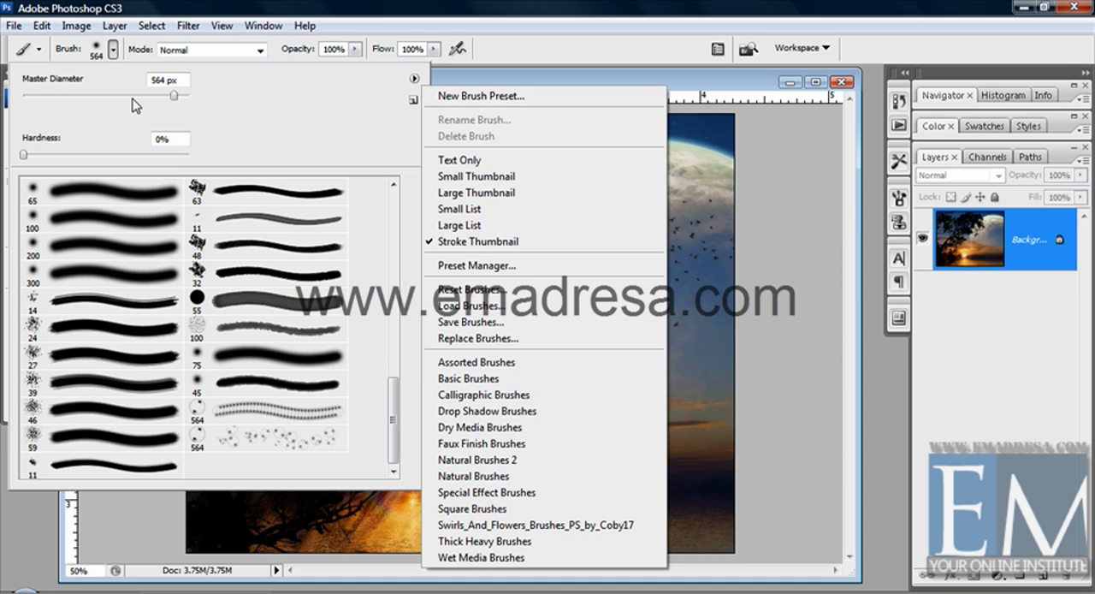
left_click(32, 156)
left_click(52, 155)
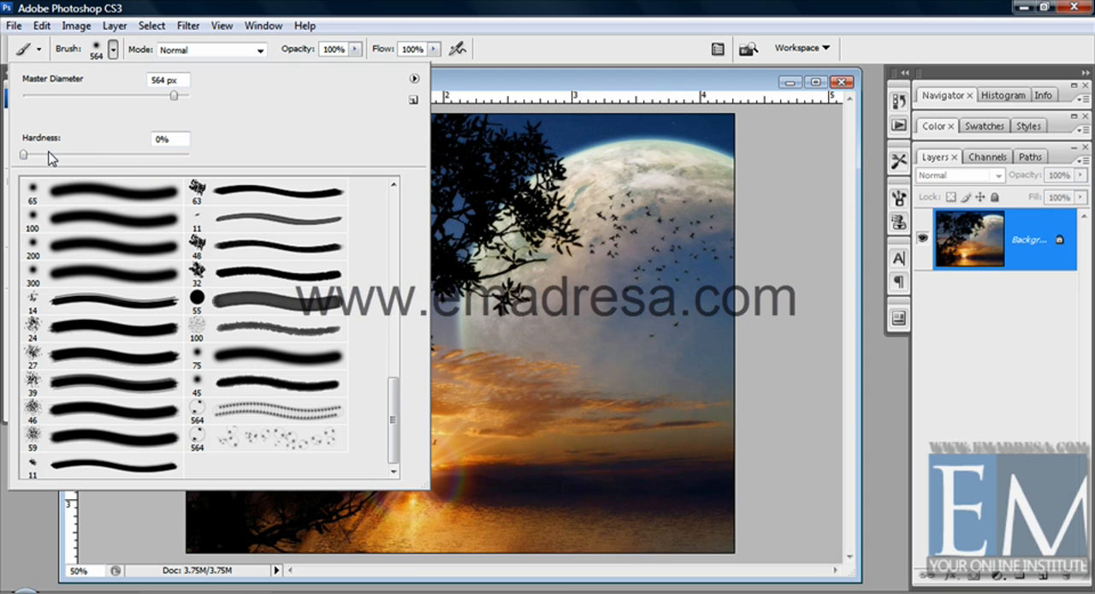
Replace the current brushes with the Swirls_And_Flowers_Brushes_PS_by_Coby17 set
left_click(414, 80)
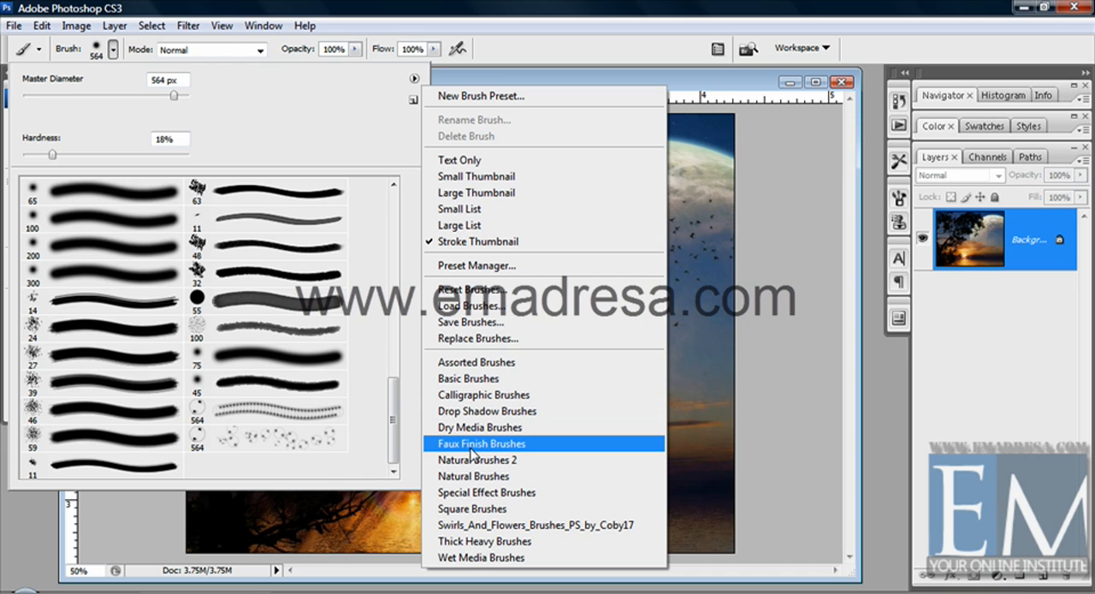
left_click(475, 525)
left_click(496, 445)
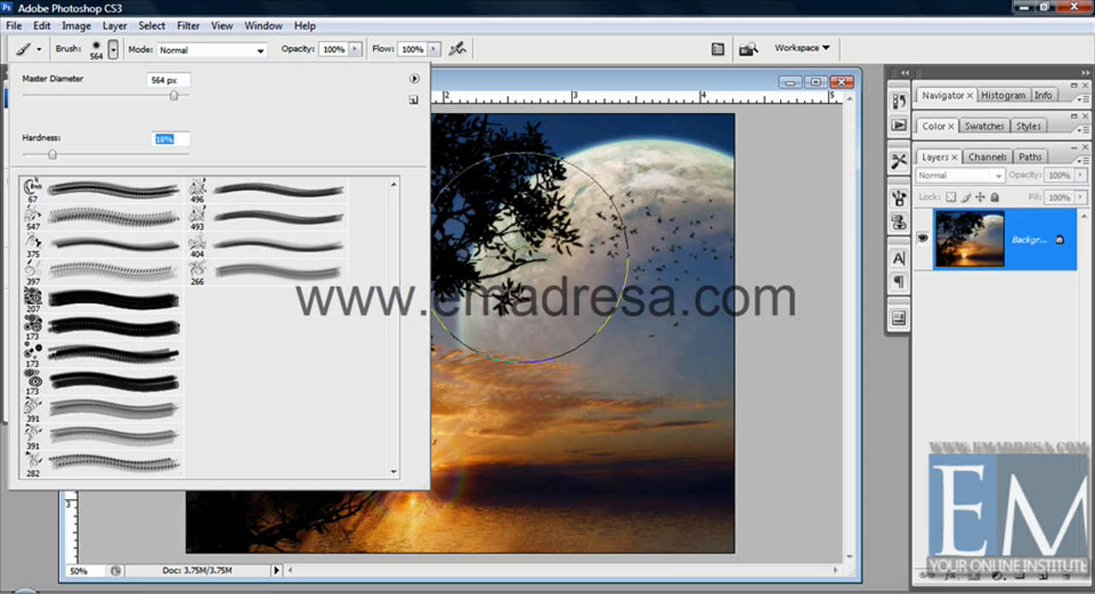
Stamp the 375 px swirl-and-flower brush once in white below the moon, and undo it
left_click(86, 245)
left_click(652, 358)
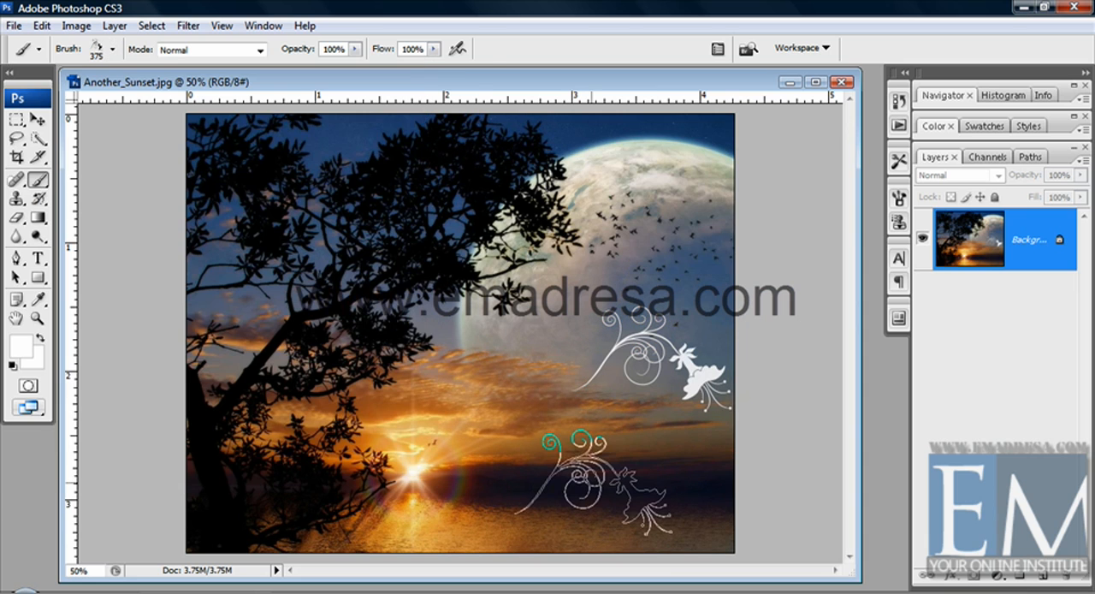
key("ctrl+z")
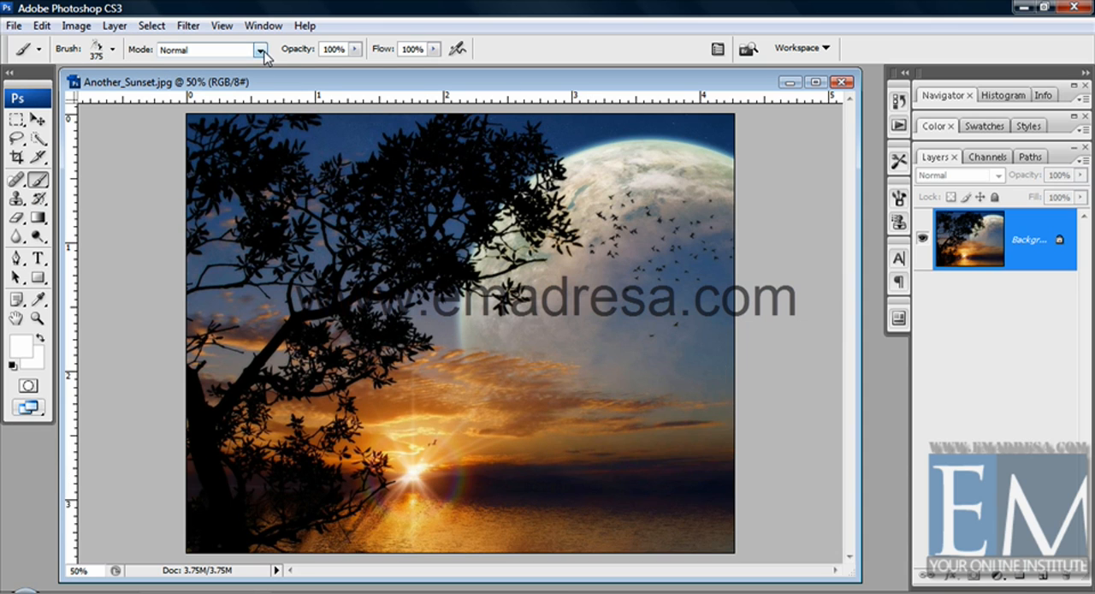
Reset the brush set to the default brushes and choose the soft round 300 px preset
left_click(112, 49)
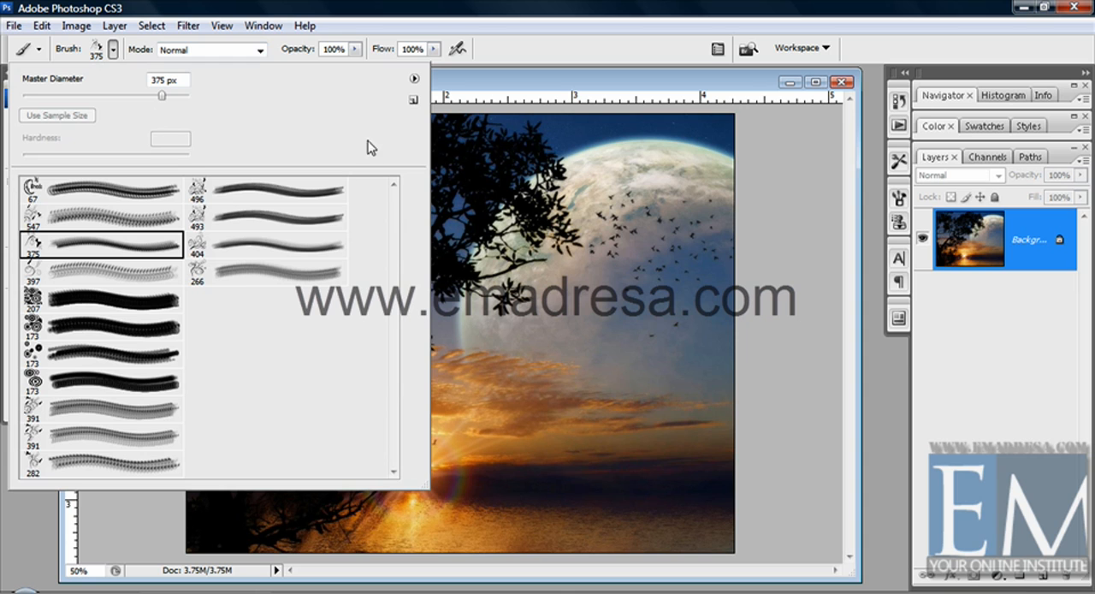
left_click(415, 82)
left_click(487, 280)
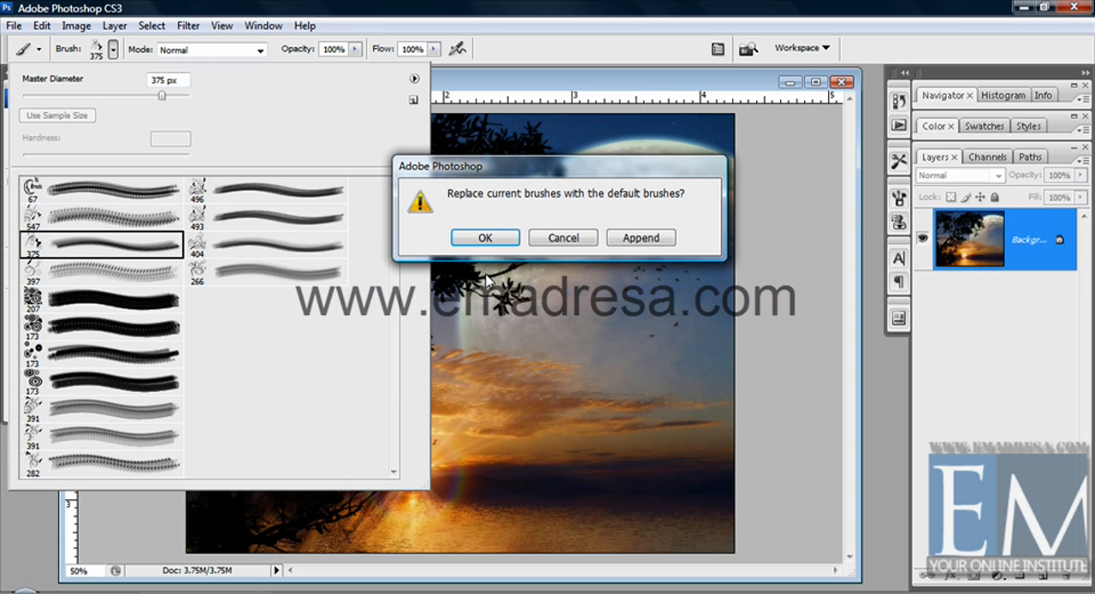
left_click(500, 235)
left_click_drag(395, 238, 384, 367)
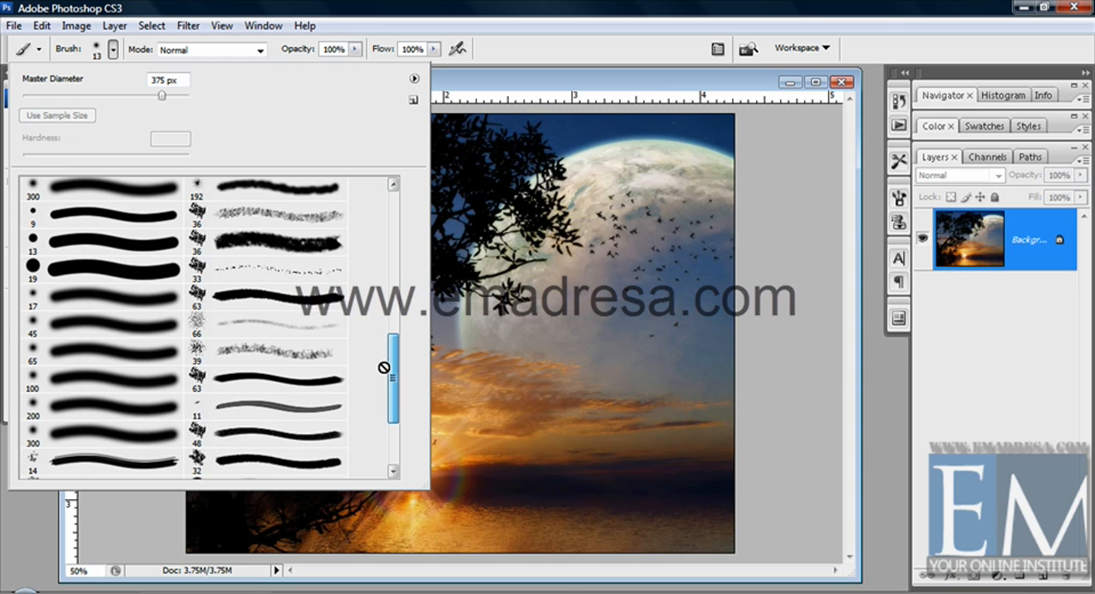
left_click(94, 192)
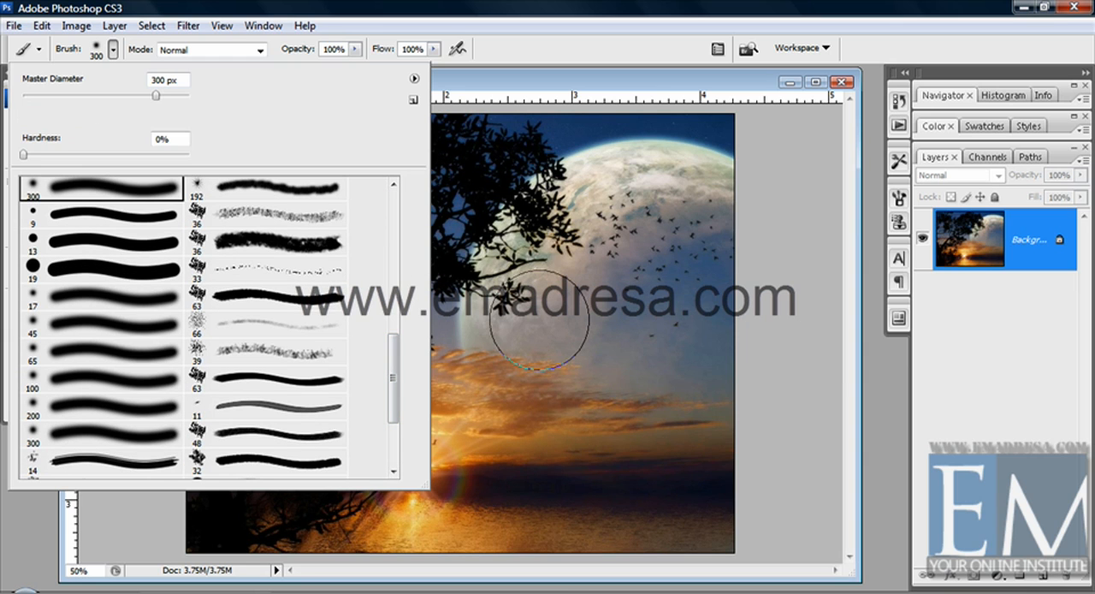
left_click(470, 80)
Set the brush's blending mode to Overlay, paint white over the moon, and undo the strokes
left_click(260, 51)
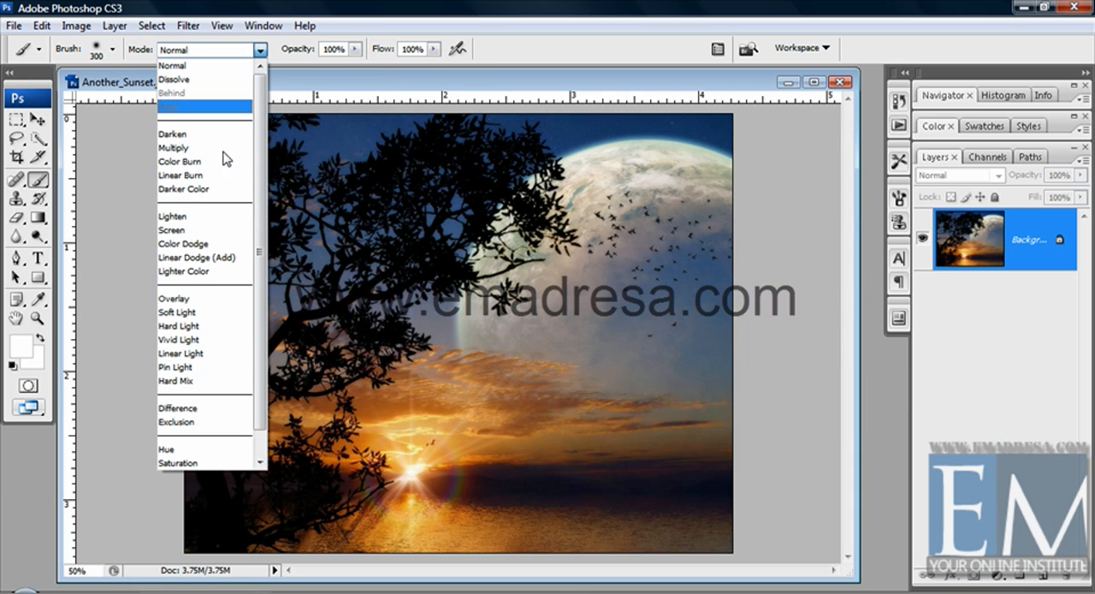
left_click(214, 299)
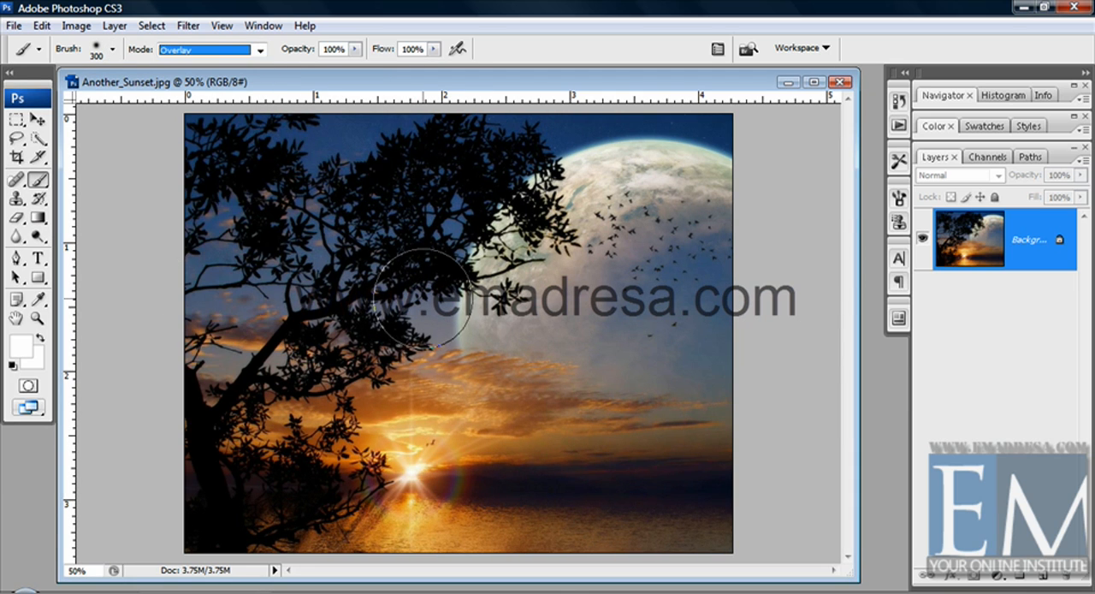
mouse_move(473, 321)
left_mouse_down()
mouse_move(723, 334)
mouse_move(707, 318)
mouse_move(686, 221)
mouse_move(698, 280)
mouse_move(699, 208)
mouse_move(530, 231)
left_mouse_up()
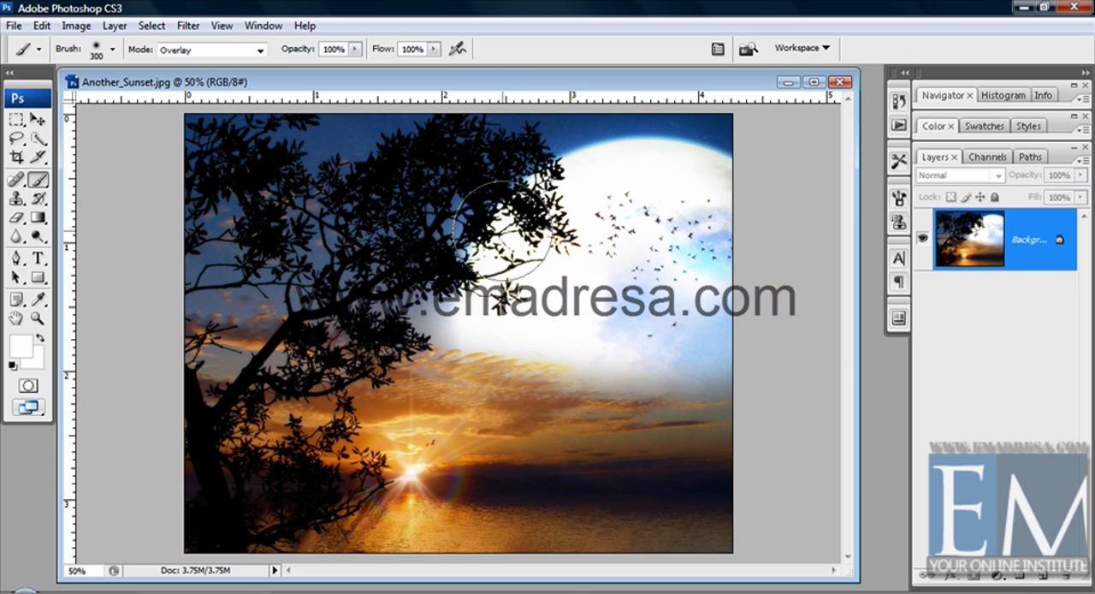
key("ctrl+z")
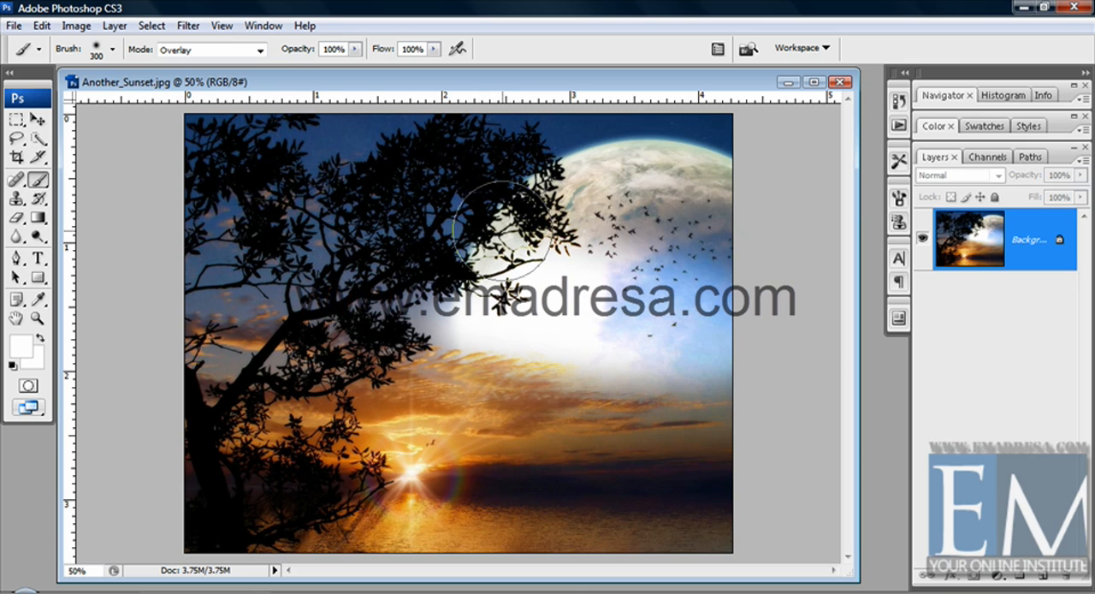
key("ctrl+z")
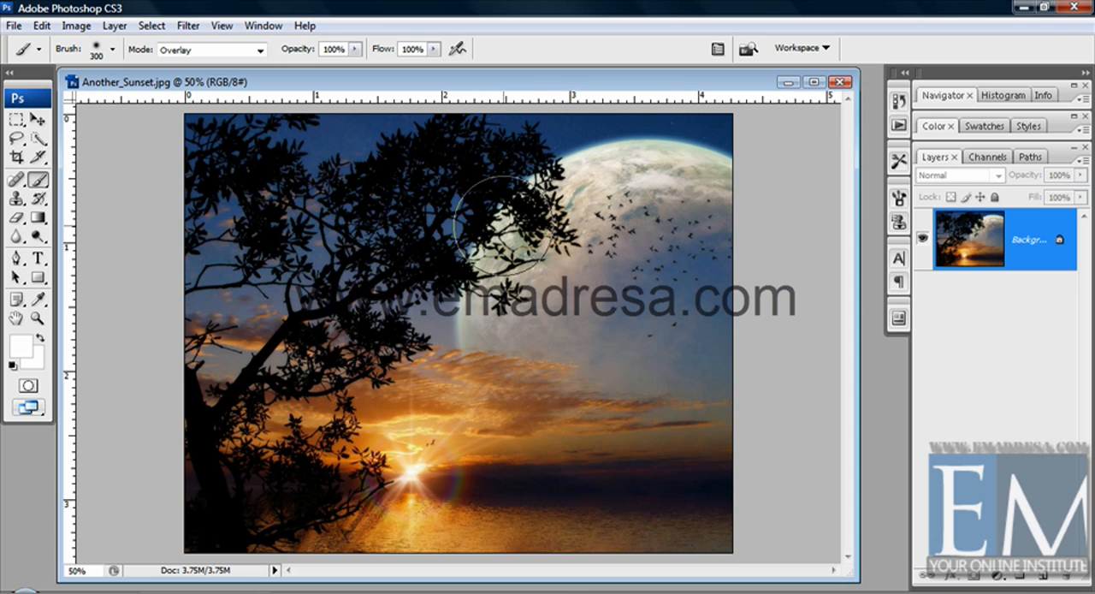
Restore the default black and white colors, paint black over the moon in Overlay mode, and undo it
key("d")
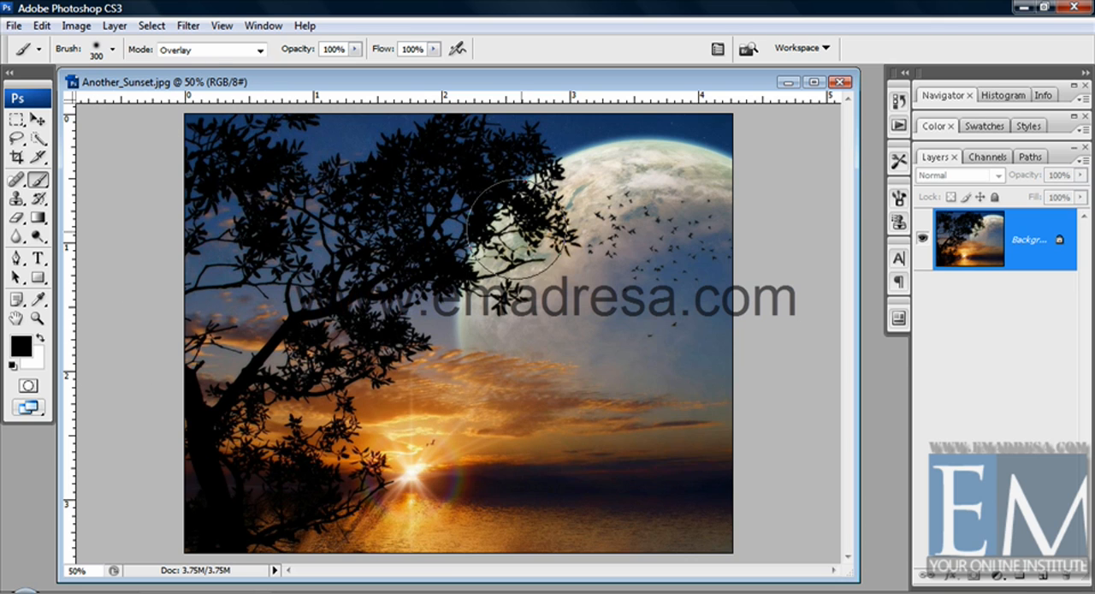
mouse_move(515, 227)
left_mouse_down()
mouse_move(513, 310)
mouse_move(499, 328)
mouse_move(510, 275)
mouse_move(571, 208)
mouse_move(608, 190)
mouse_move(648, 190)
mouse_move(706, 234)
mouse_move(645, 197)
mouse_move(682, 291)
mouse_move(720, 321)
mouse_move(654, 337)
mouse_move(692, 367)
left_mouse_up()
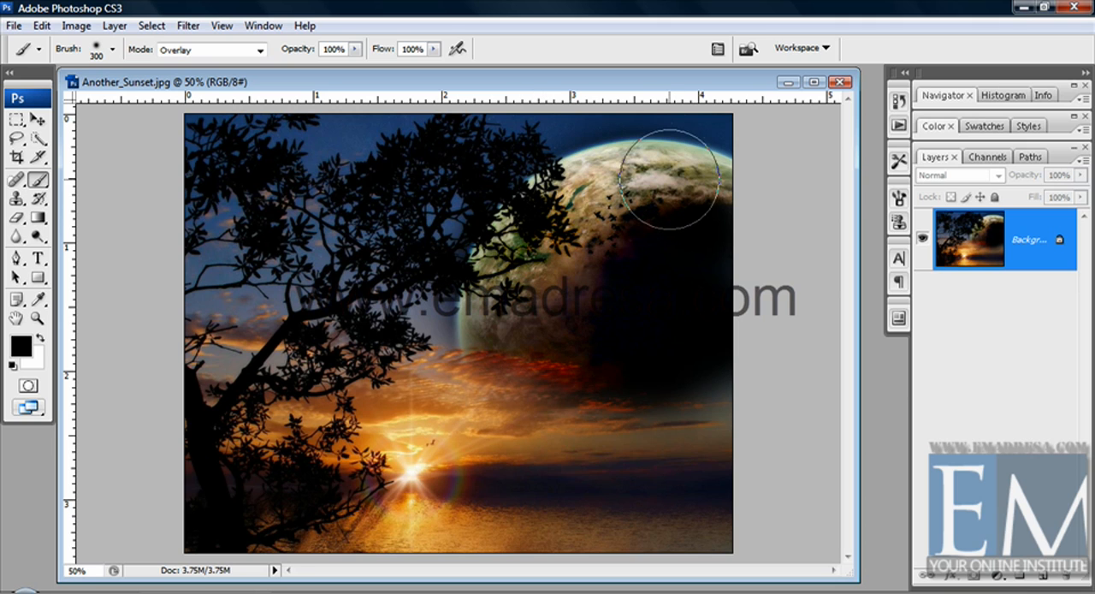
key("ctrl+z")
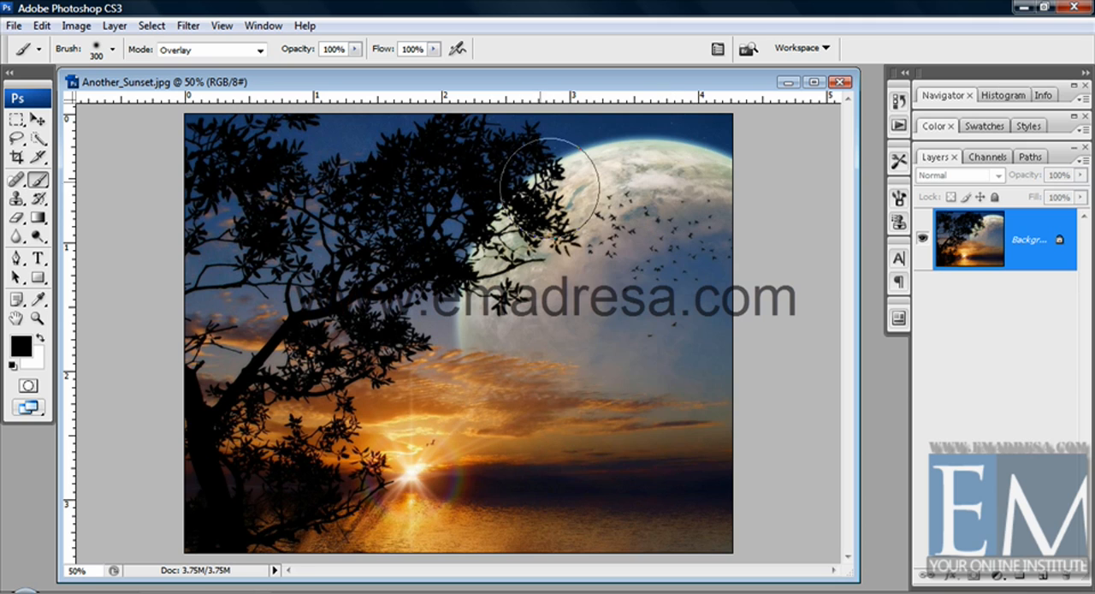
Switch the brush's blending mode to Saturation, paint over the moon, sun and water, and undo it
left_click(260, 51)
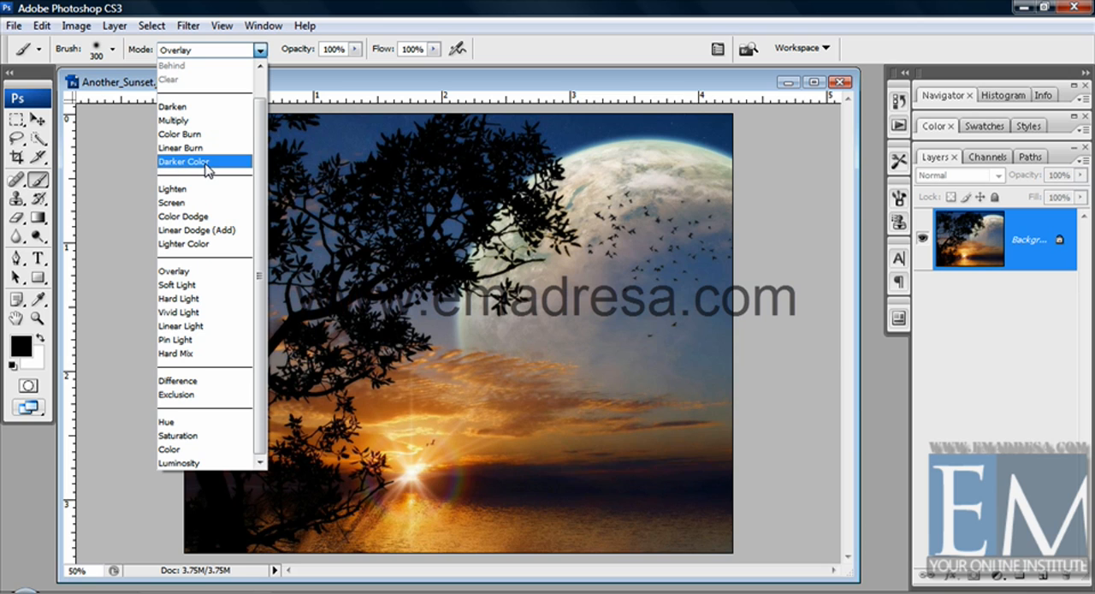
left_click(181, 436)
mouse_move(547, 315)
left_mouse_down()
mouse_move(494, 308)
mouse_move(528, 239)
mouse_move(516, 310)
mouse_move(561, 241)
mouse_move(677, 194)
mouse_move(628, 205)
mouse_move(698, 200)
mouse_move(720, 229)
mouse_move(574, 311)
mouse_move(664, 335)
mouse_move(457, 468)
mouse_move(373, 468)
mouse_move(564, 466)
mouse_move(400, 501)
mouse_move(545, 532)
mouse_move(717, 522)
mouse_move(621, 513)
mouse_move(478, 453)
mouse_move(734, 453)
mouse_move(604, 454)
left_mouse_up()
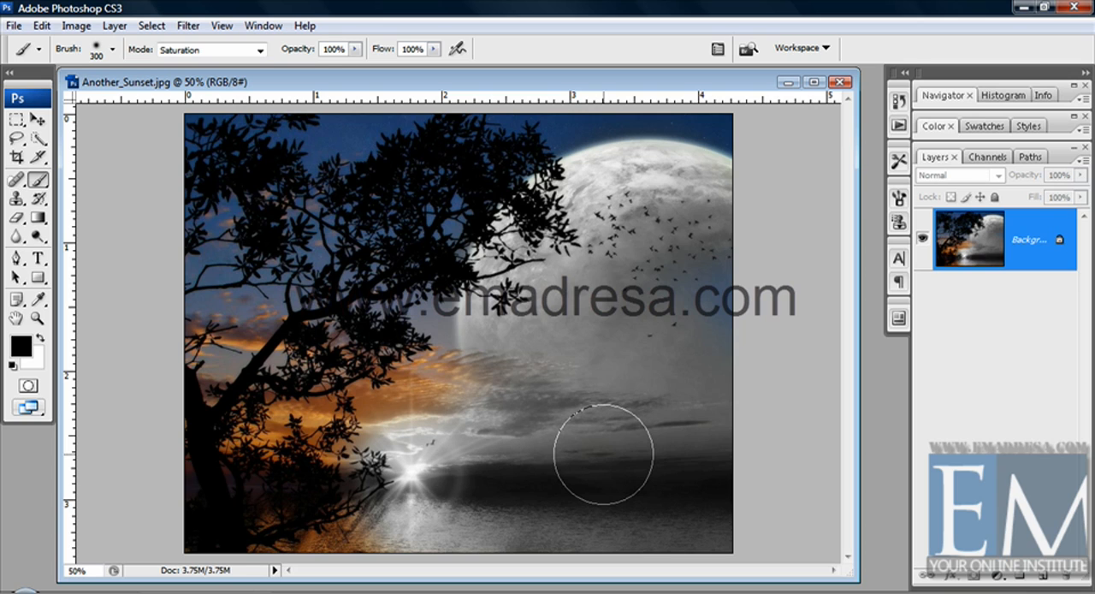
key("ctrl+z")
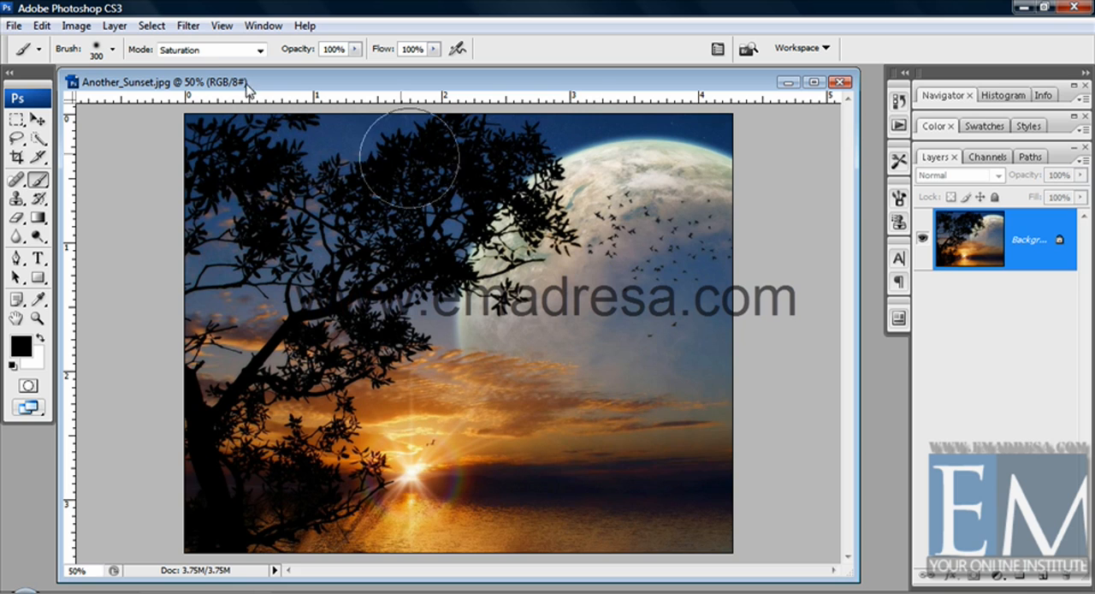
Return the brush's blending mode to Normal, paint a black vertical stroke from the moon to the water, and undo it
left_click(219, 52)
scroll(228, 79, "up", 2)
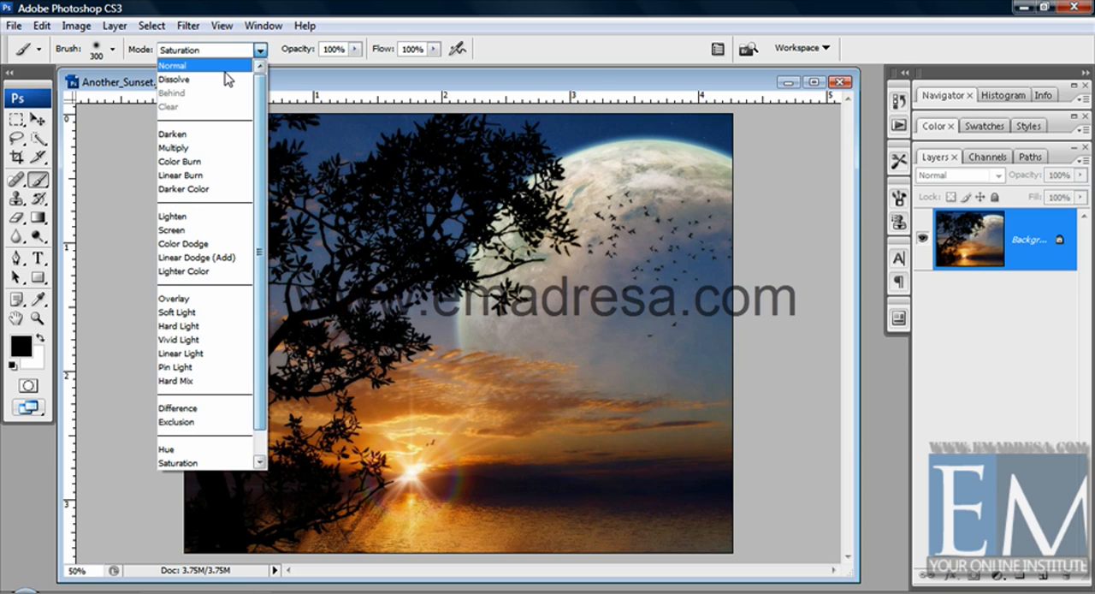
left_click(224, 66)
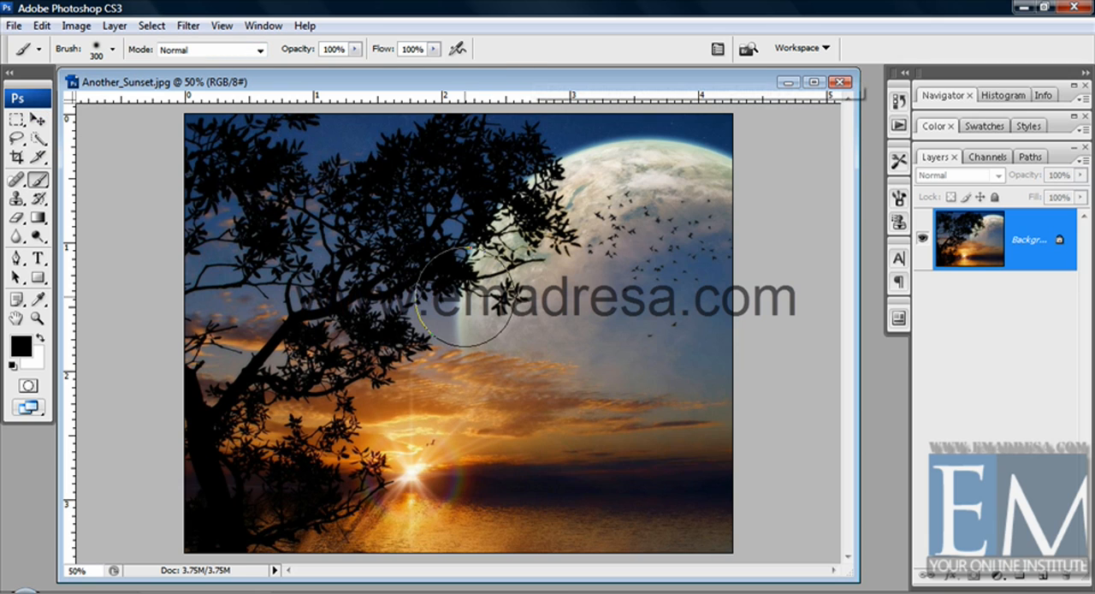
left_click_drag(569, 314, 543, 489)
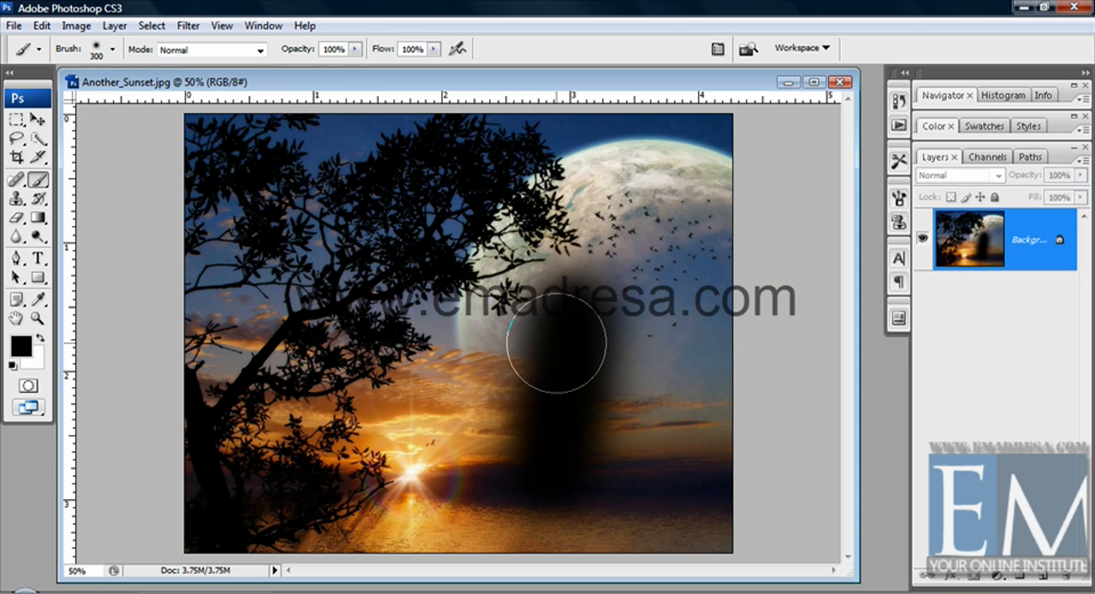
key("ctrl+z")
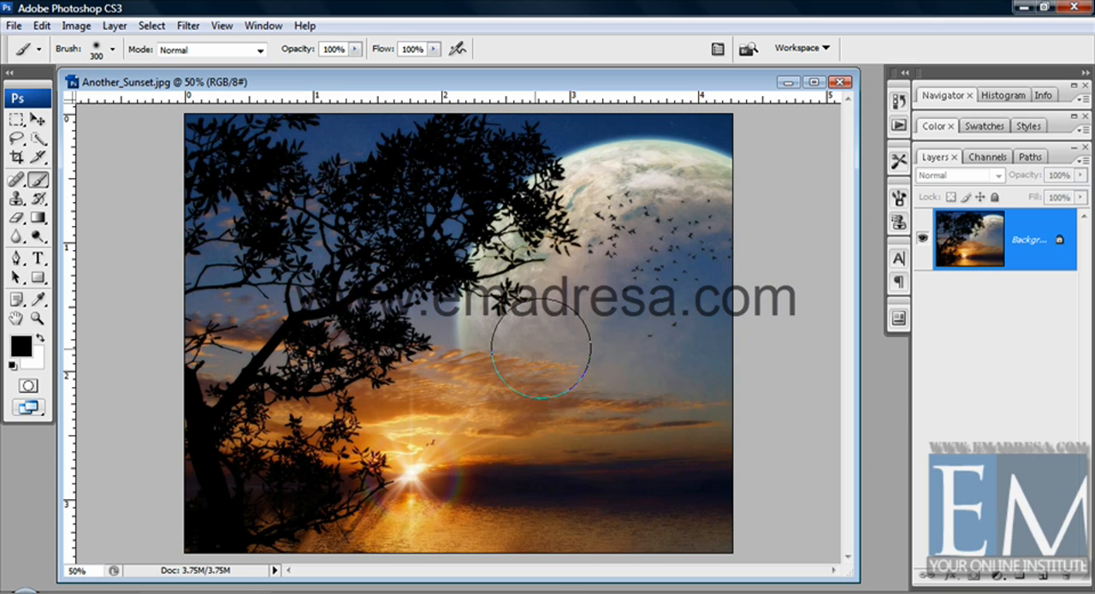
Set the brush opacity to 25% and paint overlapping black strokes across the moon
left_click(355, 50)
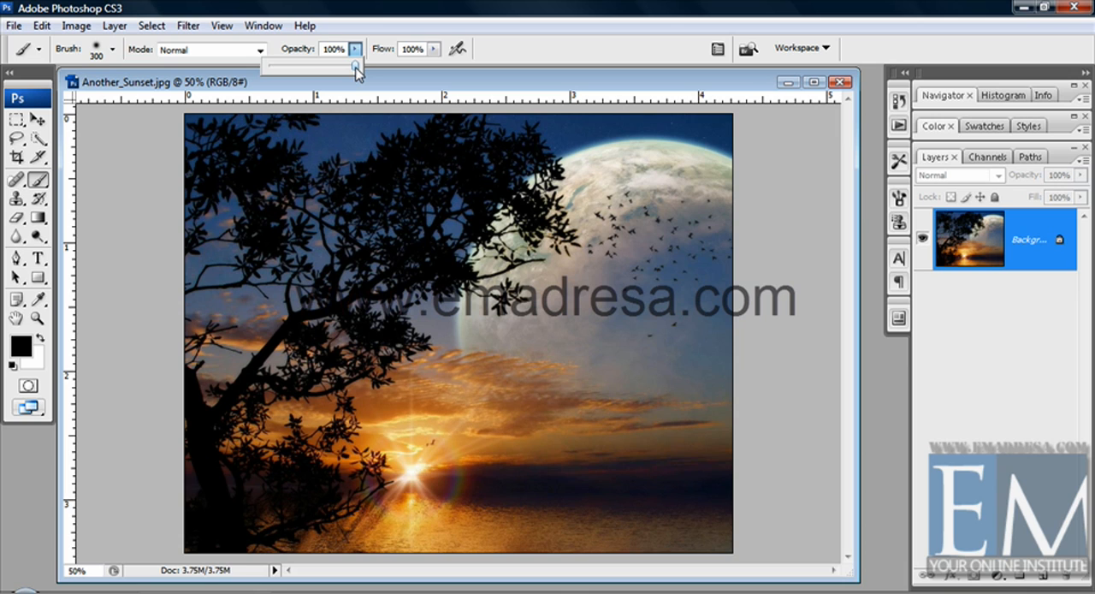
left_click_drag(347, 66, 291, 75)
mouse_move(679, 178)
left_mouse_down()
mouse_move(622, 212)
mouse_move(541, 300)
mouse_move(513, 356)
mouse_move(571, 236)
mouse_move(613, 200)
mouse_move(488, 342)
mouse_move(683, 232)
mouse_move(620, 367)
mouse_move(669, 218)
mouse_move(569, 301)
mouse_move(652, 200)
mouse_move(495, 351)
mouse_move(516, 284)
mouse_move(573, 205)
mouse_move(628, 164)
mouse_move(559, 205)
mouse_move(636, 180)
mouse_move(710, 195)
mouse_move(599, 224)
mouse_move(517, 335)
mouse_move(678, 198)
mouse_move(581, 223)
mouse_move(499, 364)
mouse_move(488, 360)
mouse_move(643, 192)
mouse_move(721, 219)
mouse_move(585, 193)
mouse_move(492, 380)
mouse_move(559, 247)
mouse_move(714, 196)
mouse_move(733, 202)
mouse_move(642, 189)
mouse_move(566, 249)
mouse_move(539, 337)
mouse_move(611, 215)
mouse_move(690, 204)
mouse_move(694, 190)
mouse_move(530, 221)
mouse_move(467, 311)
mouse_move(544, 209)
mouse_move(666, 216)
mouse_move(576, 212)
mouse_move(501, 350)
mouse_move(525, 318)
mouse_move(548, 217)
left_mouse_up()
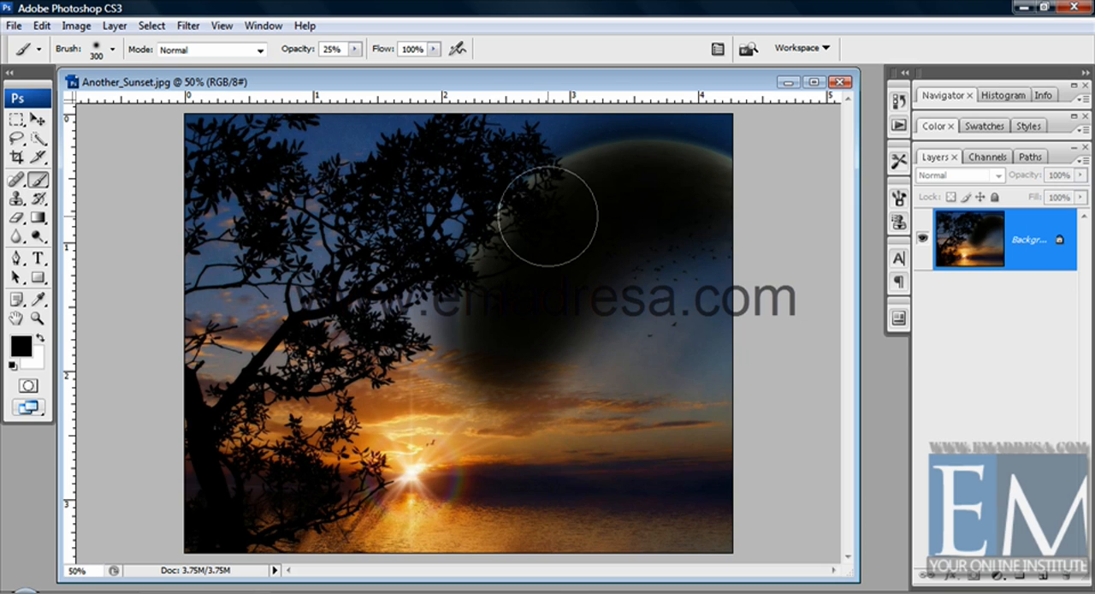
key("z")
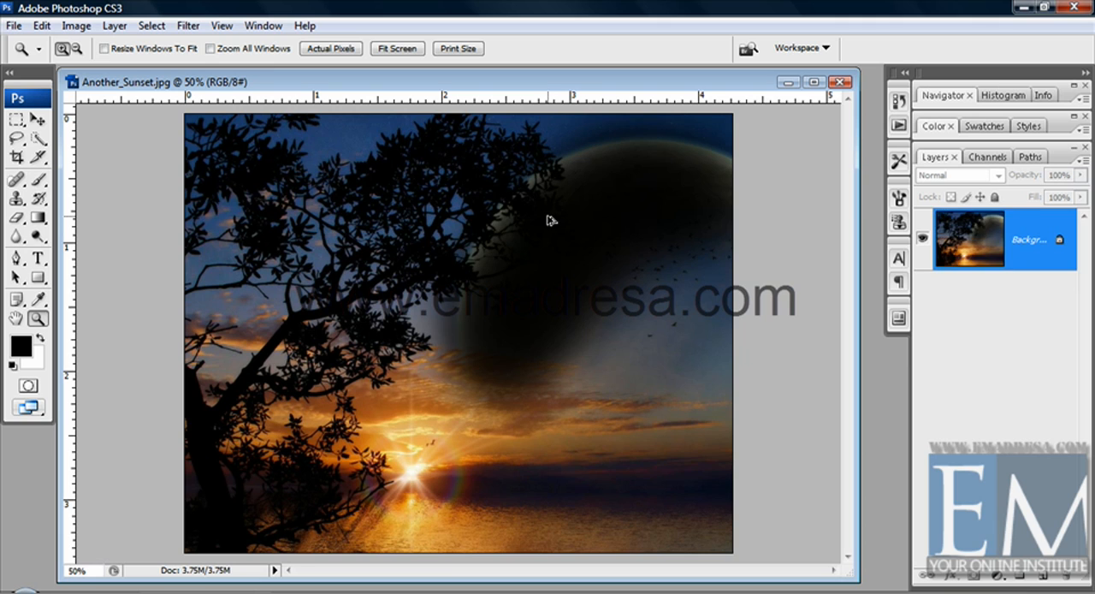
Undo all the overlapping black strokes painted across the moon
key("ctrl+alt+z")
key("ctrl+alt+z")
key("ctrl+alt+z")
key("ctrl+alt+z")
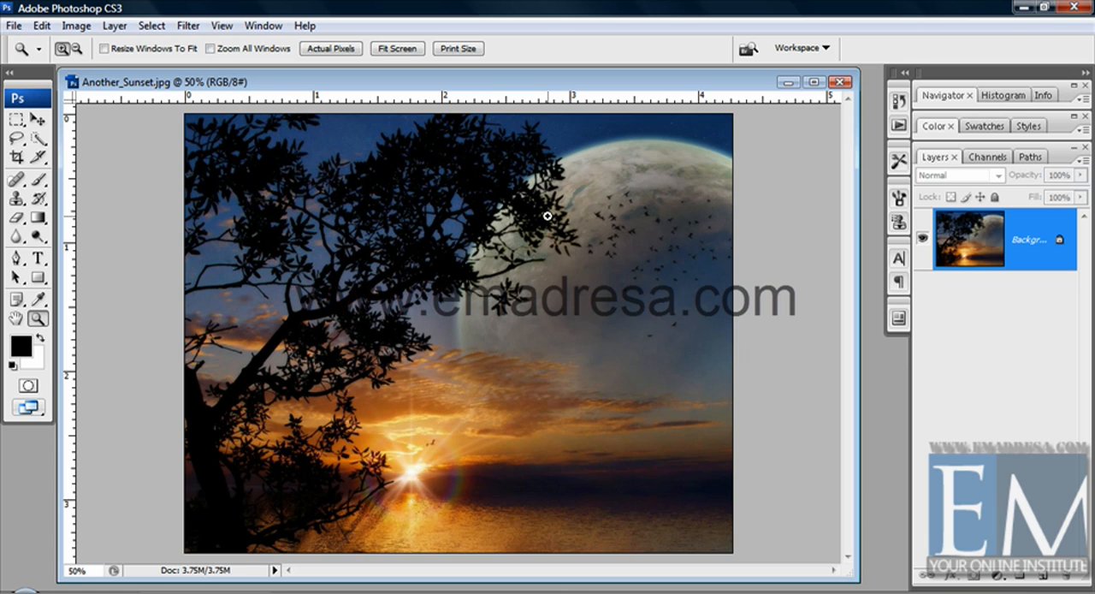
Set the brush to 100% opacity and 9% flow, and paint black over the moon on a new layer
key("b")
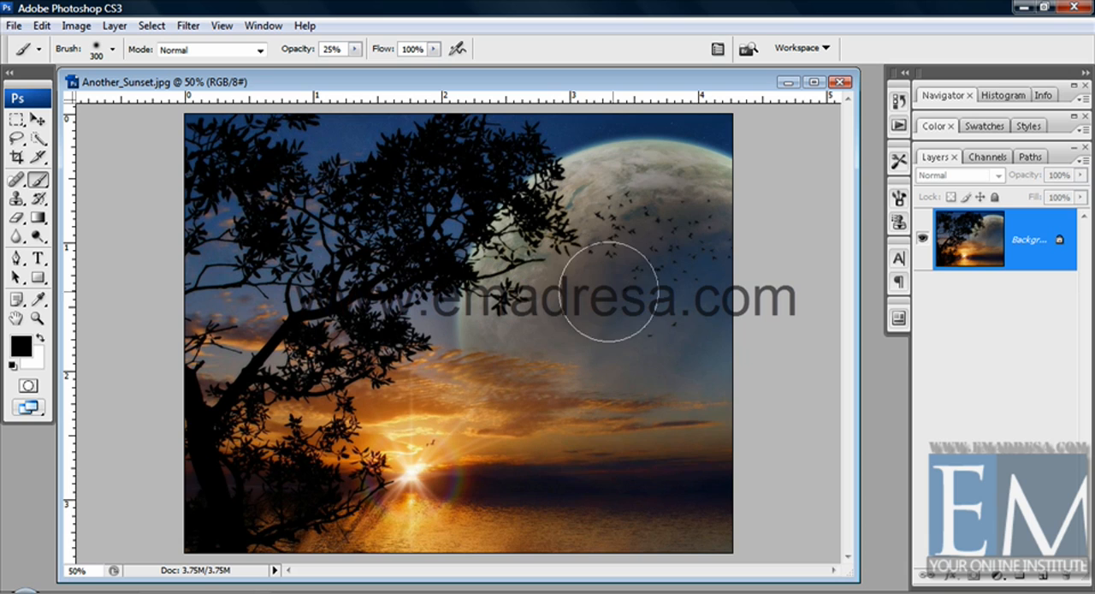
key("ctrl+shift+alt+n")
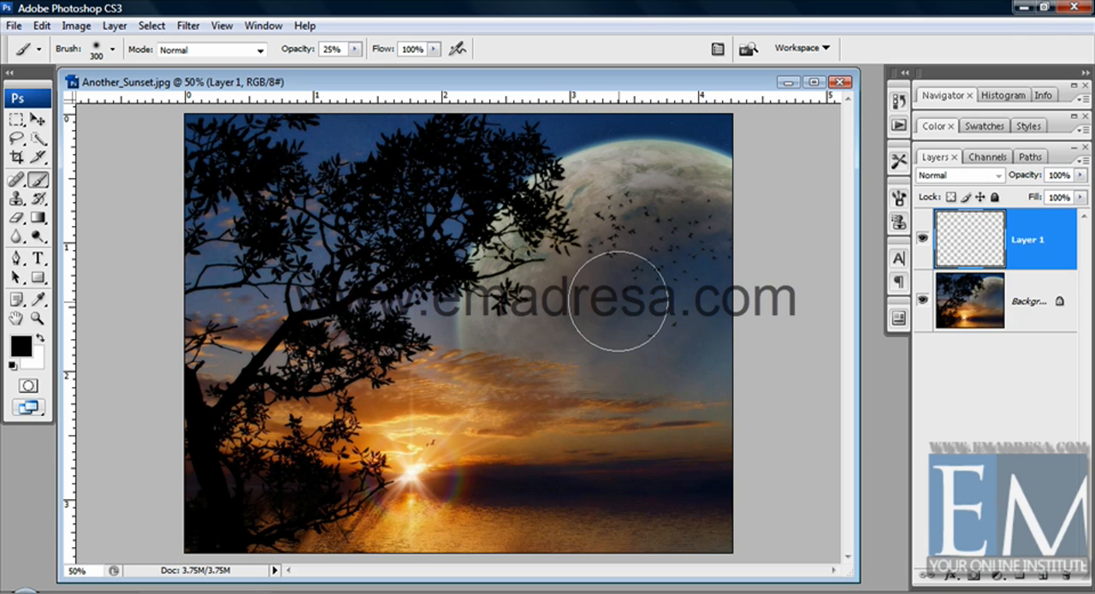
mouse_move(355, 49)
left_mouse_down()
mouse_move(375, 65)
mouse_move(433, 60)
mouse_move(353, 66)
left_mouse_up()
mouse_move(630, 288)
left_mouse_down()
mouse_move(550, 503)
mouse_move(622, 332)
mouse_move(645, 377)
mouse_move(633, 512)
mouse_move(677, 256)
mouse_move(699, 517)
mouse_move(695, 220)
mouse_move(691, 246)
mouse_move(586, 351)
mouse_move(529, 318)
mouse_move(515, 350)
mouse_move(558, 219)
mouse_move(582, 207)
mouse_move(504, 315)
mouse_move(547, 224)
mouse_move(609, 200)
mouse_move(676, 206)
mouse_move(657, 181)
mouse_move(589, 204)
mouse_move(556, 300)
left_mouse_up()
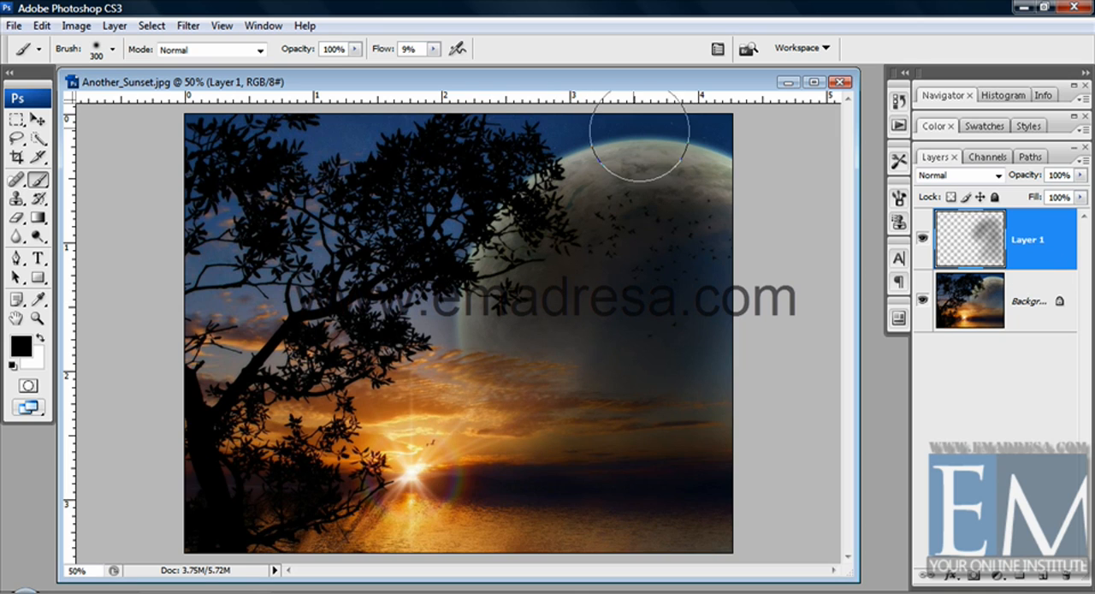
Restore the brush flow to 100% and delete the painted layer above the background
left_click(433, 49)
left_click_drag(437, 67, 520, 77)
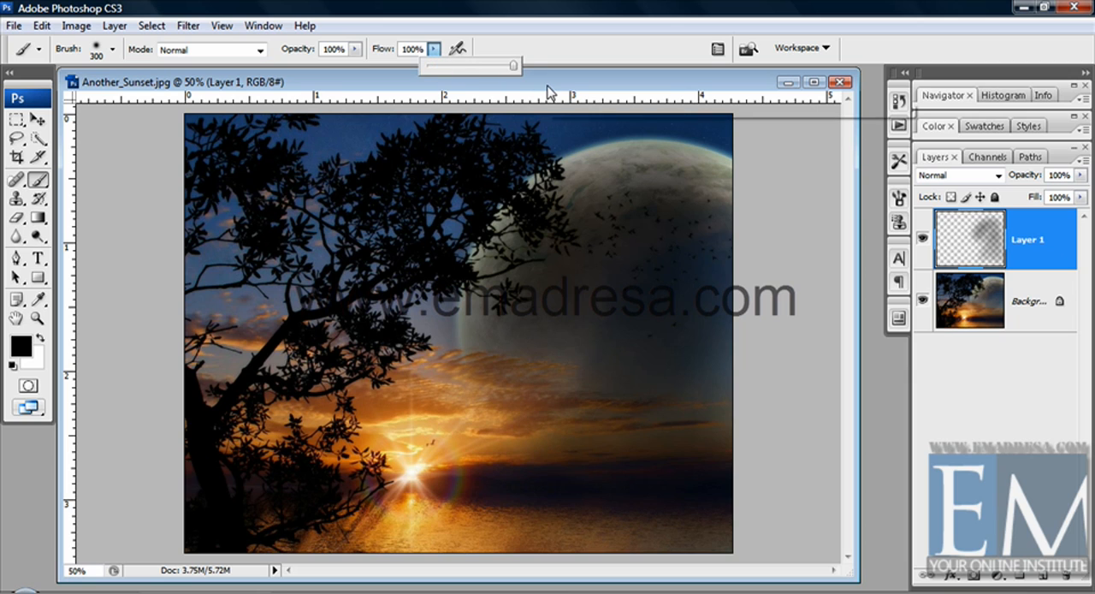
left_click(548, 87)
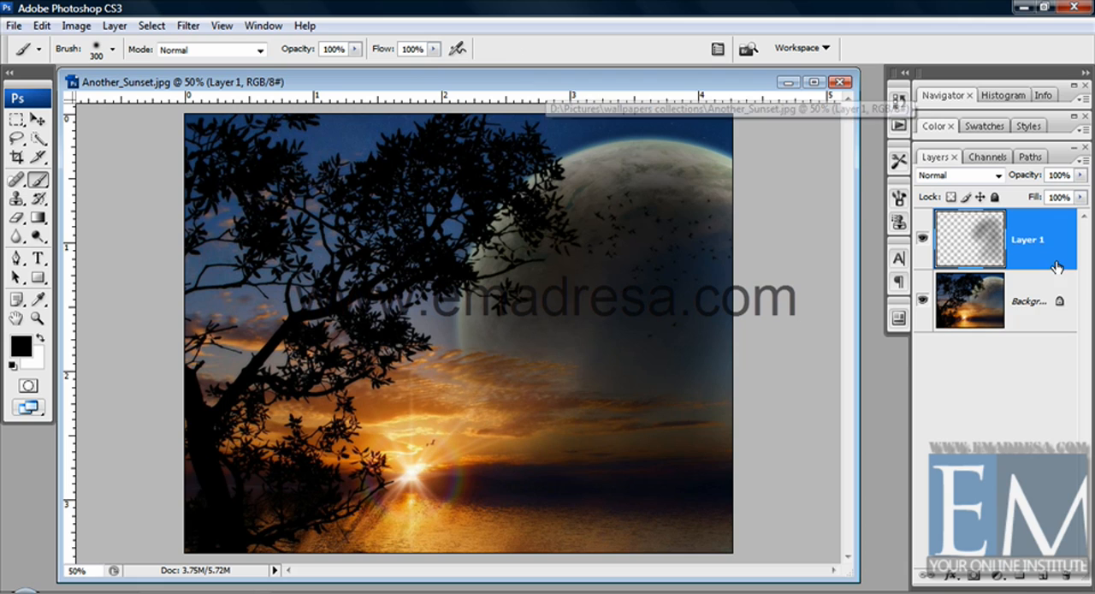
left_click_drag(1040, 257, 1070, 575)
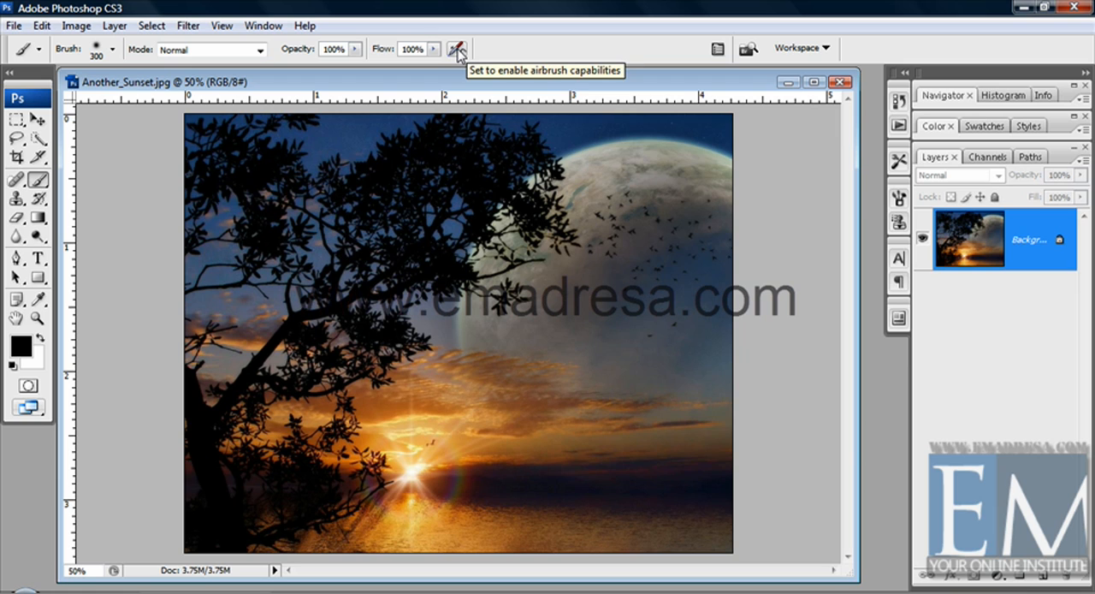
Paint diagonal black strokes from the moon toward the water with airbrush enabled and with it disabled, undoing each
left_click(458, 51)
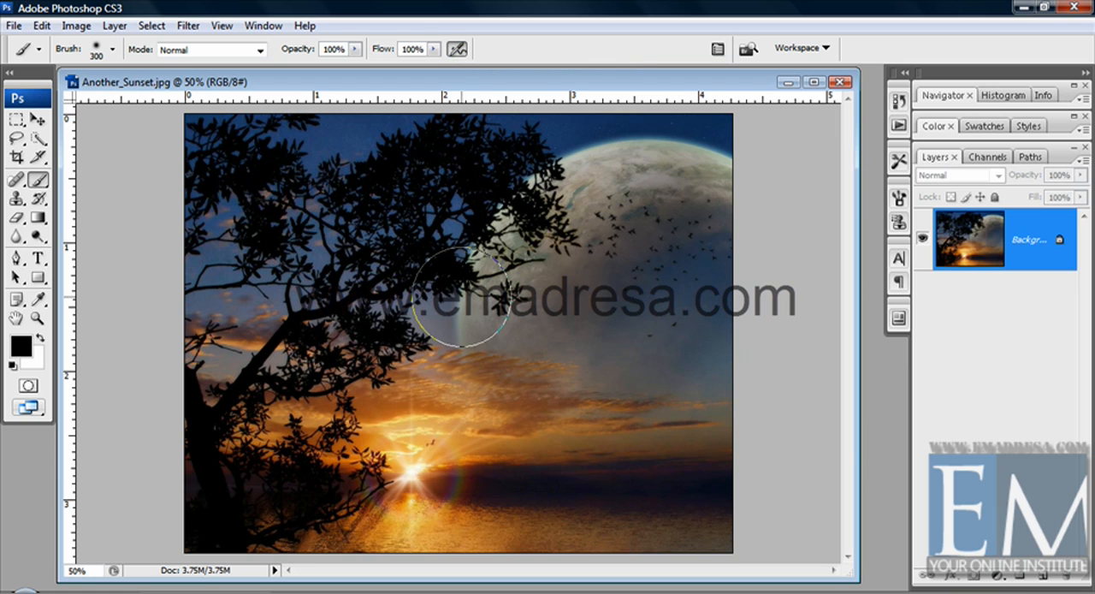
left_click(355, 49)
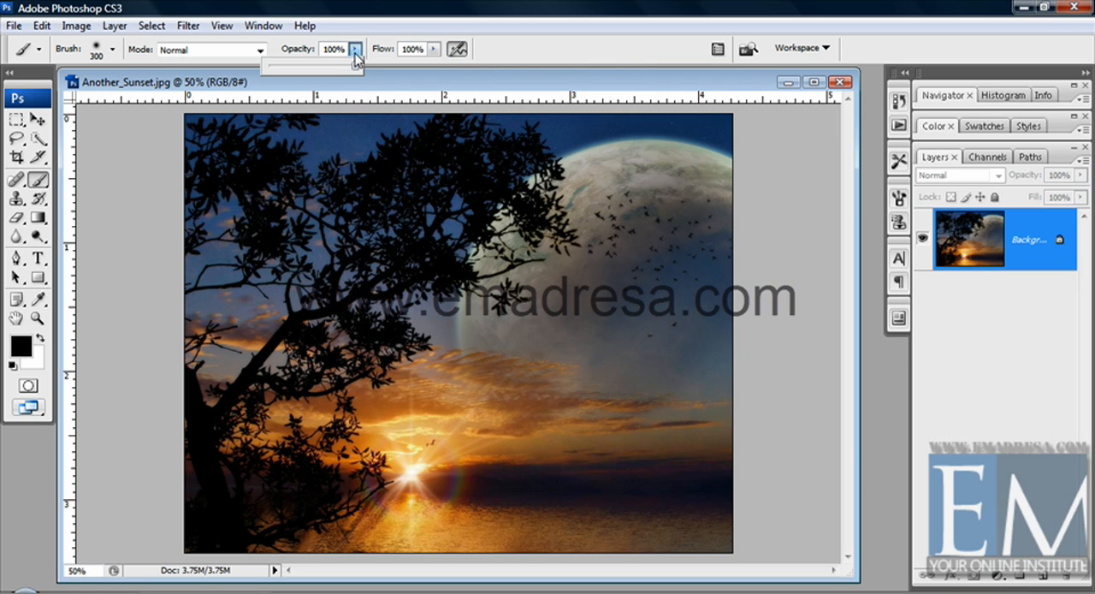
left_click(465, 80)
mouse_move(601, 276)
left_mouse_down()
mouse_move(605, 257)
mouse_move(501, 485)
left_mouse_up()
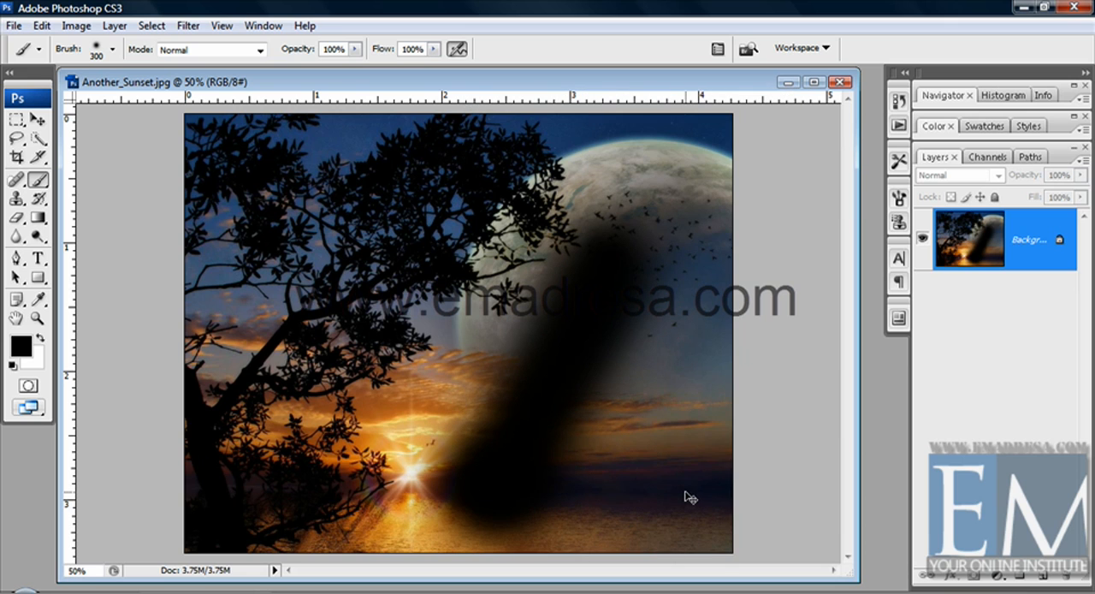
key("ctrl+z")
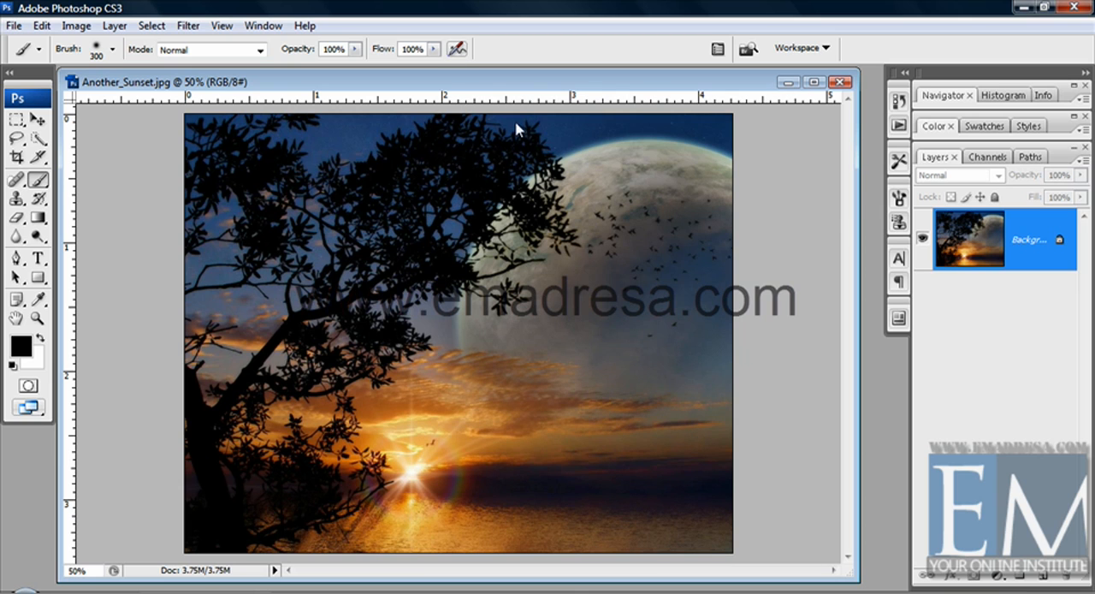
mouse_move(628, 183)
left_mouse_down()
mouse_move(567, 348)
mouse_move(488, 448)
left_mouse_up()
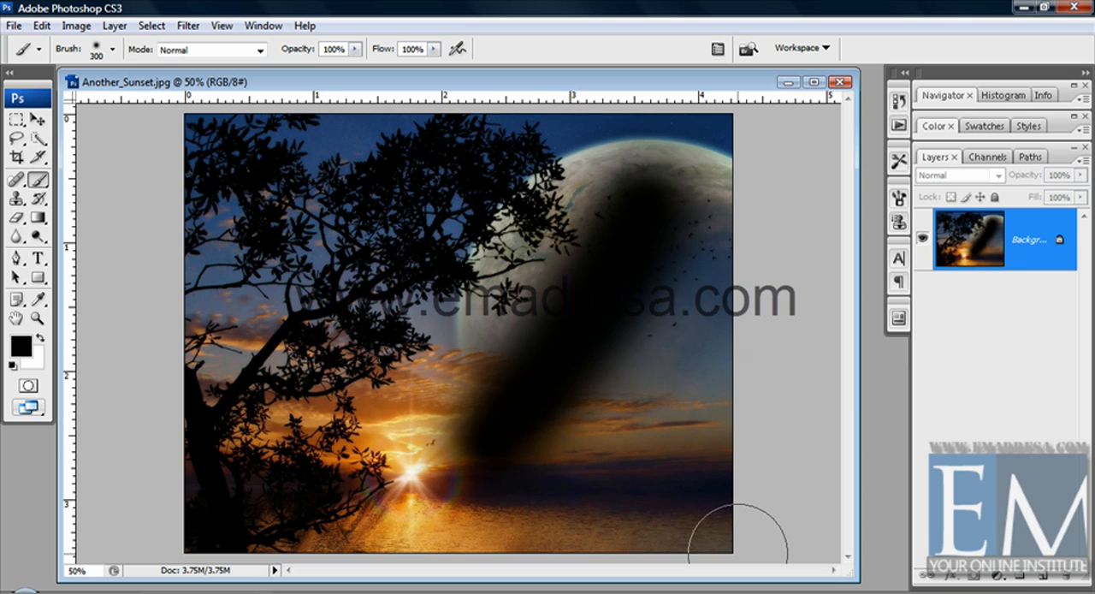
key("ctrl+z")
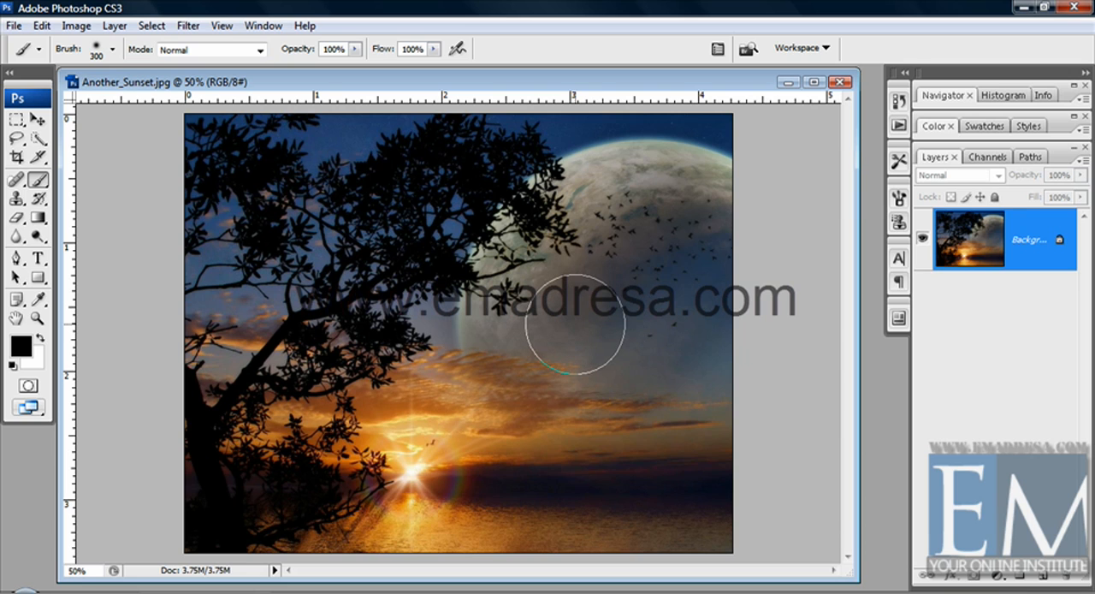
Set the brush diameter to 129 px and enable the airbrush capabilities
right_click(575, 325)
left_click_drag(702, 189, 692, 189)
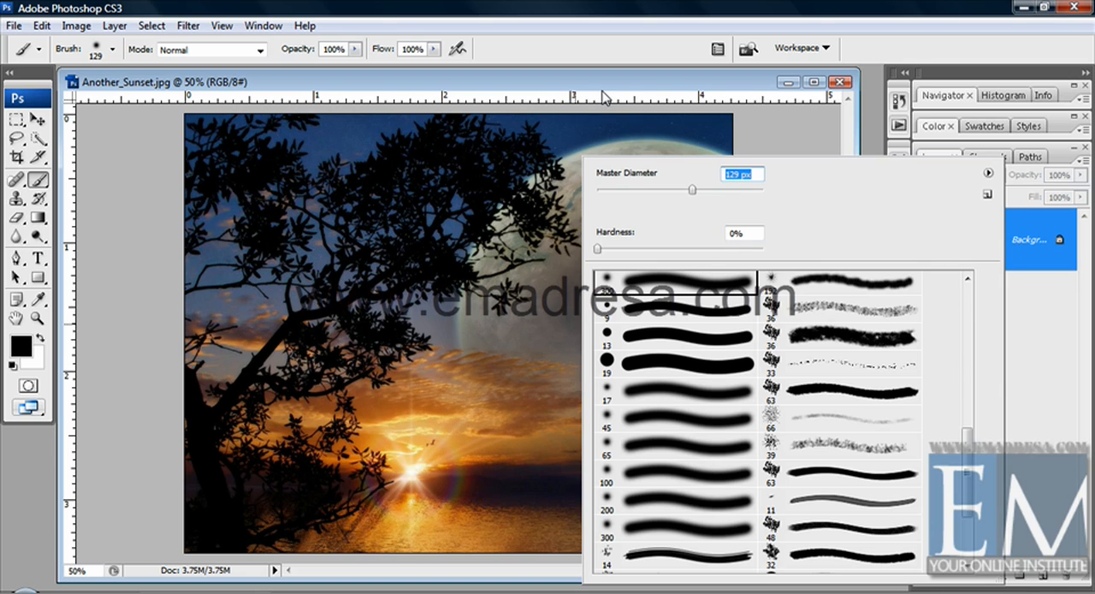
key("Return")
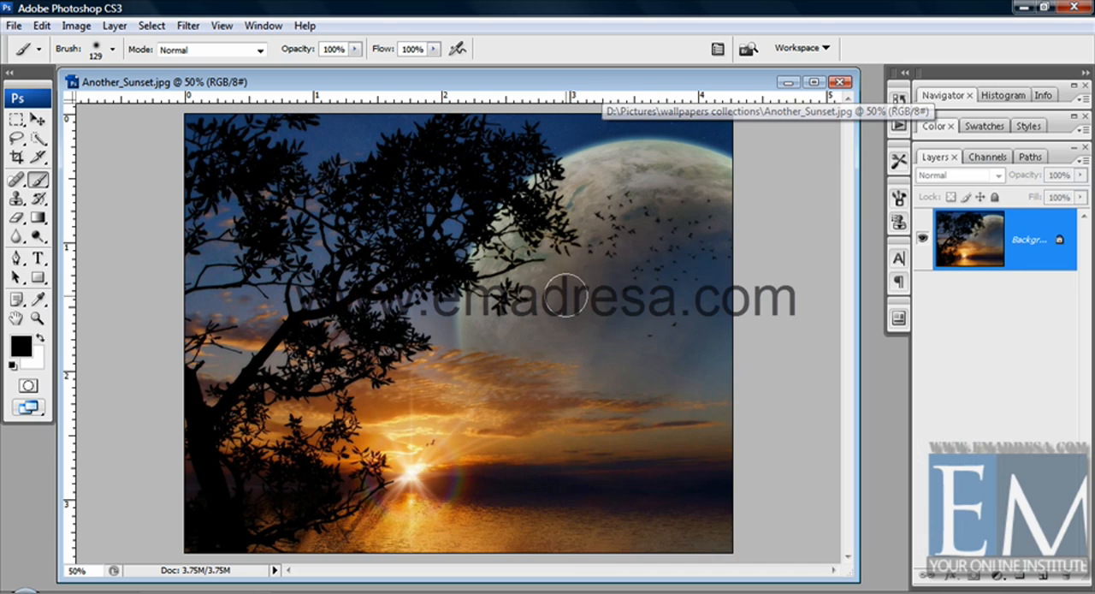
left_click(459, 51)
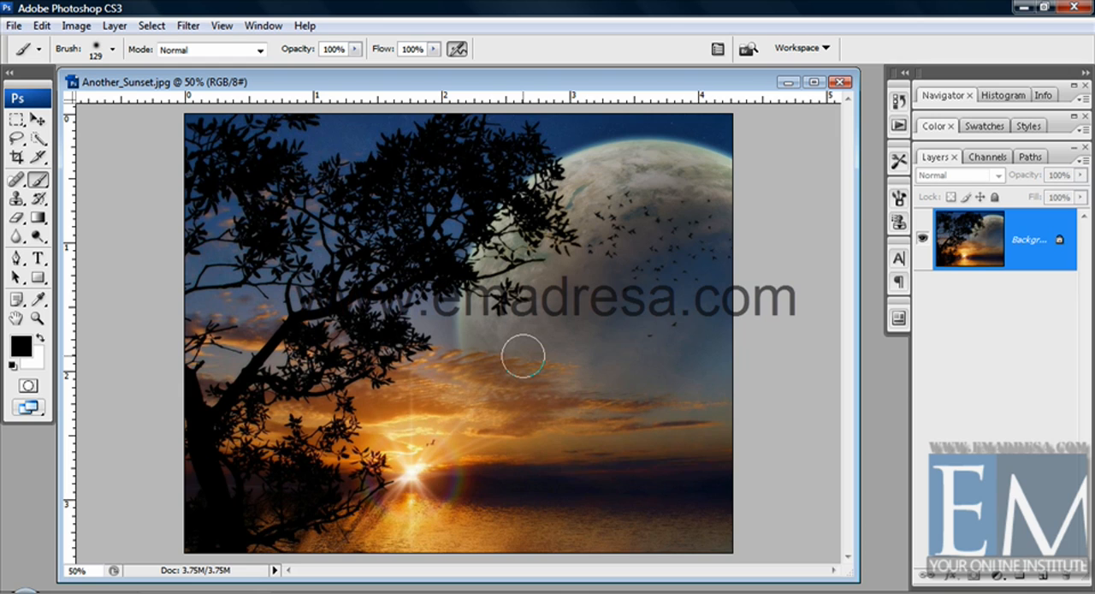
left_click(457, 52)
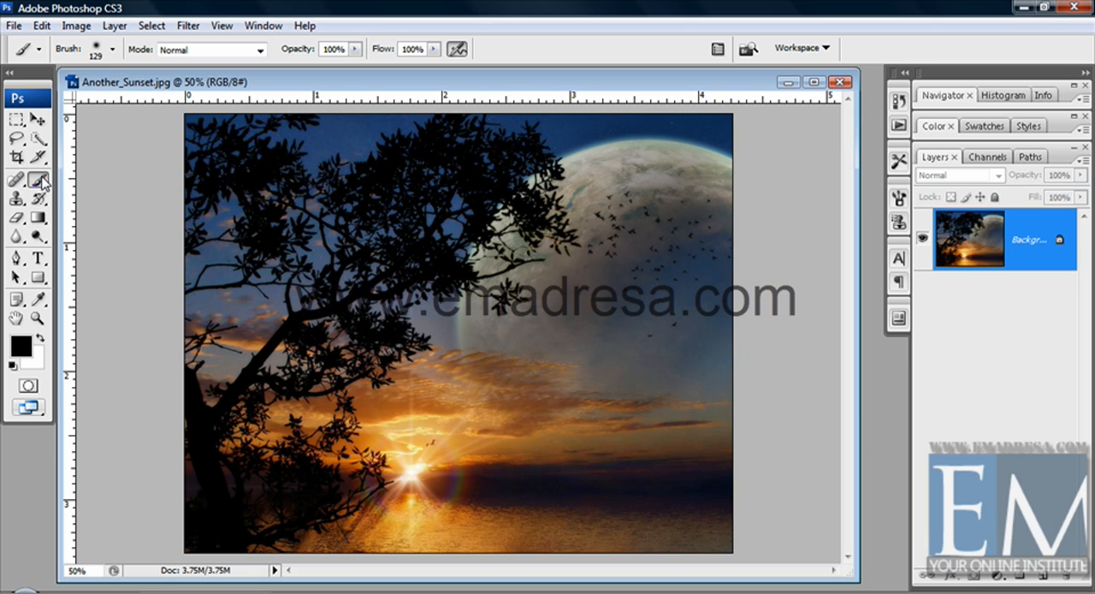
Examine the brush's diameter, hardness and preset choices, and close them without making changes
right_click(458, 267)
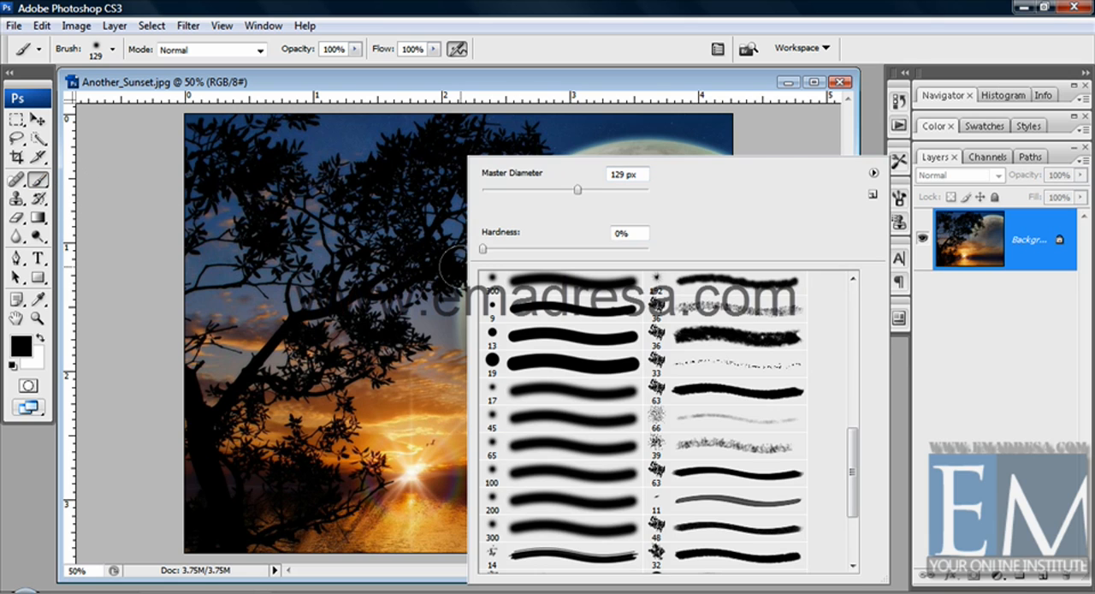
left_click(114, 49)
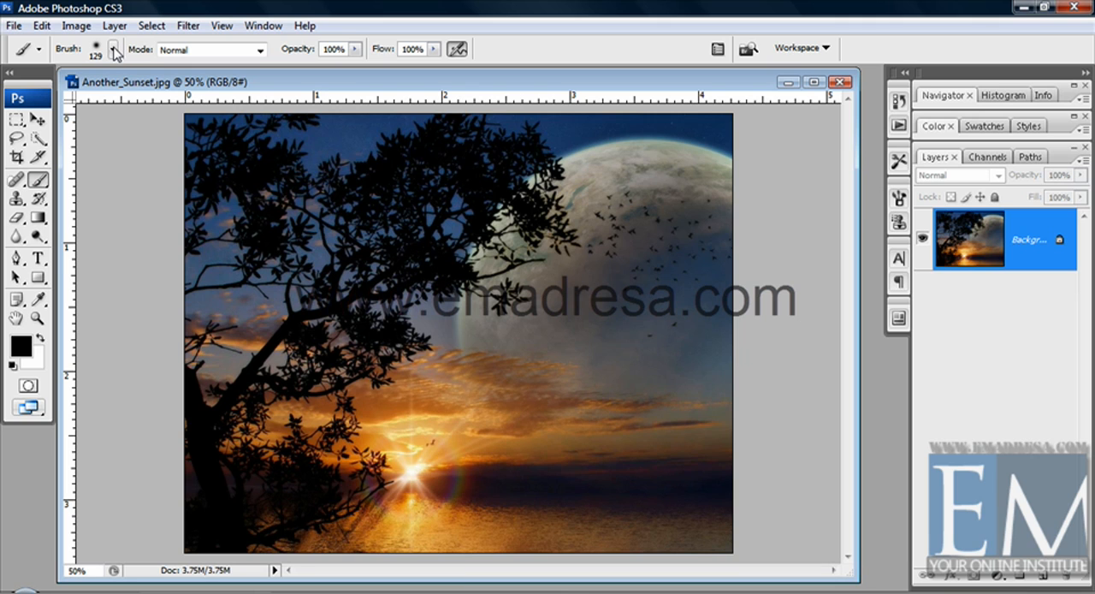
left_click(114, 48)
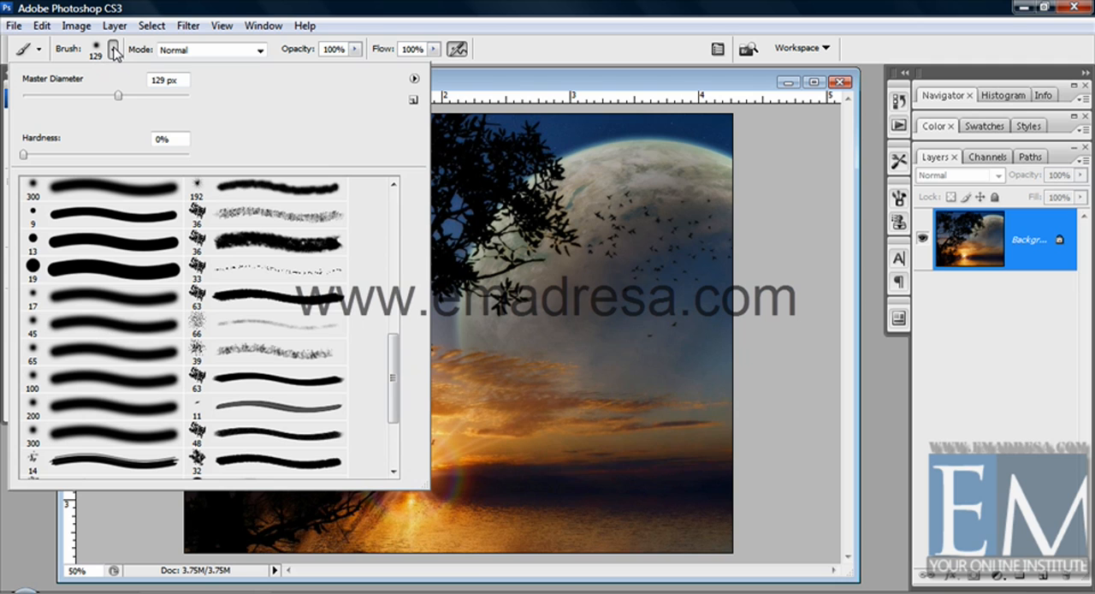
left_click(516, 83)
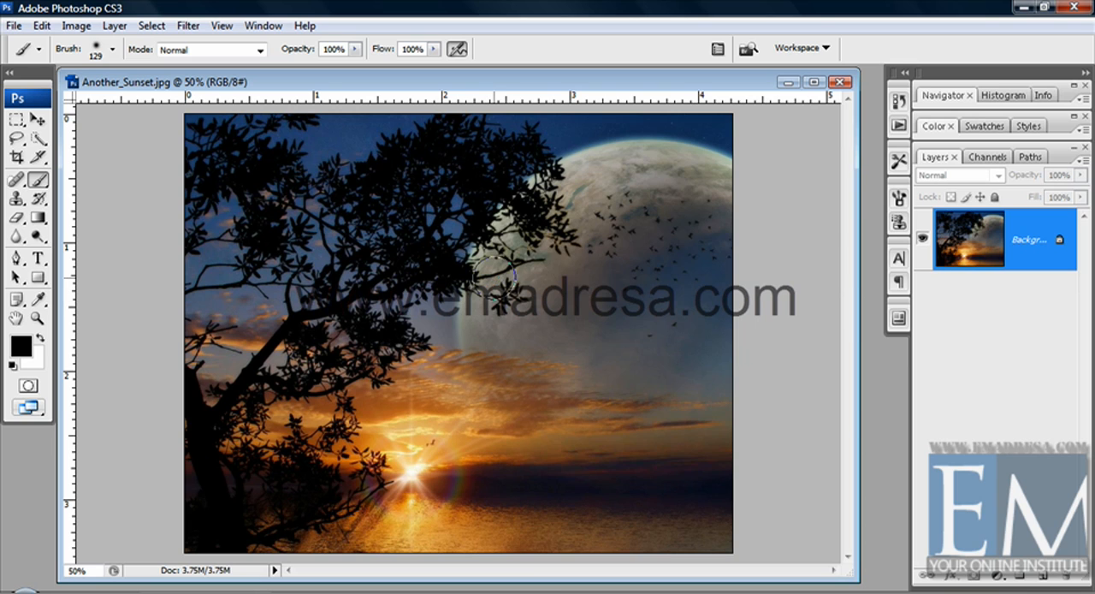
Set the brush diameter to 56 px, paint a black zigzag across the lower moon, and undo it
right_click(491, 287)
left_click(561, 189)
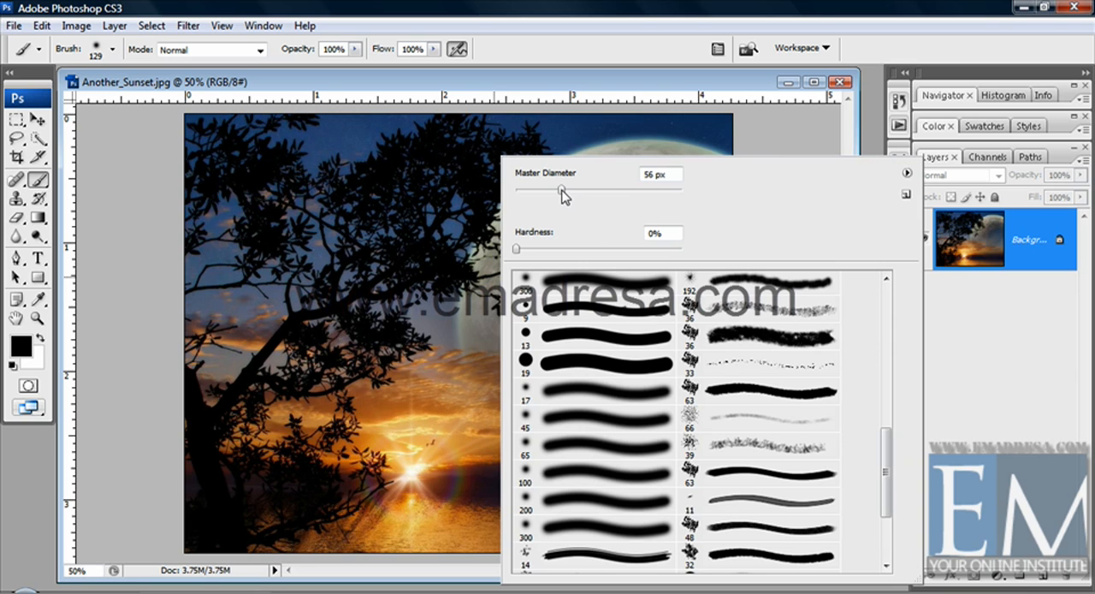
left_click(430, 96)
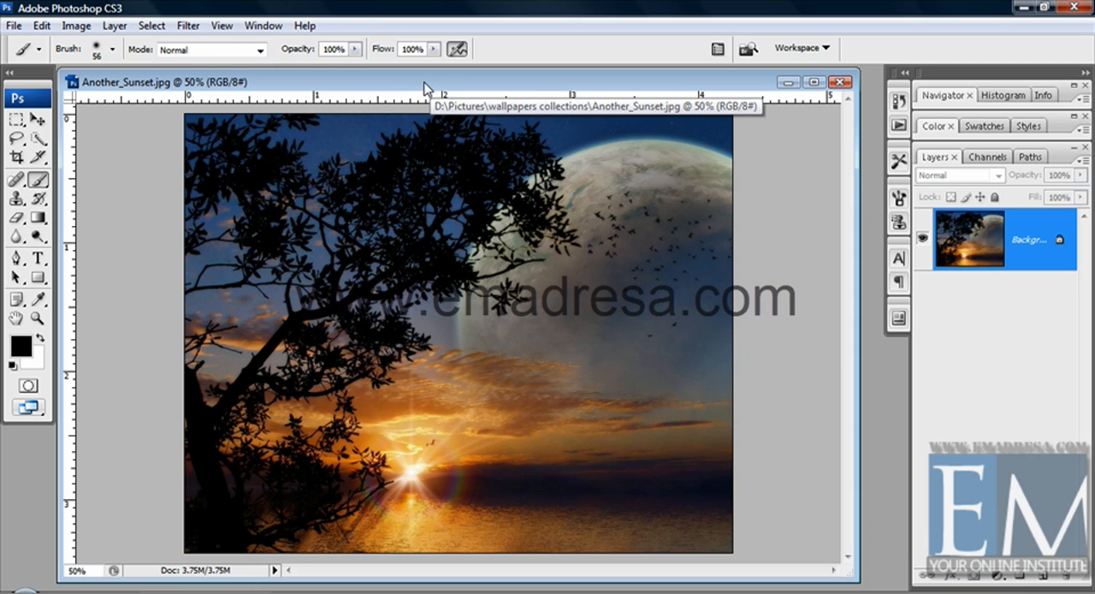
mouse_move(530, 357)
left_mouse_down()
mouse_move(575, 336)
mouse_move(583, 360)
mouse_move(622, 365)
mouse_move(649, 350)
left_mouse_up()
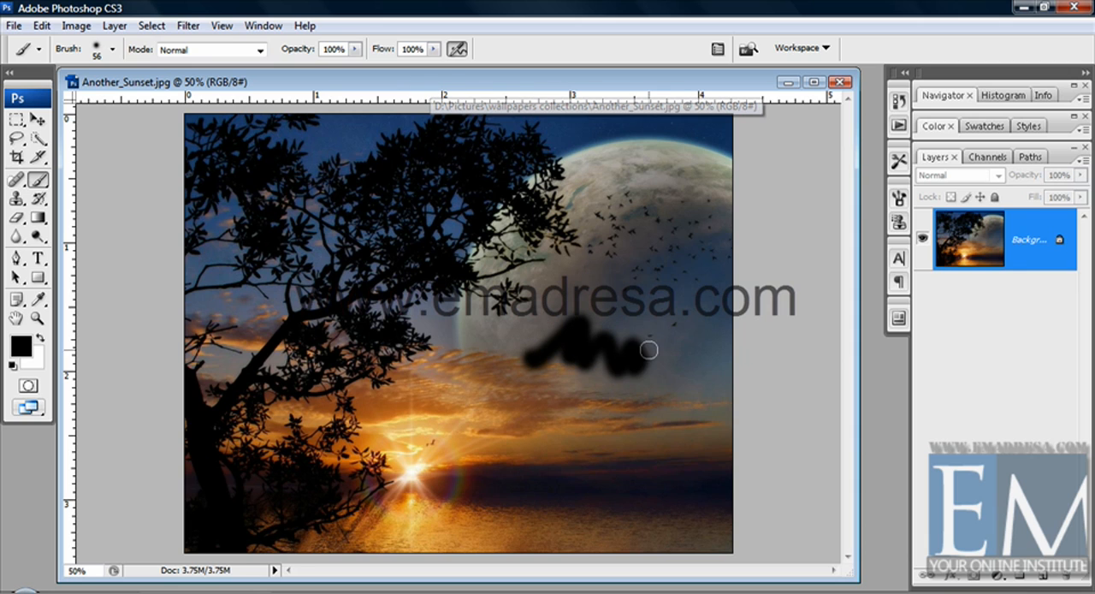
key("ctrl+z")
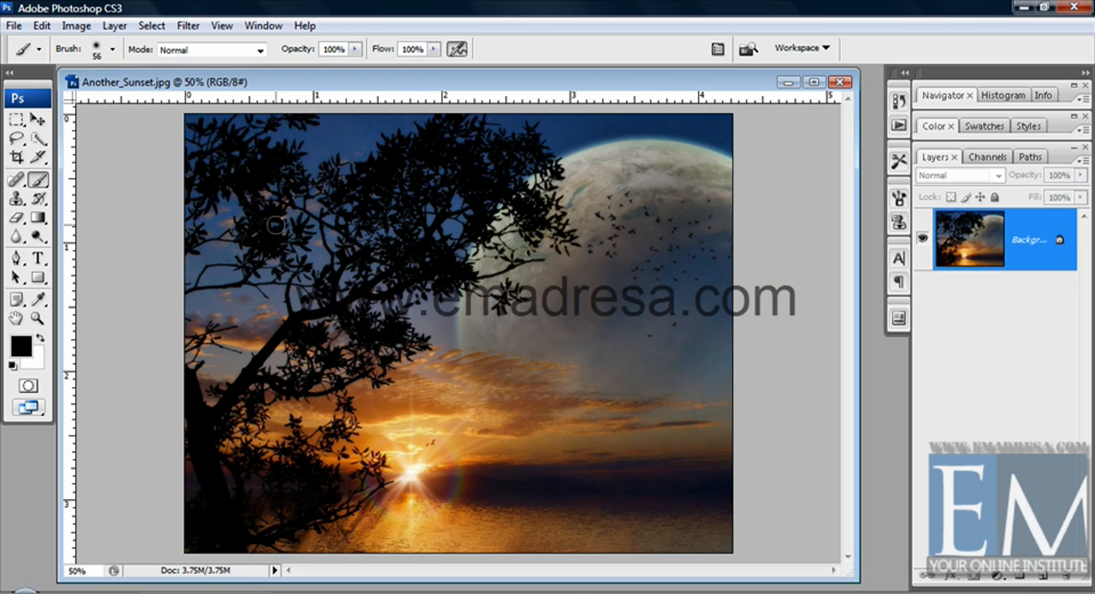
Set the brush diameter to 74 px, paint a curling black stroke from the lower moon into the clouds, and undo it
left_click(111, 48)
left_click(84, 95)
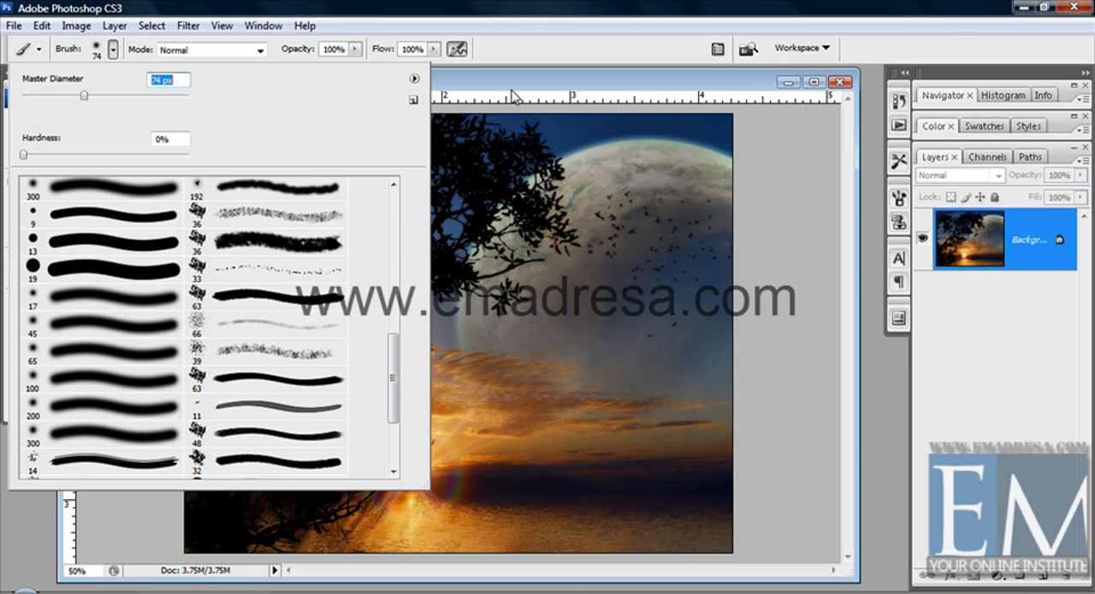
key("Return")
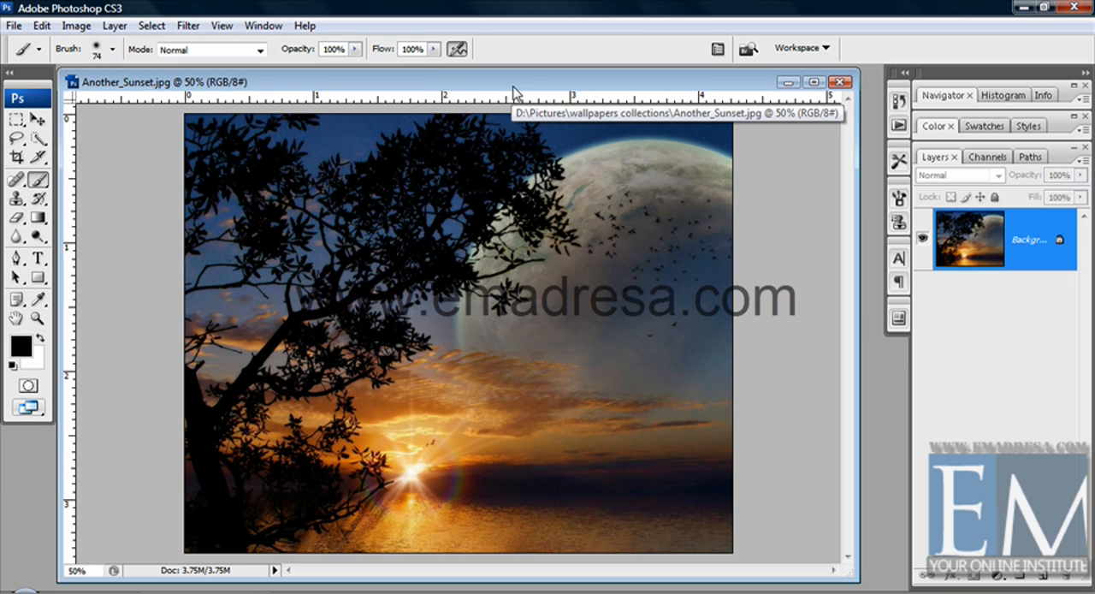
mouse_move(538, 345)
left_mouse_down()
mouse_move(561, 320)
mouse_move(541, 375)
mouse_move(496, 373)
mouse_move(477, 391)
mouse_move(553, 453)
mouse_move(620, 442)
left_mouse_up()
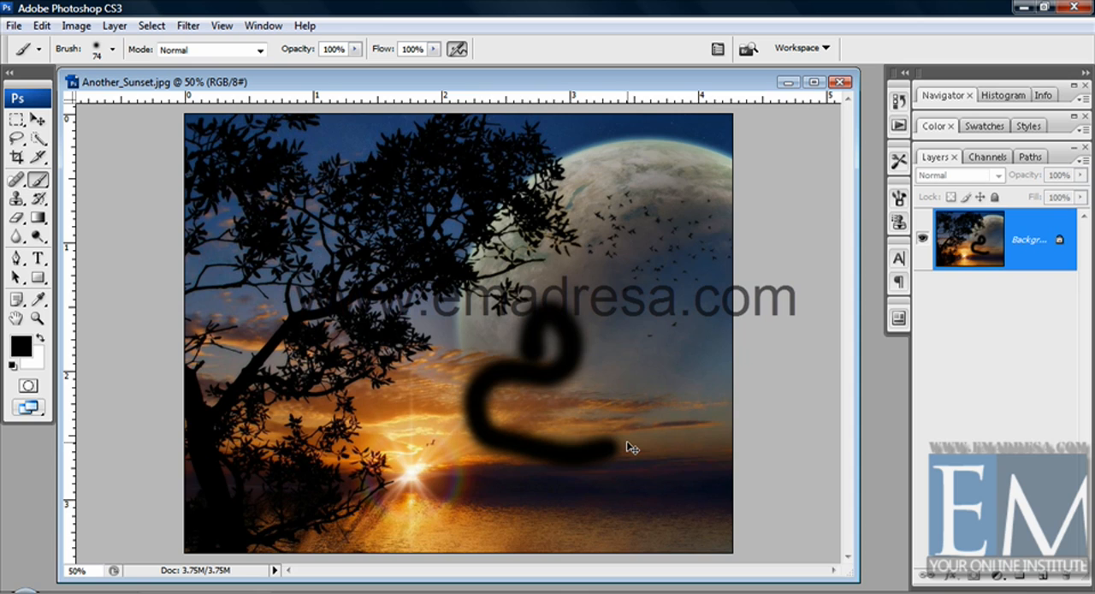
key("ctrl+z")
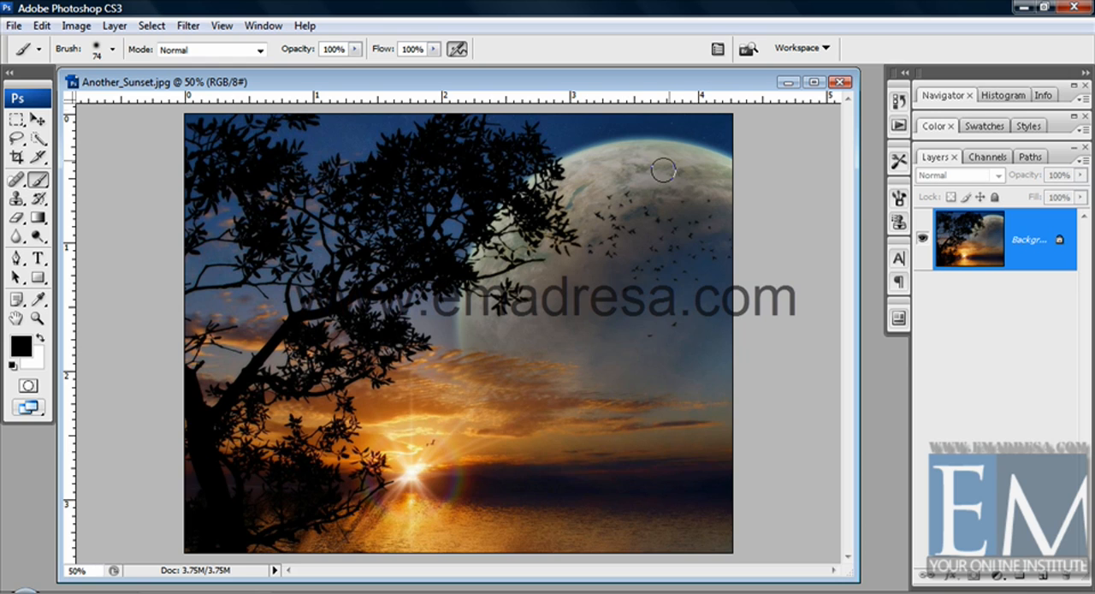
Show the Brushes palette with its presets and dynamics options, and collapse it again
left_click(719, 50)
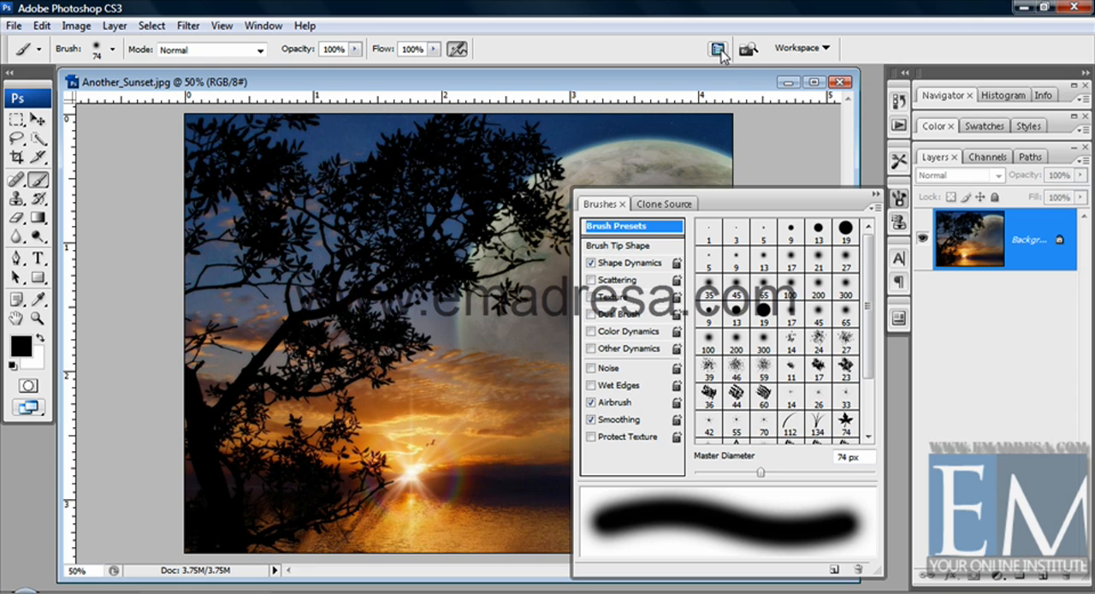
left_click(875, 194)
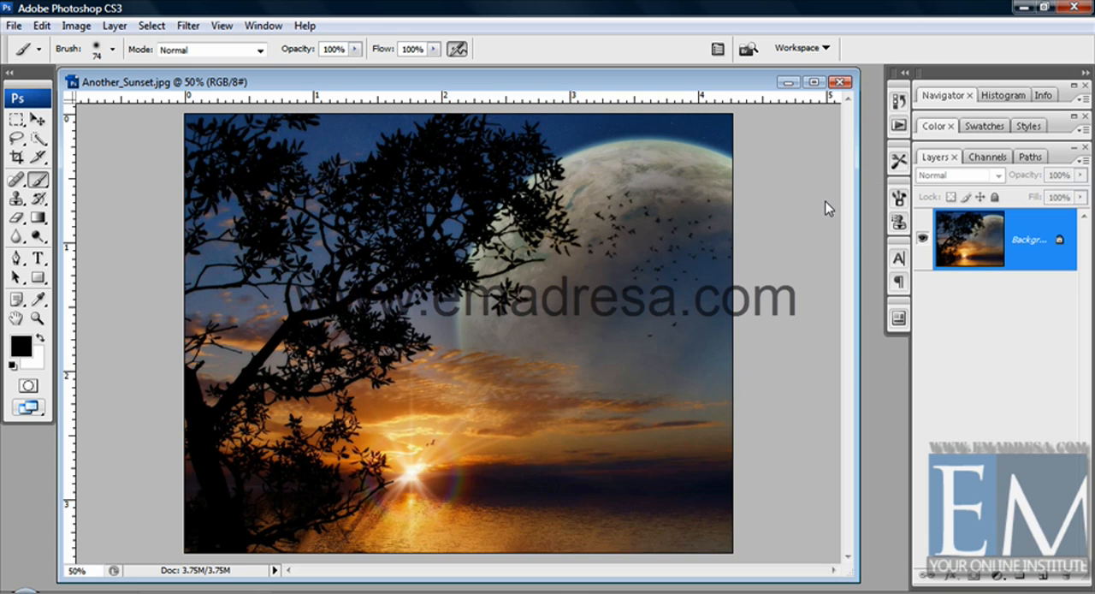